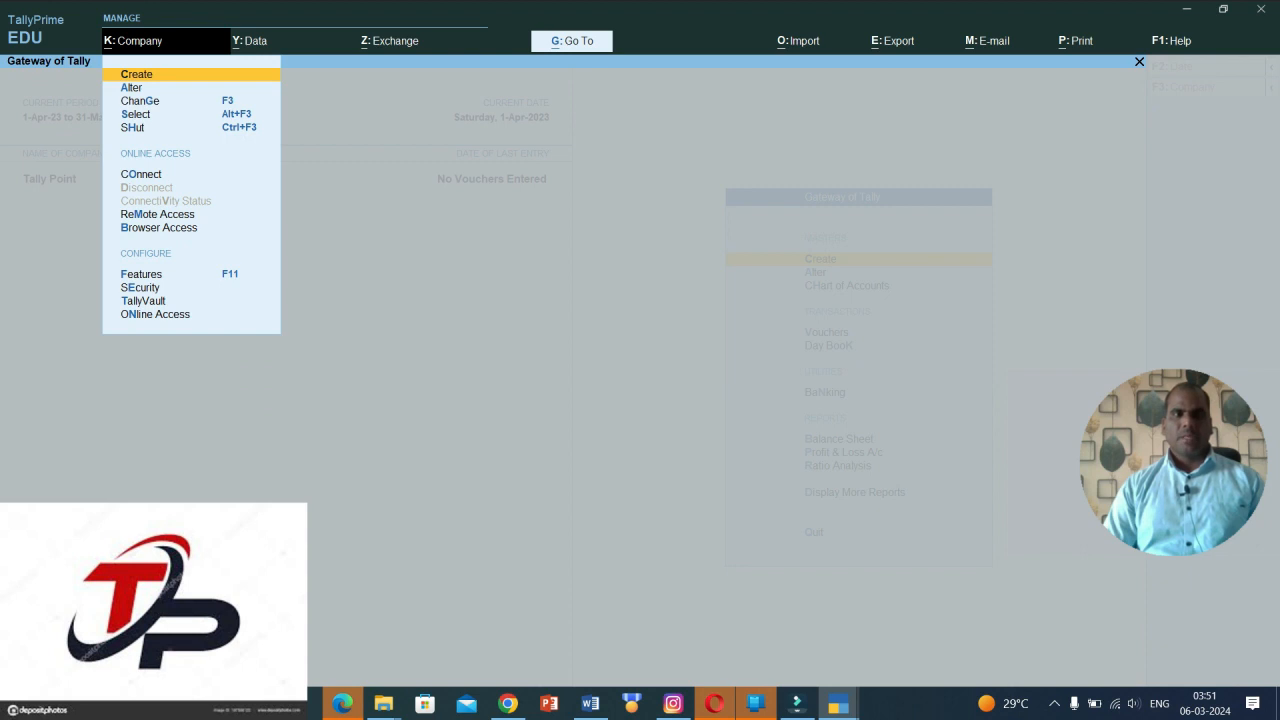
- Enable Cost Centres in the company features of Tally Point and save the change
key("F11")
key("Return")
key("Return")
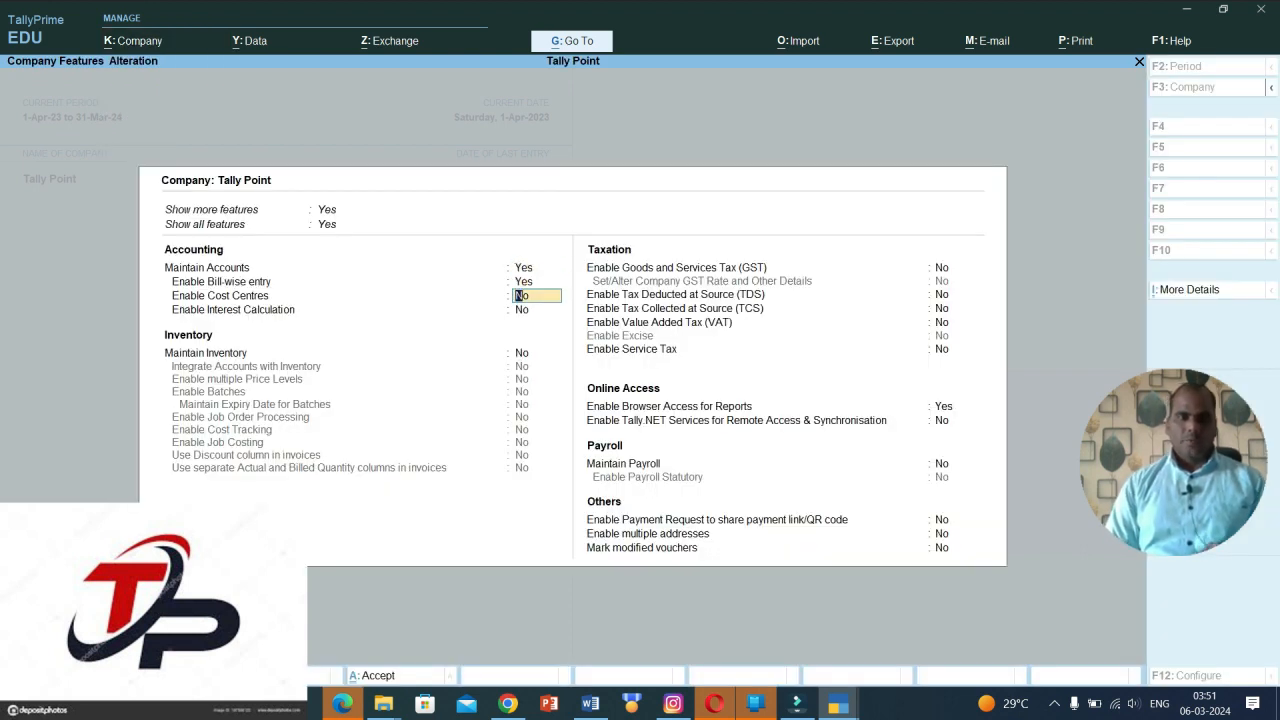
type("y")
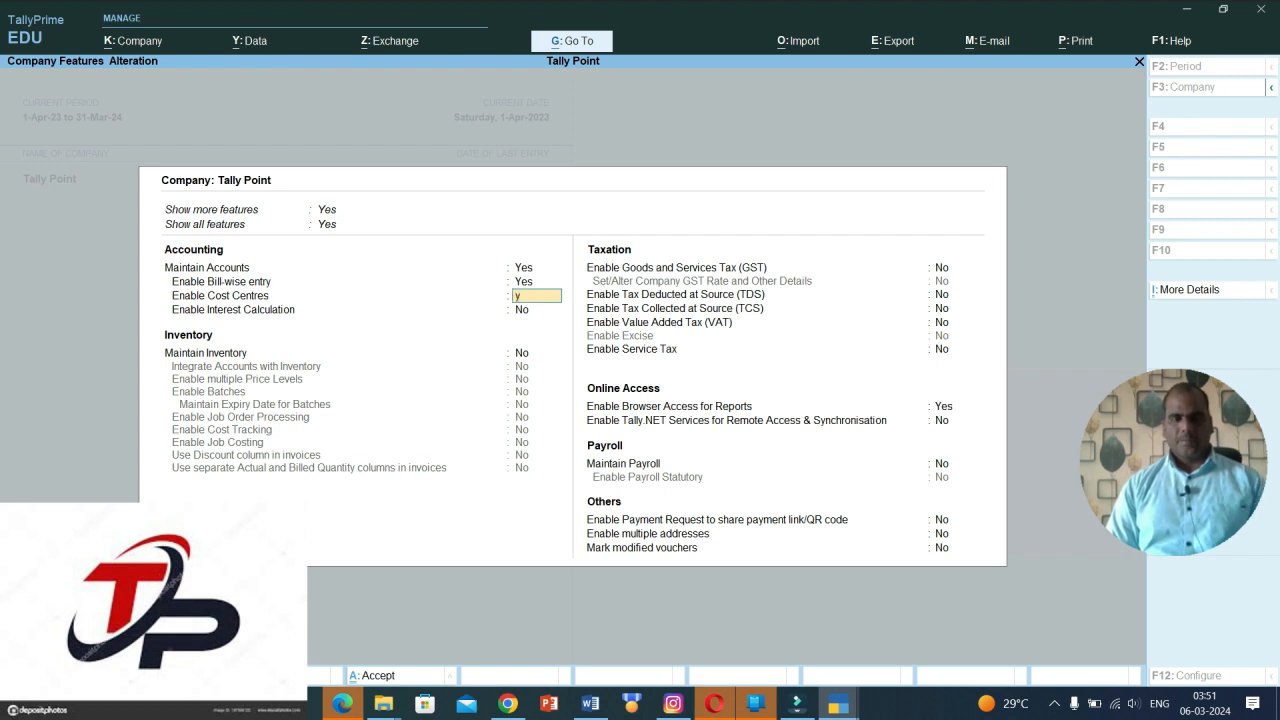
key("Return")
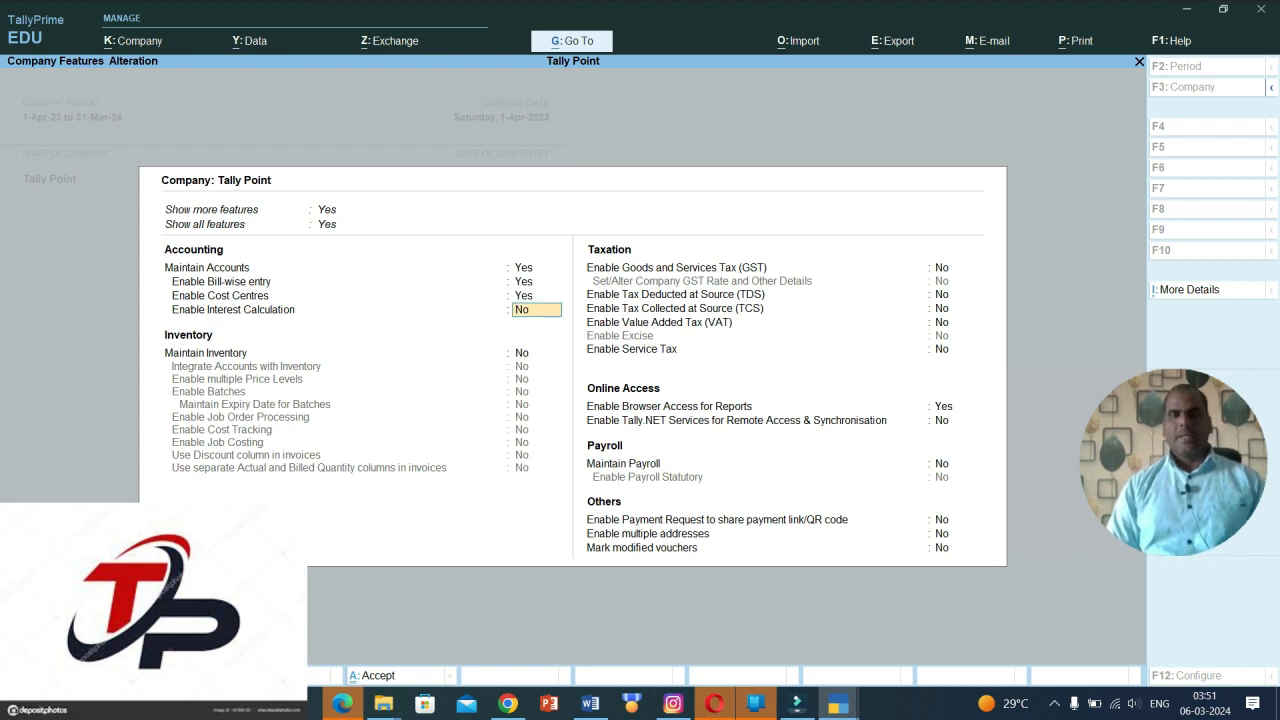
key("ctrl")
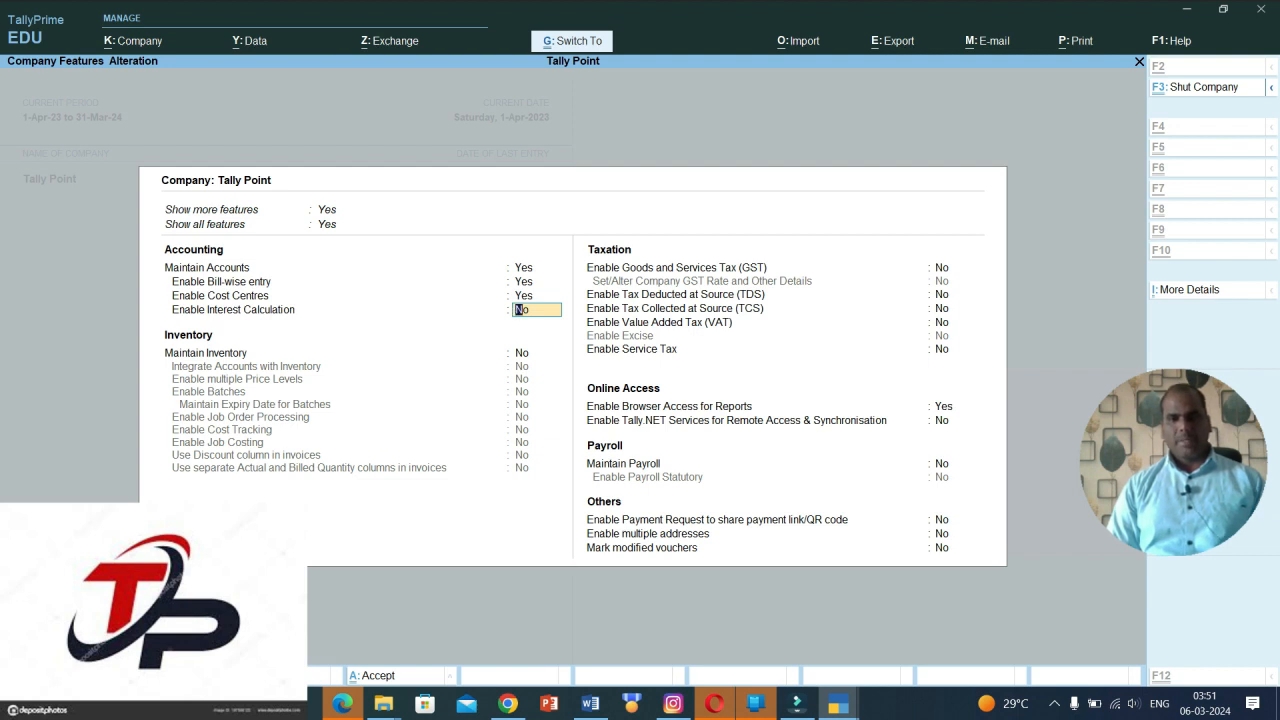
key("Up")
key("ctrl")
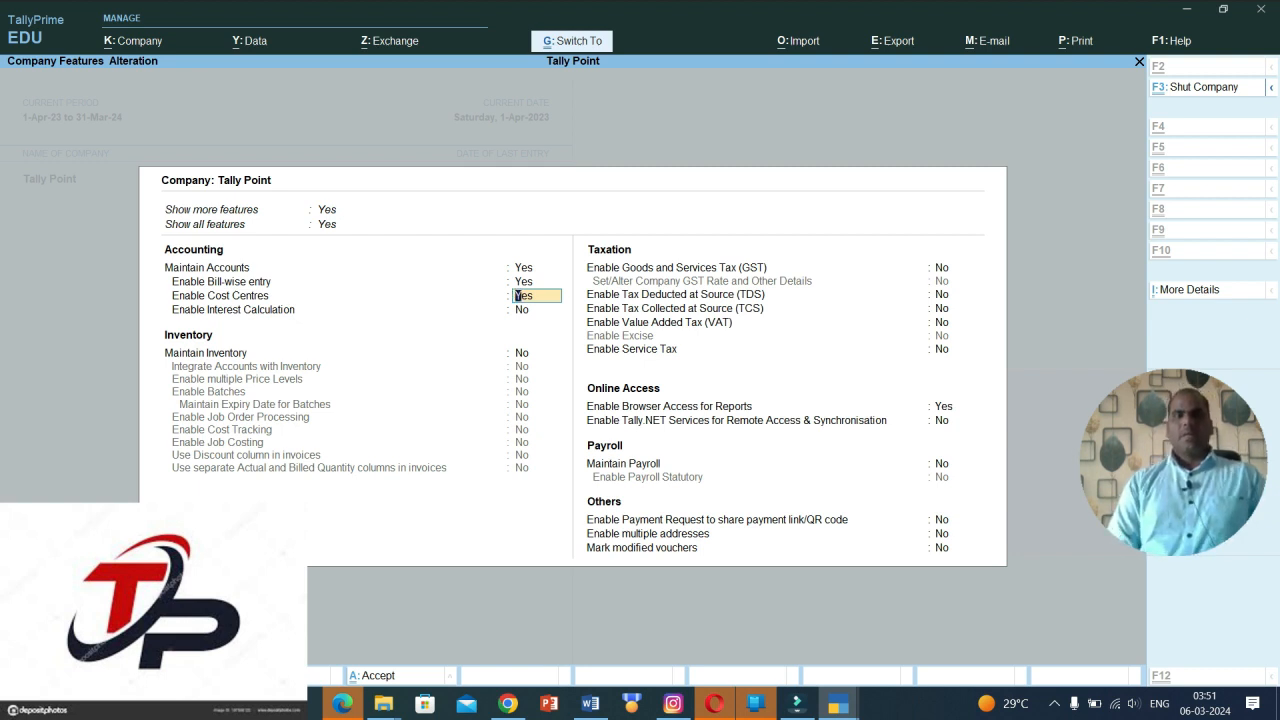
key("ctrl+a")
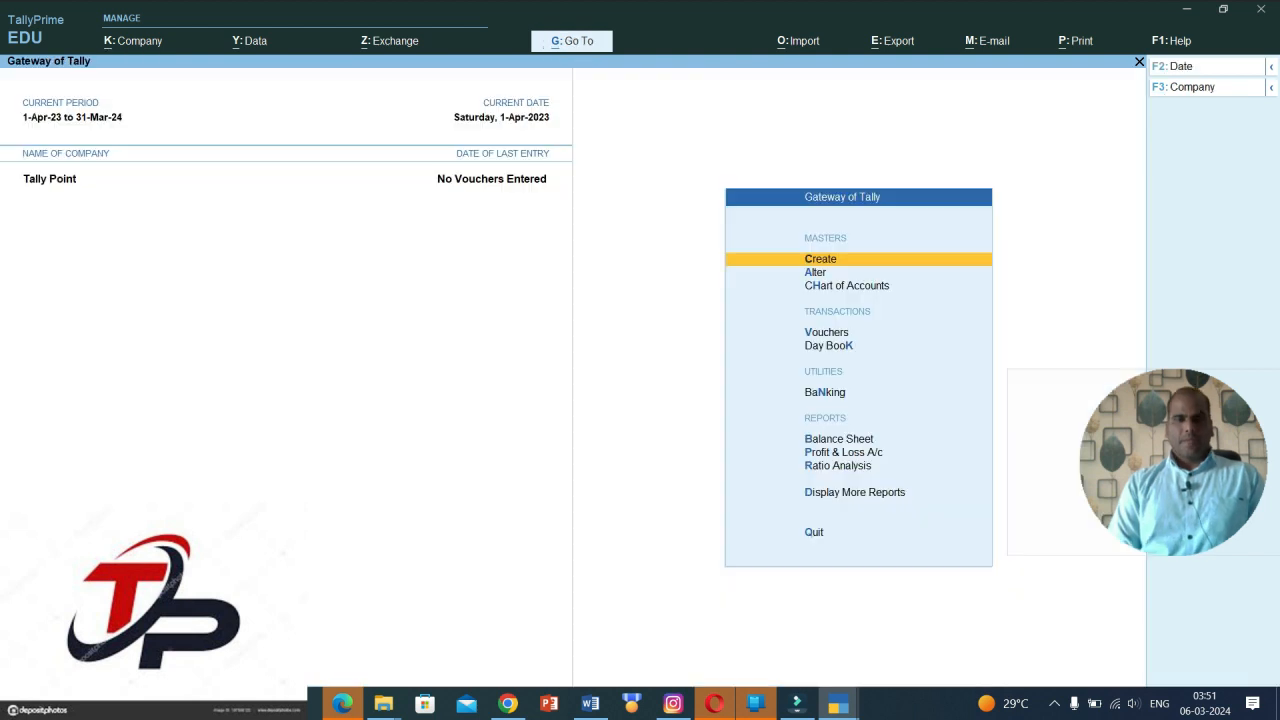
- Expand the list of masters available for creation to show more master types
key("Return")
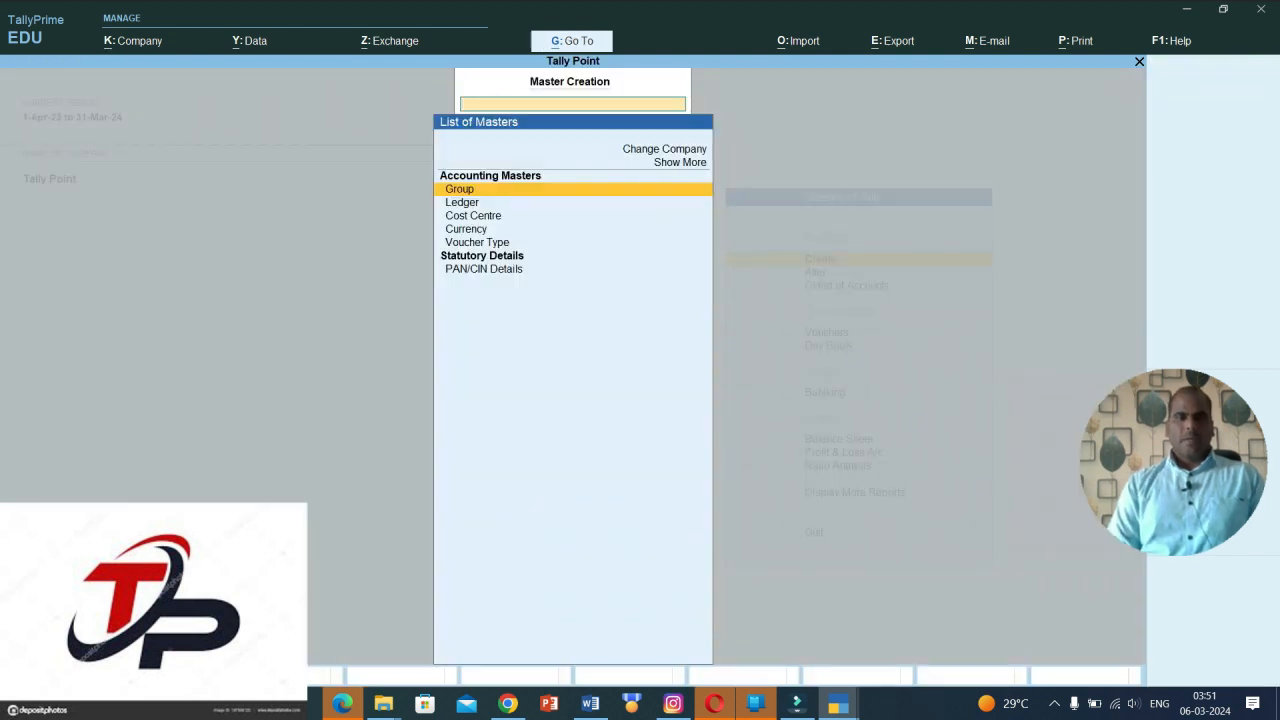
key("Up")
key("Up")
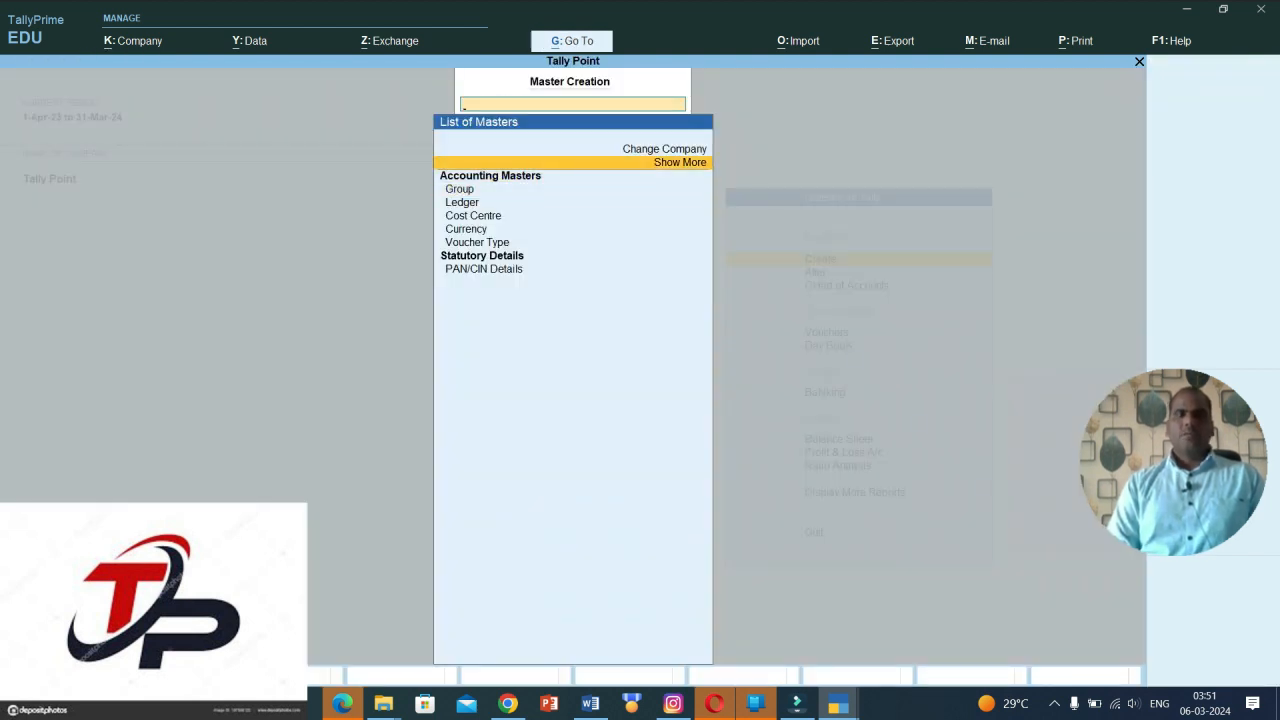
key("Return")
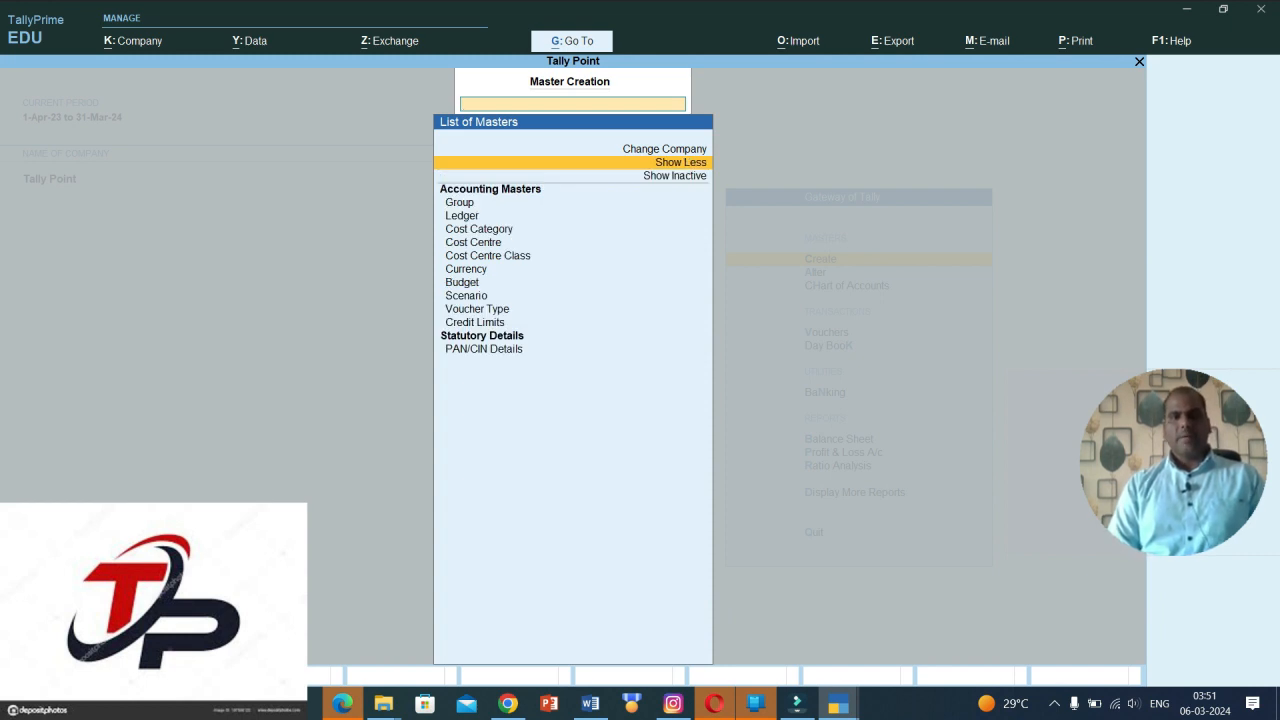
- Create a new cost category named Shujalpur, keeping the default revenue allocation settings
key("Down")
key("Down")
key("Down")
key("Down")
key("Down")
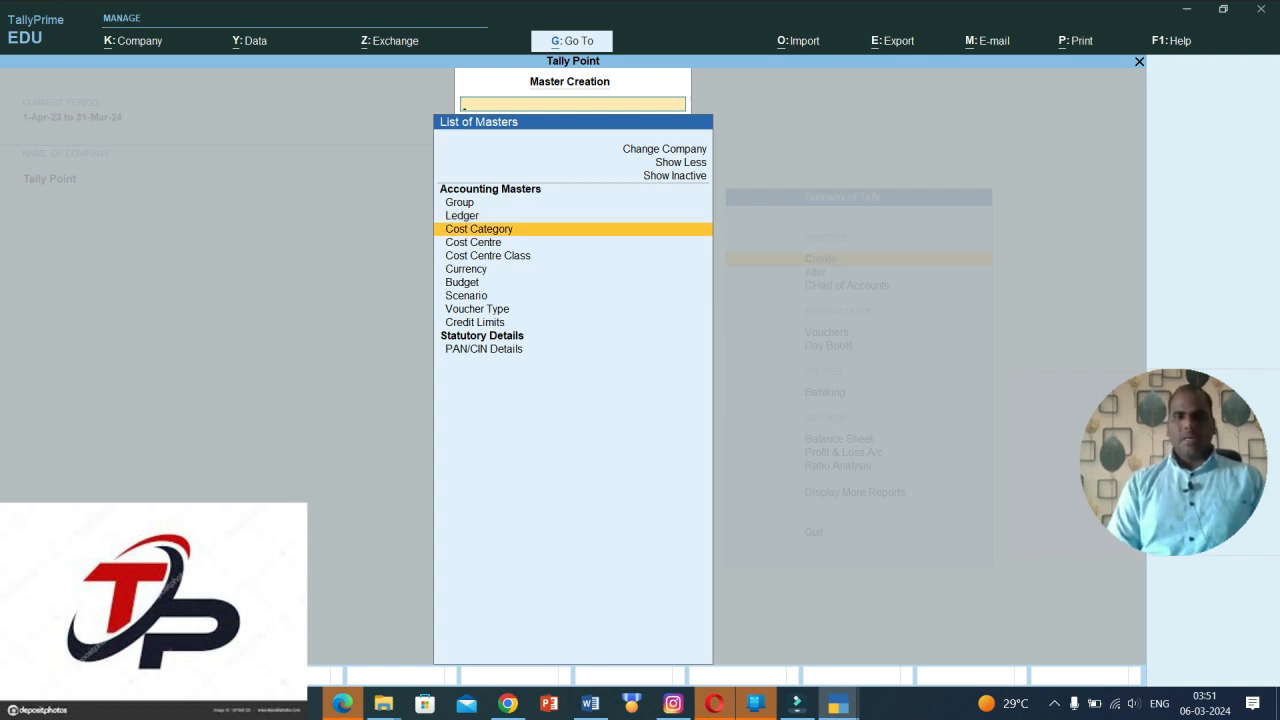
key("Return")
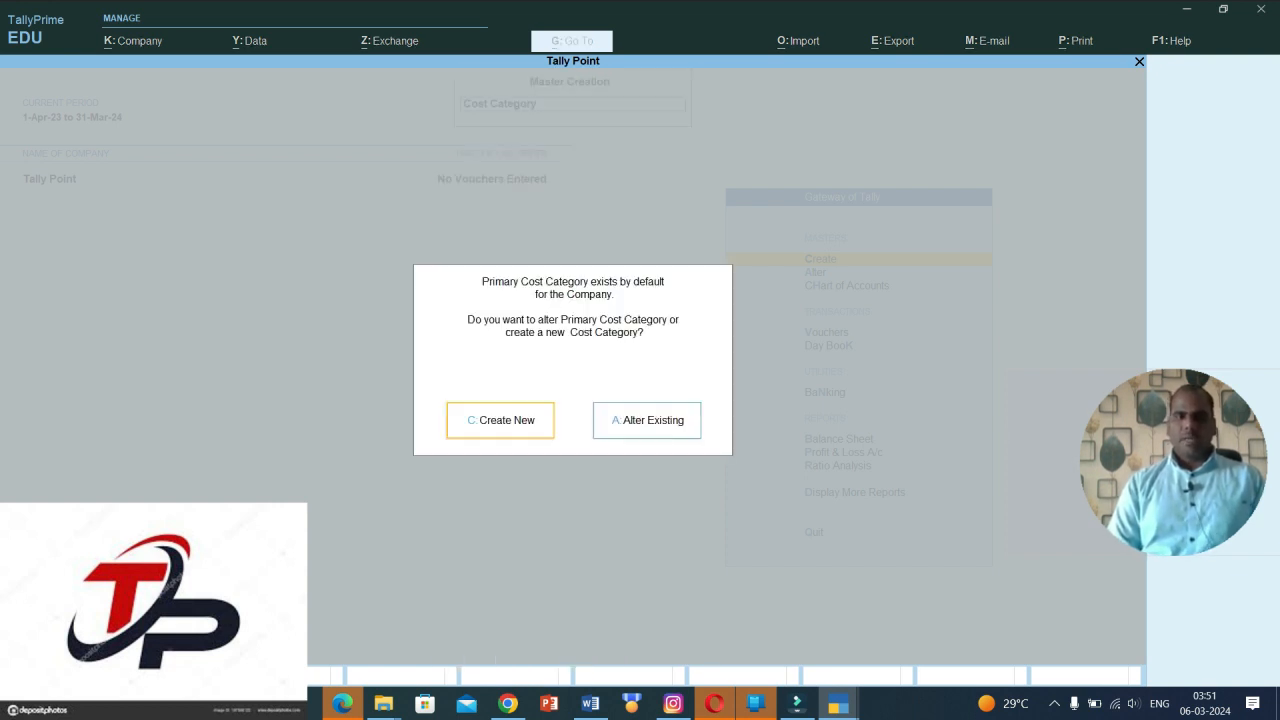
key("Right")
key("Left")
key("Return")
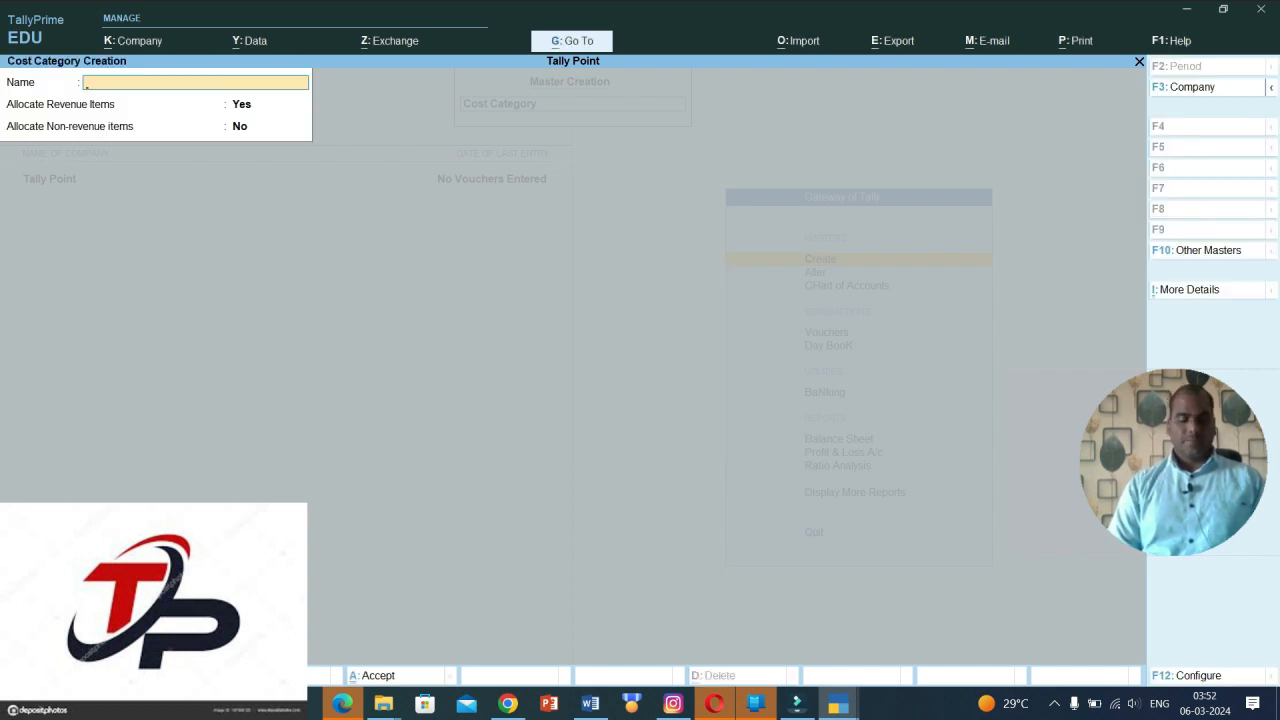
type("Shujalpur")
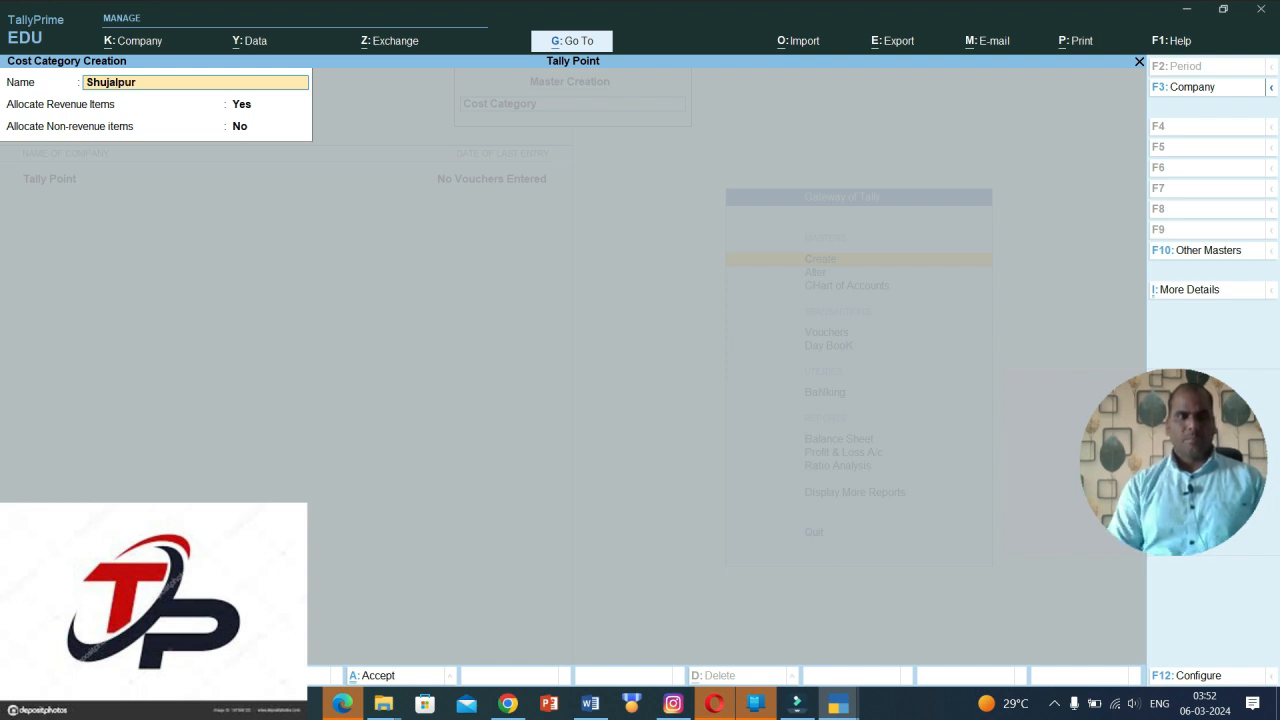
key("Return")
key("ctrl")
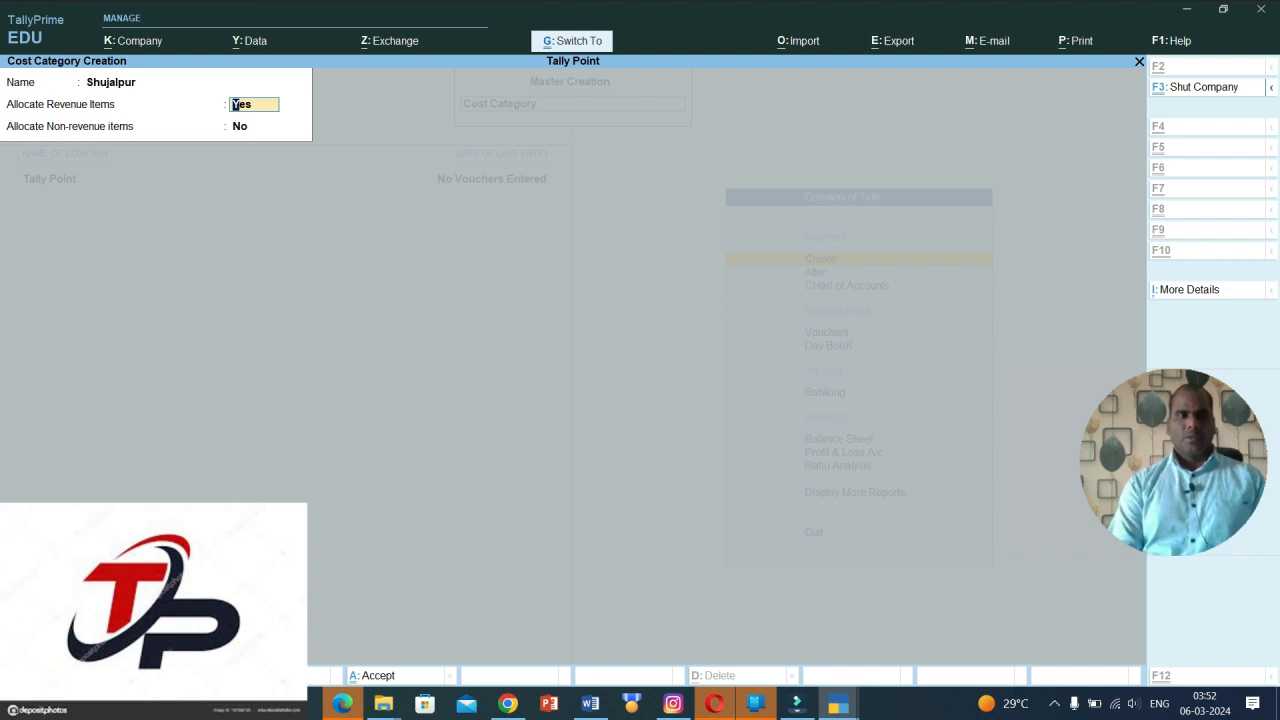
key("ctrl+a")
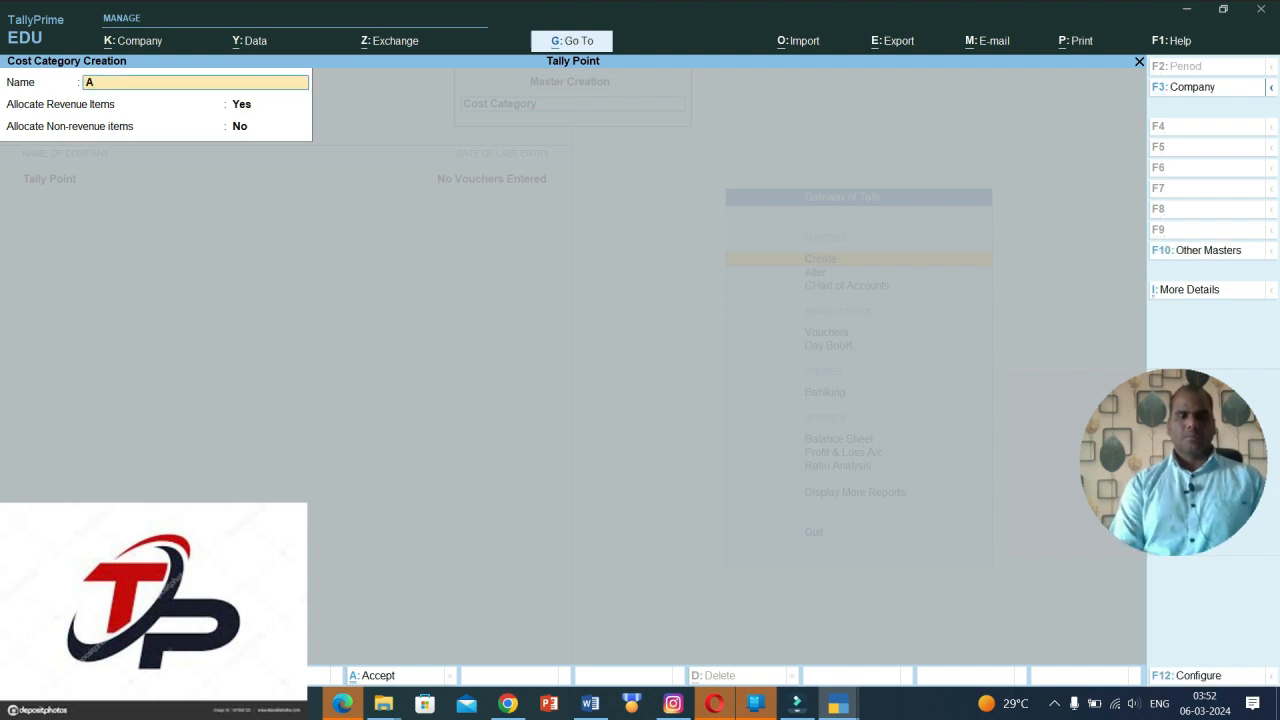
- Create two more cost categories named Akodiya and Kalapial with the default allocation settings
type("Akodiya")
key("ctrl")
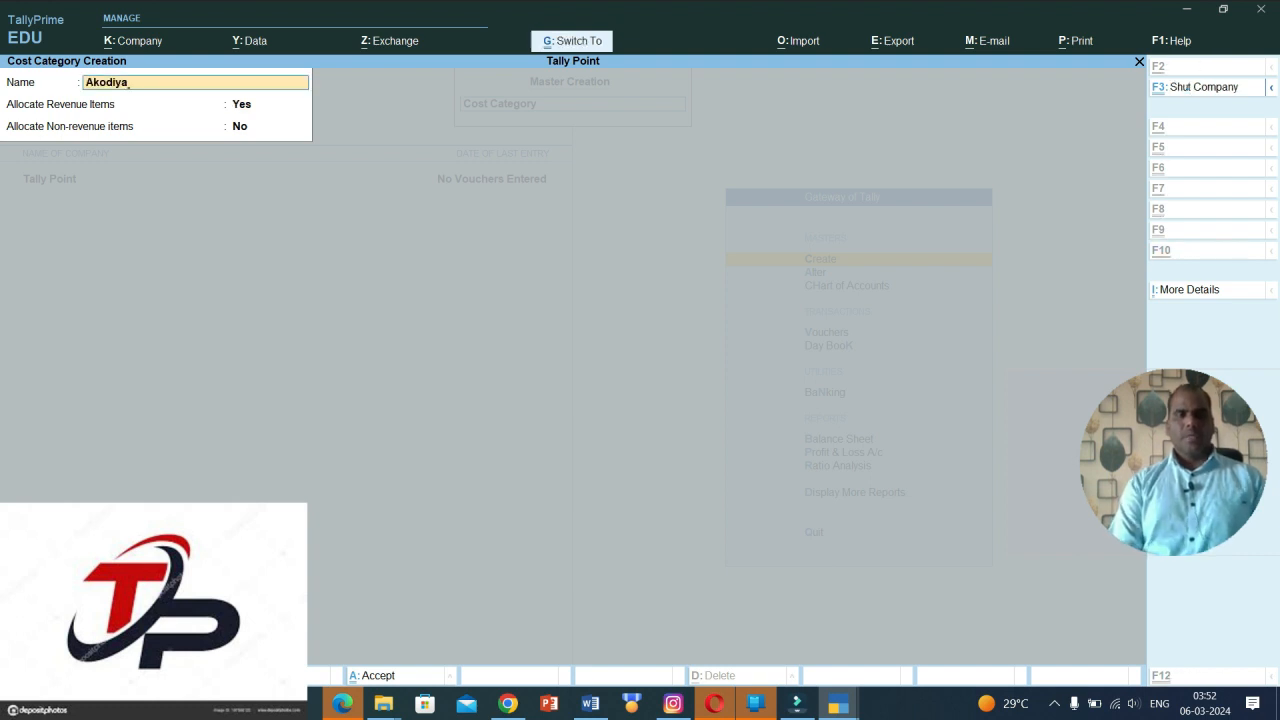
key("ctrl+a")
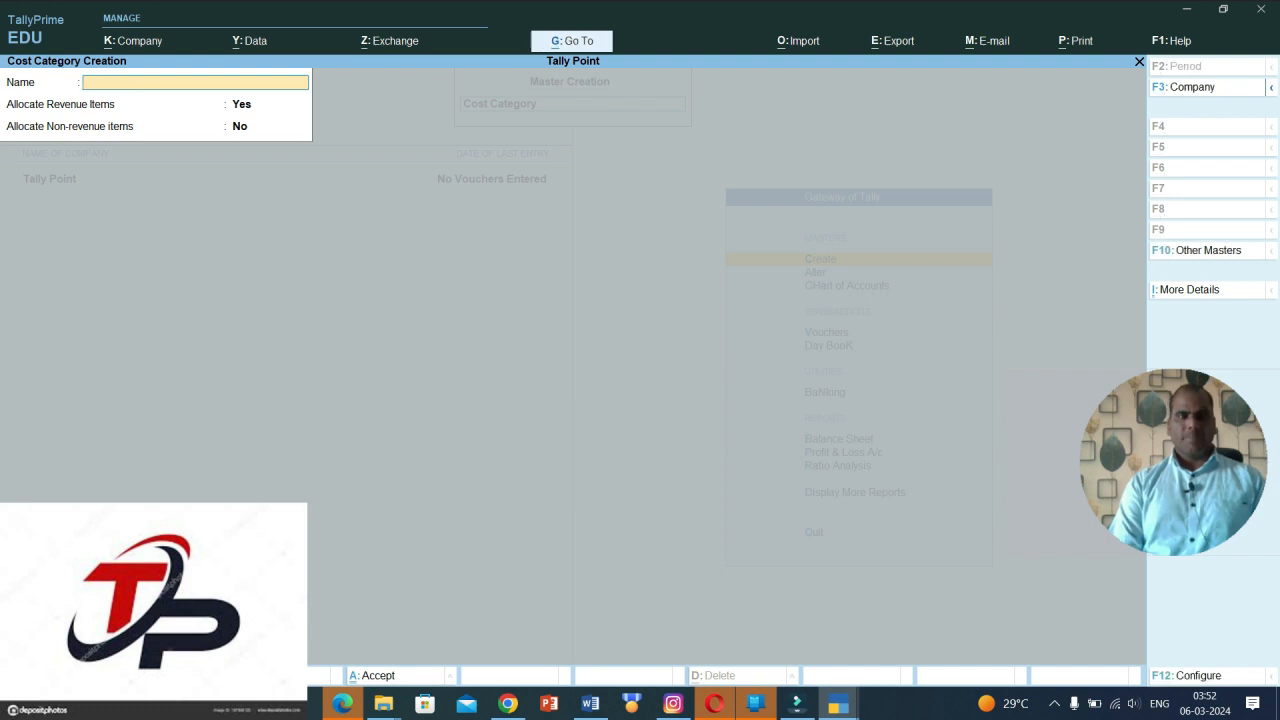
type("Kalapial")
key("Return")
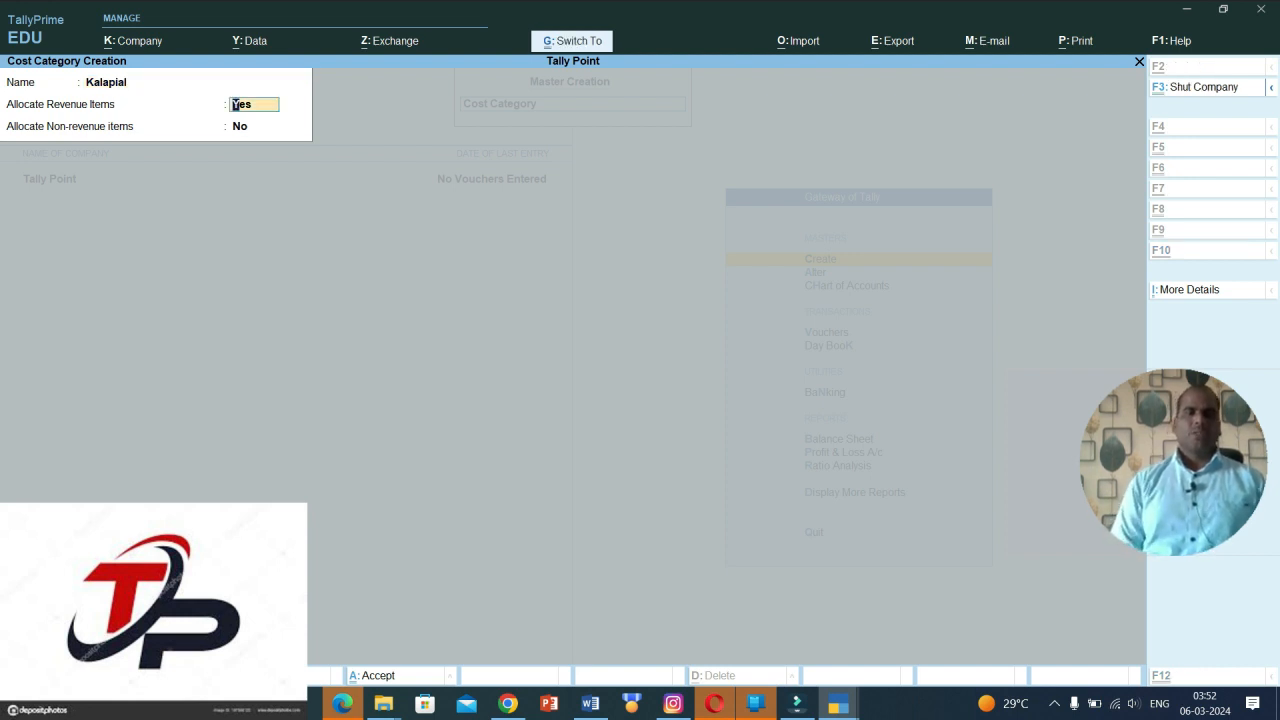
key("Return")
key("Return")
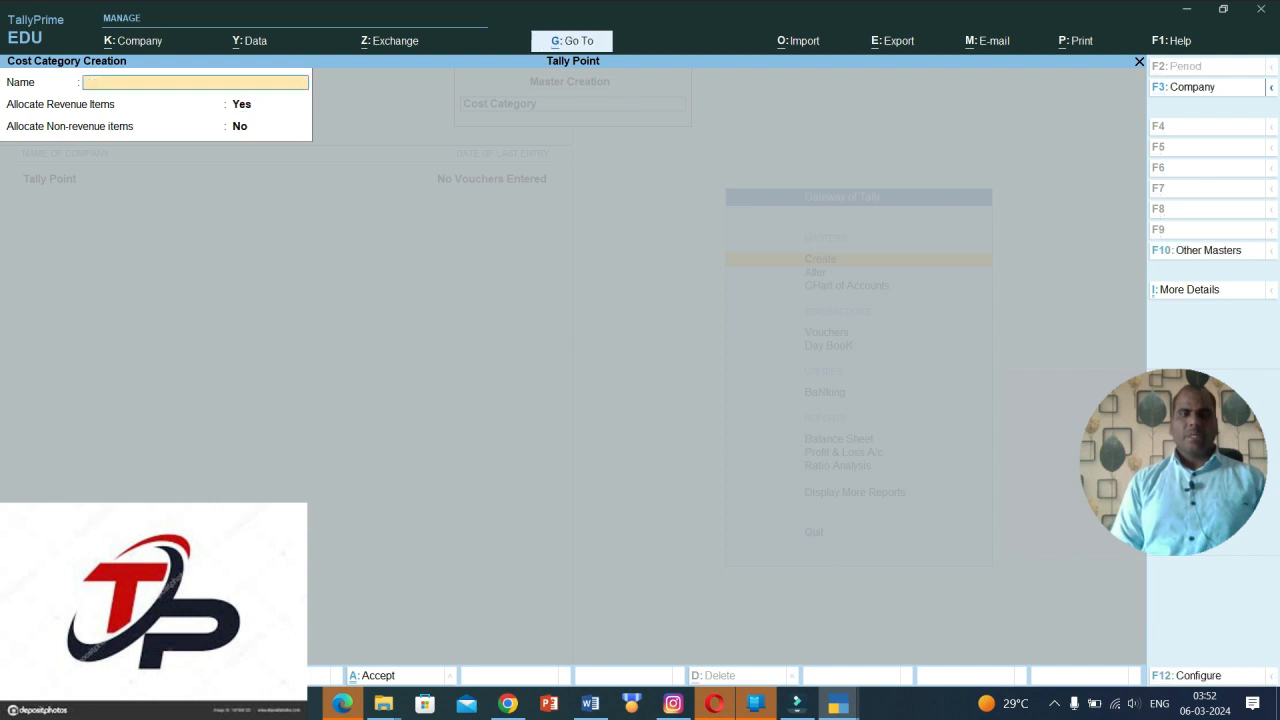
- Create the cost categories Indore and Bhopal with the default allocation settings
type("Indore")
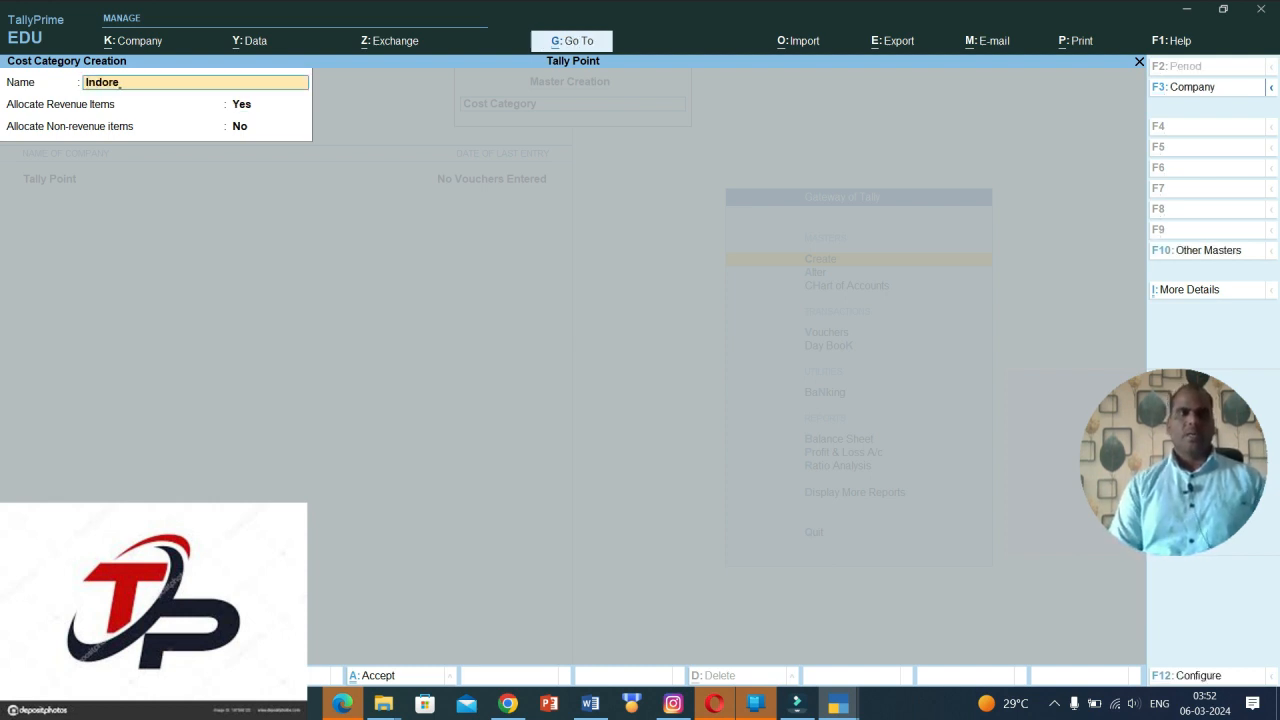
key("Return")
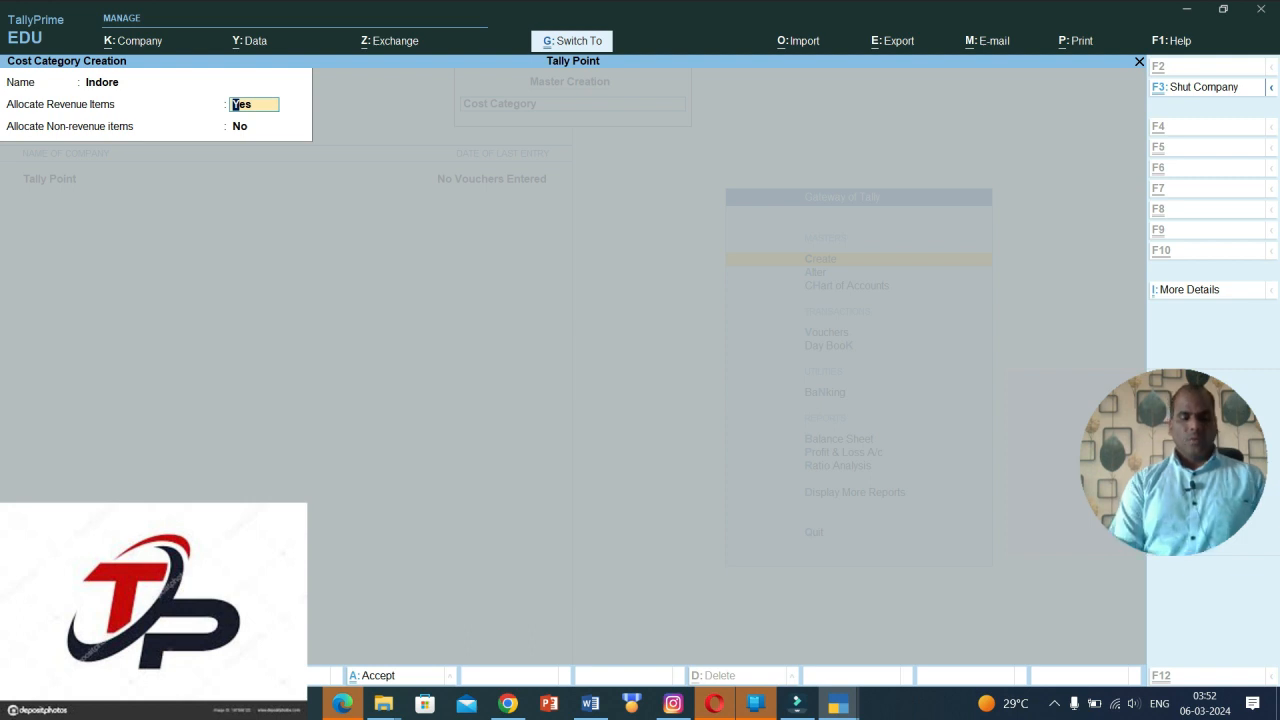
key("Return")
key("Return")
type("Bhopa")
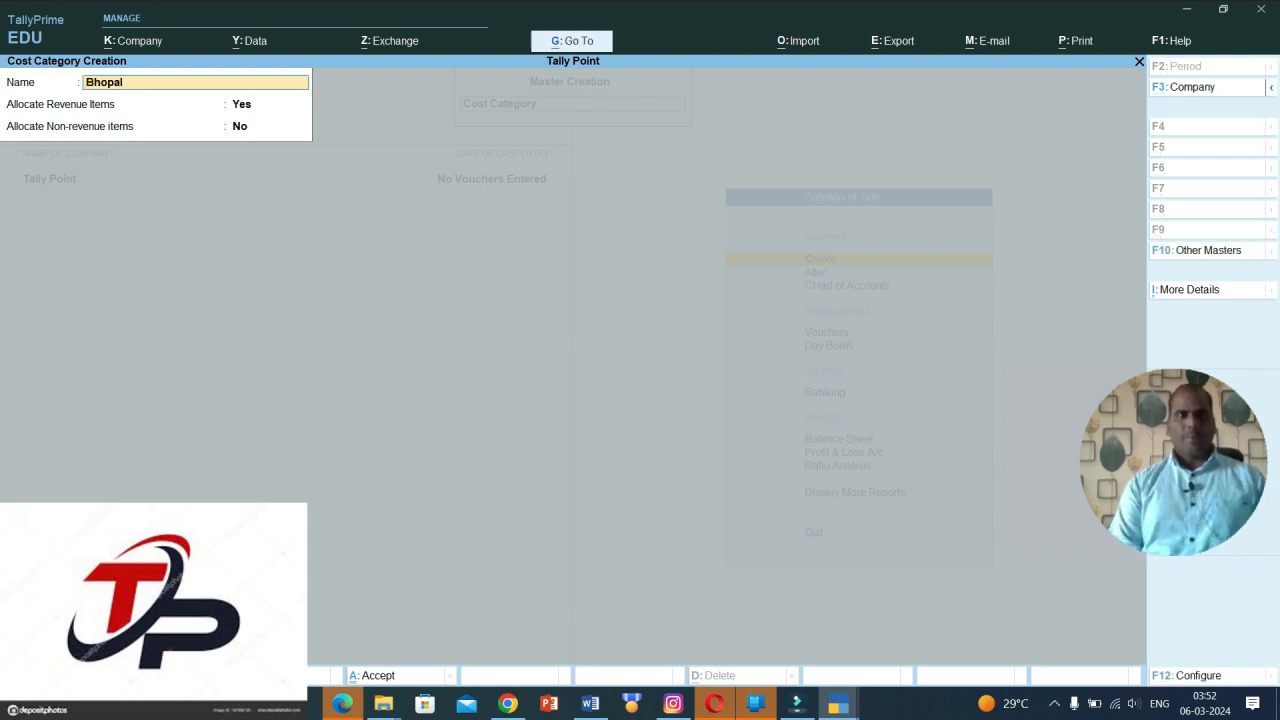
type("l")
key("ctrl")
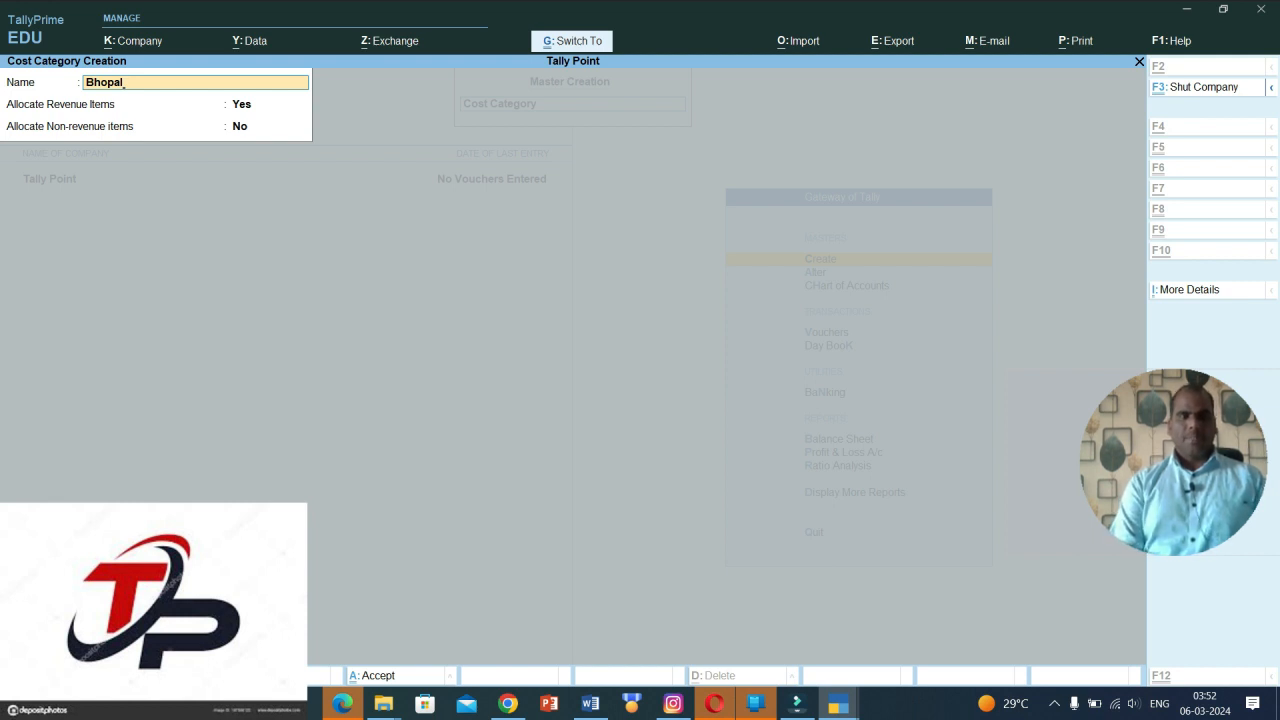
key("ctrl+a")
- Create a cost category named Ujjain with default allocation settings and leave cost category creation
type("Ujjain")
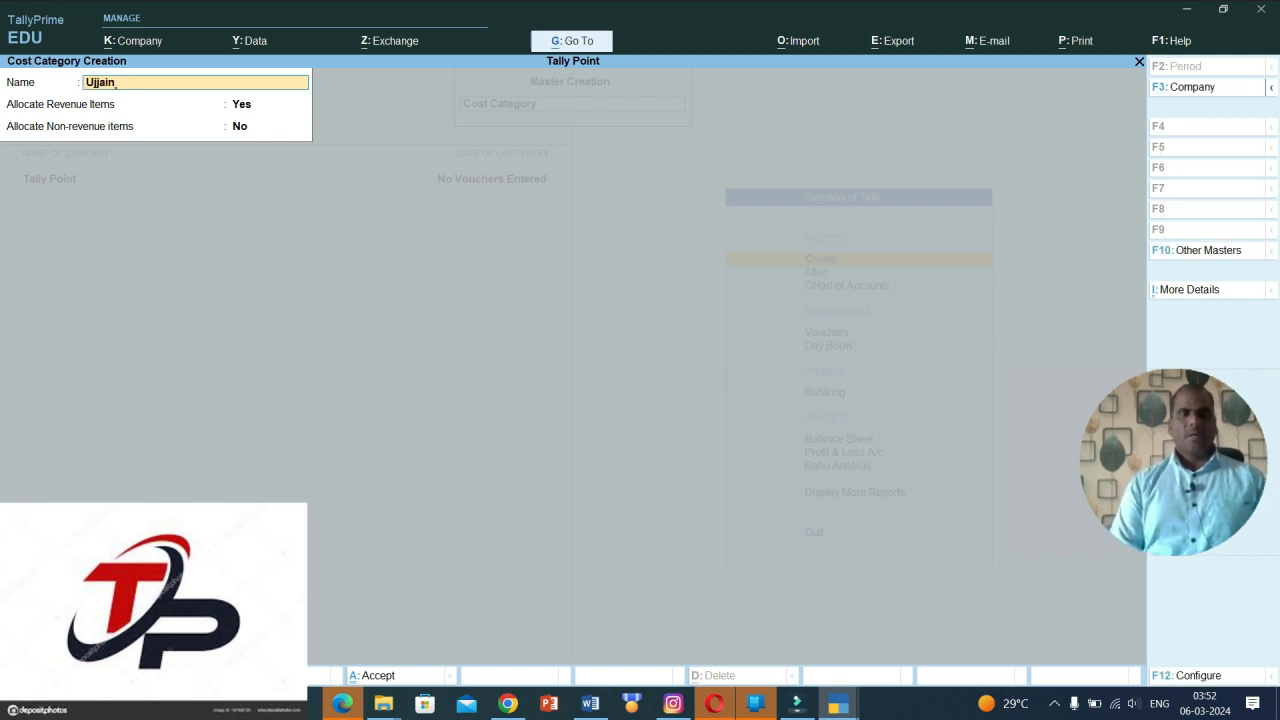
key("Return")
key("ctrl")
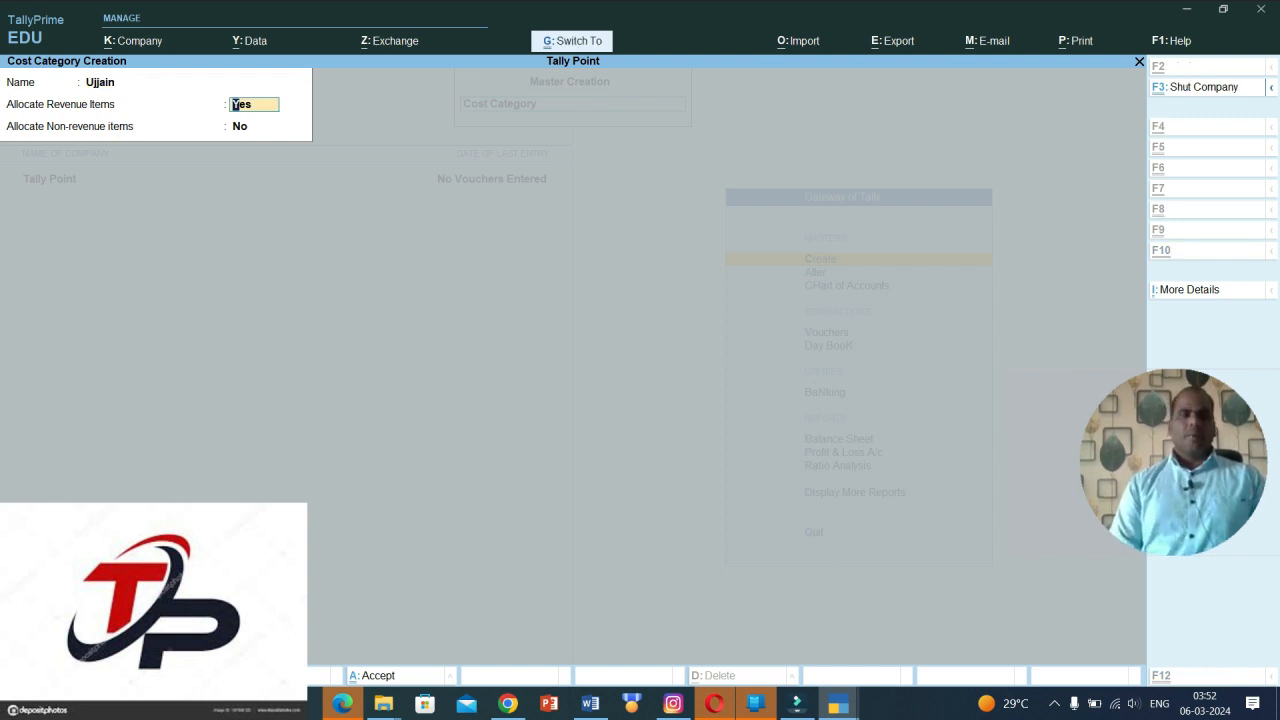
key("ctrl+a")
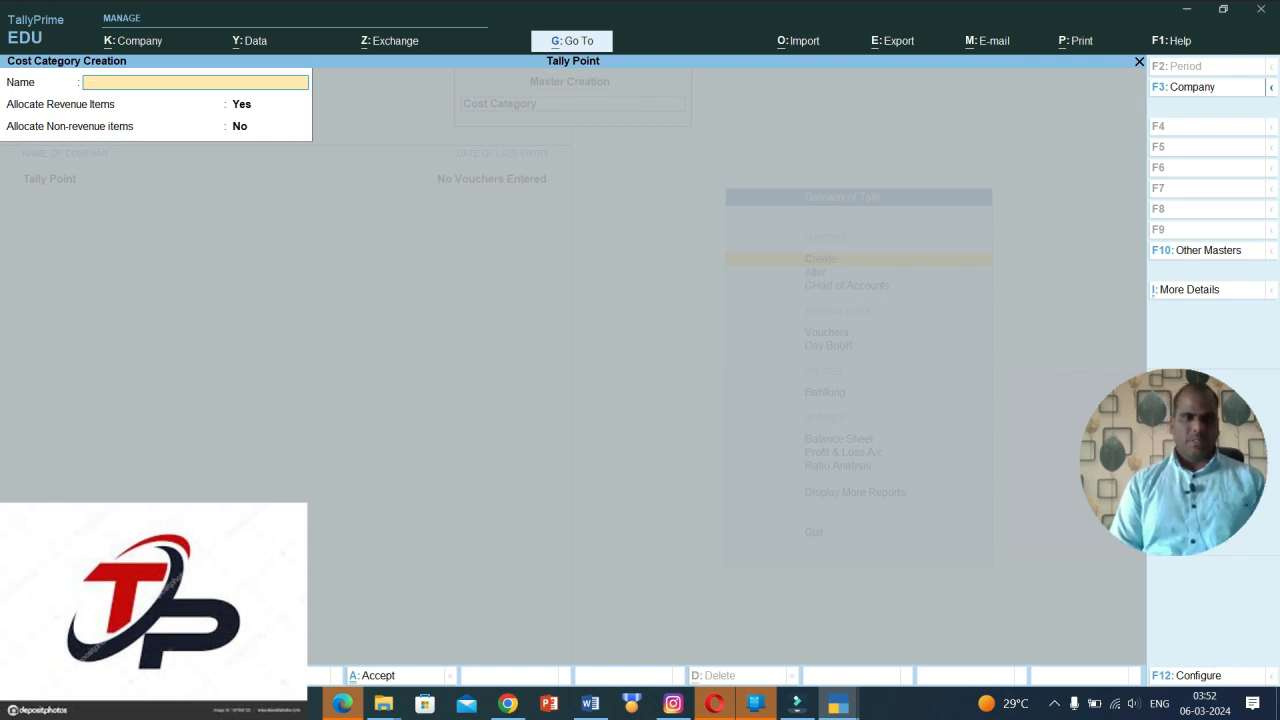
key("Escape")
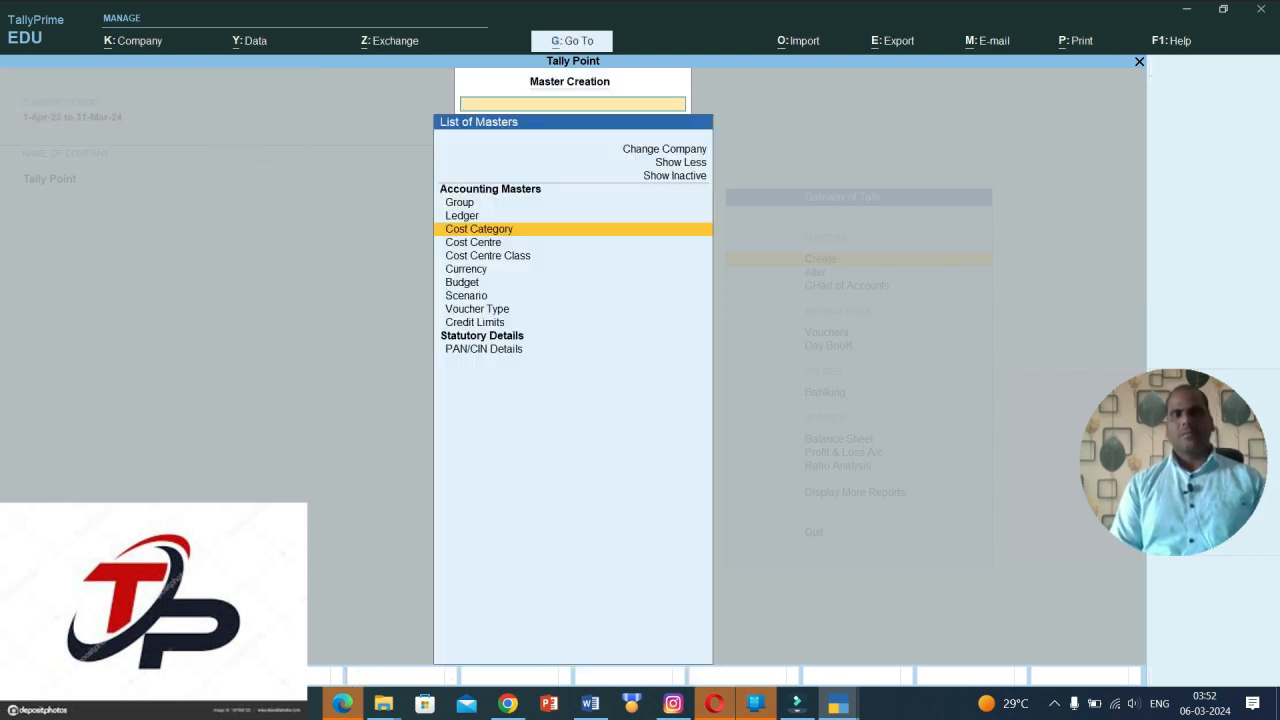
- Create a cost centre in the Indore category under Primary, entering the first person's full name as its name
key("Down")
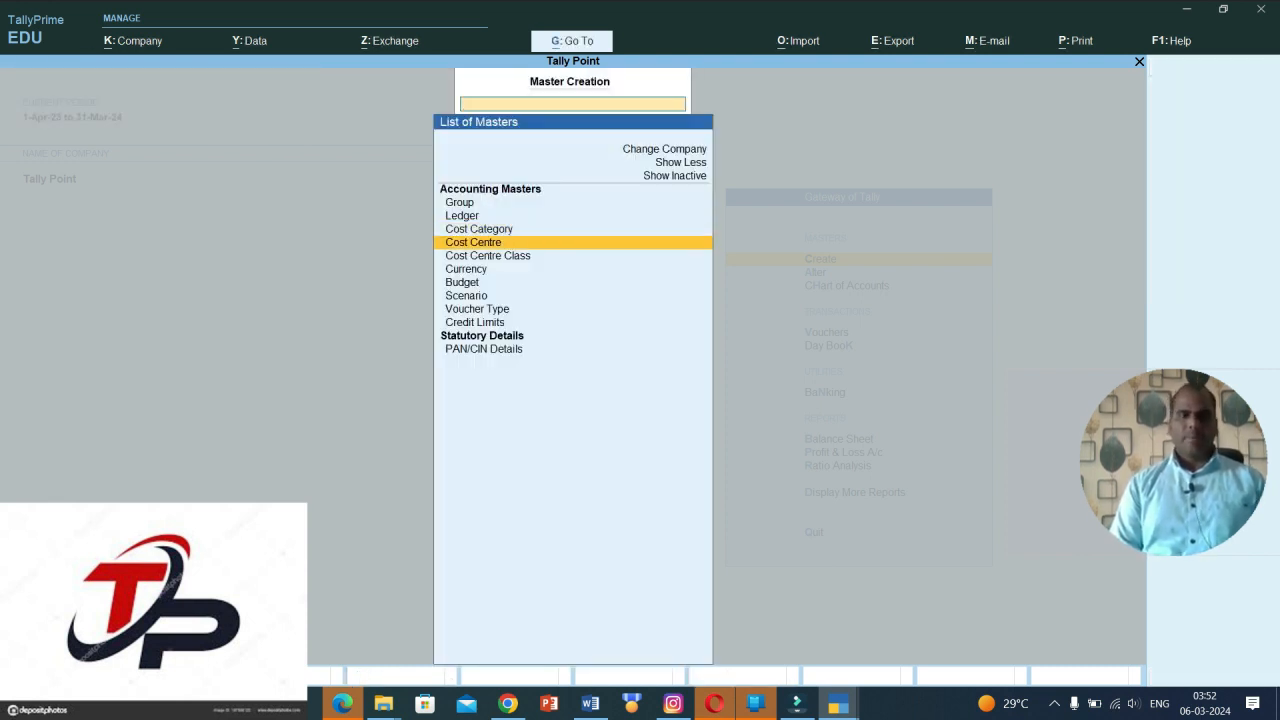
key("Return")
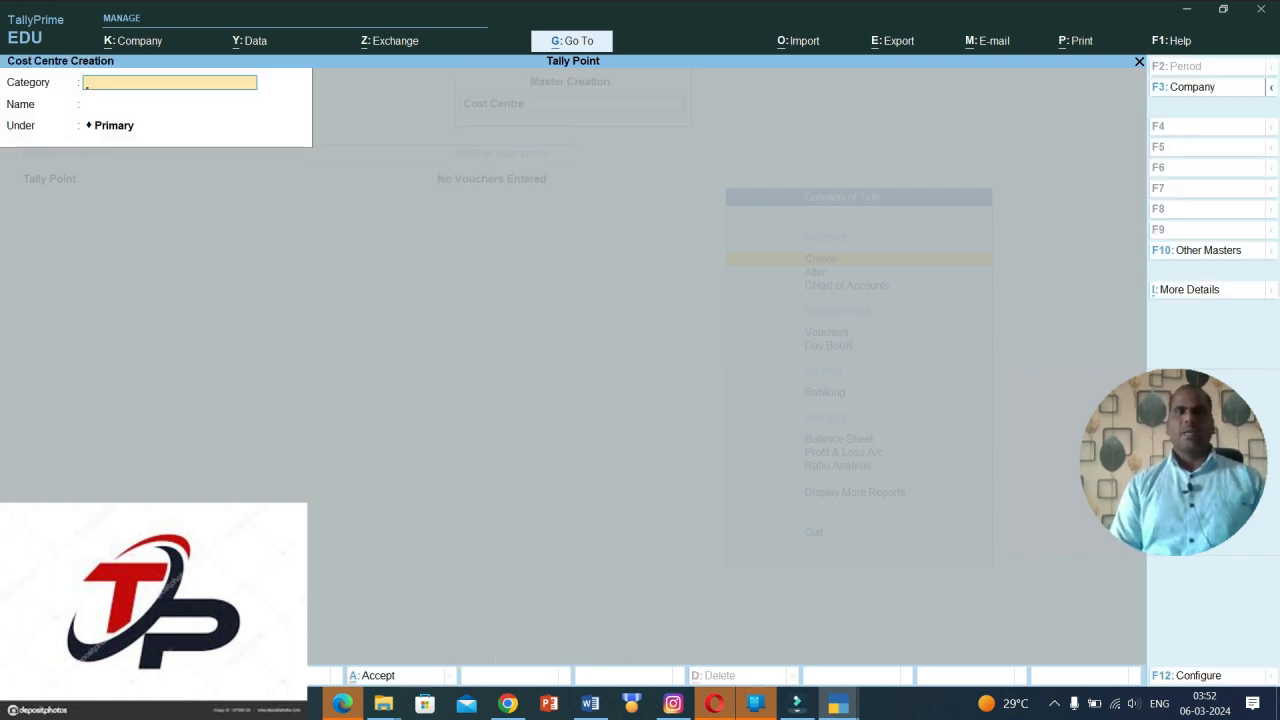
type("In")
key("Return")
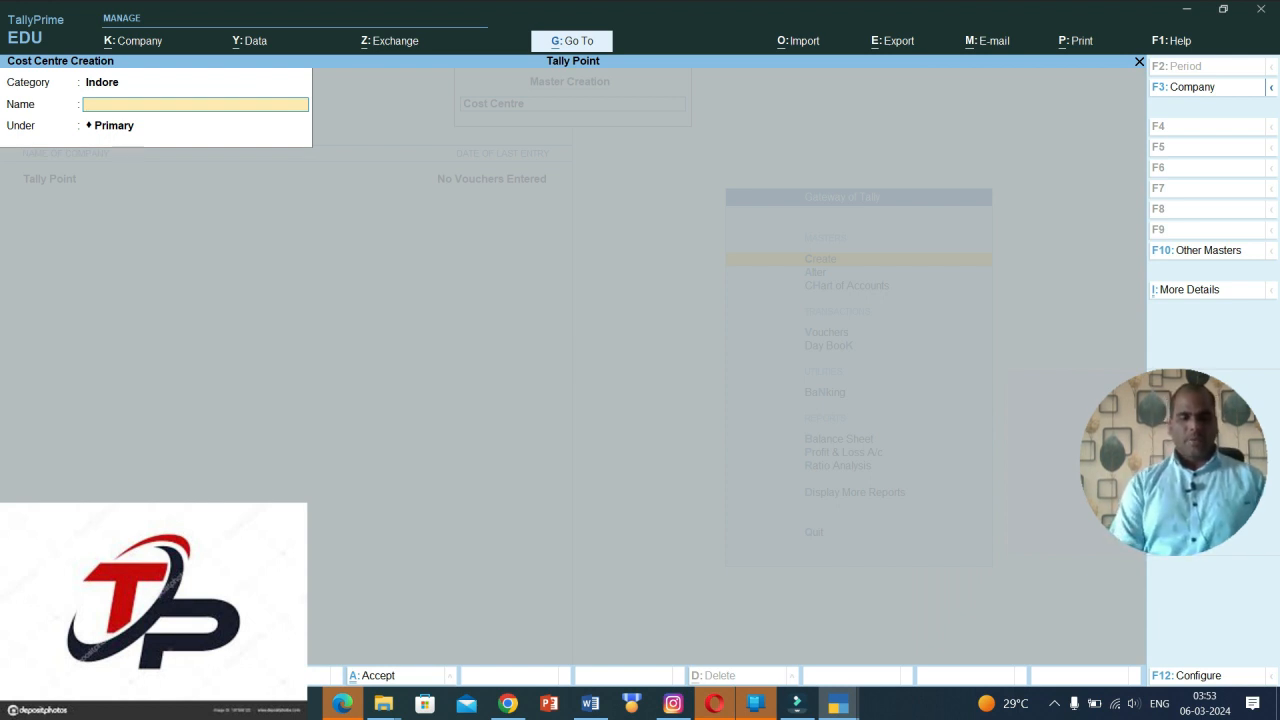
type("Ram Sharma")
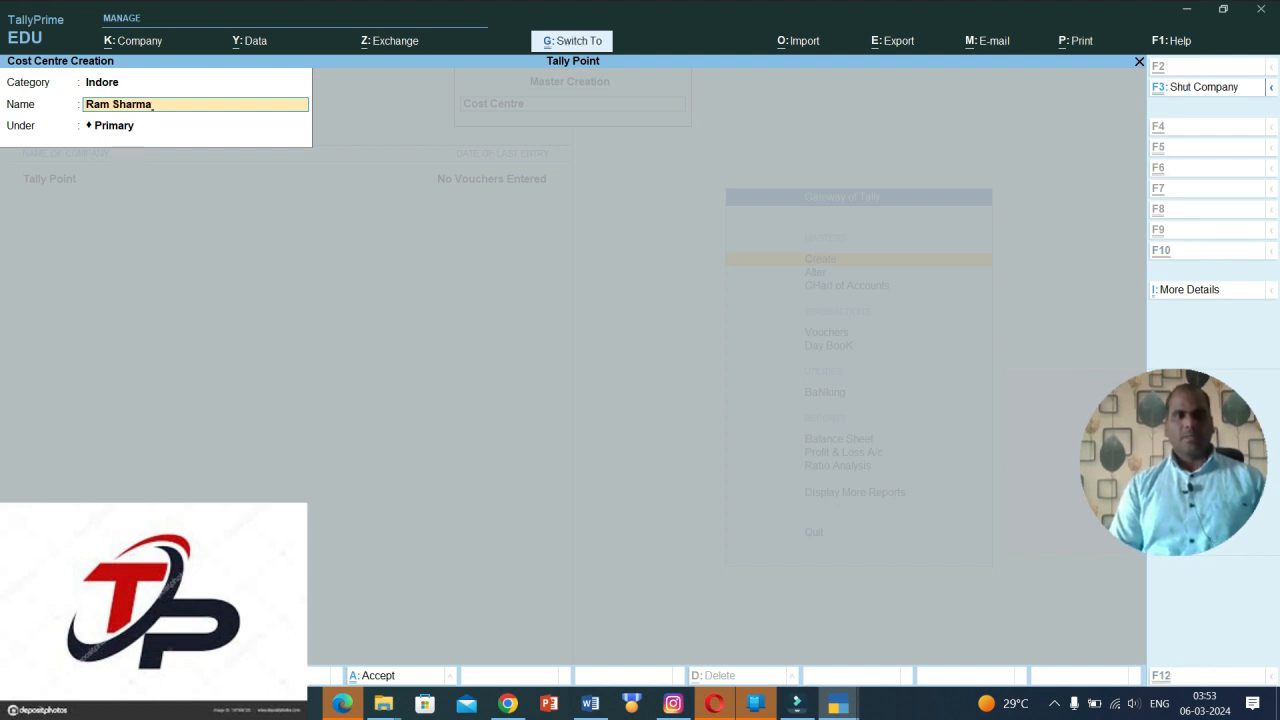
key("ctrl+a")
- Create a second cost centre in the Indore category under Primary, entering another person's full name
type("Mo")
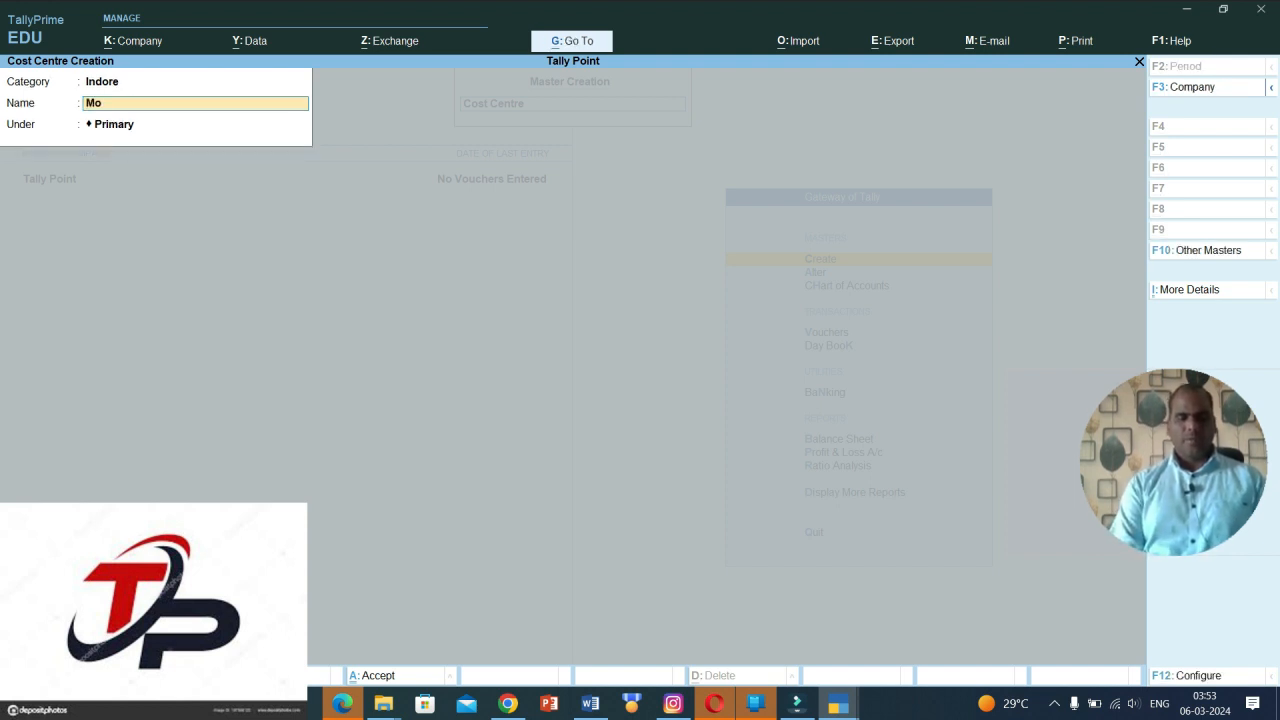
type("han Kushwah")
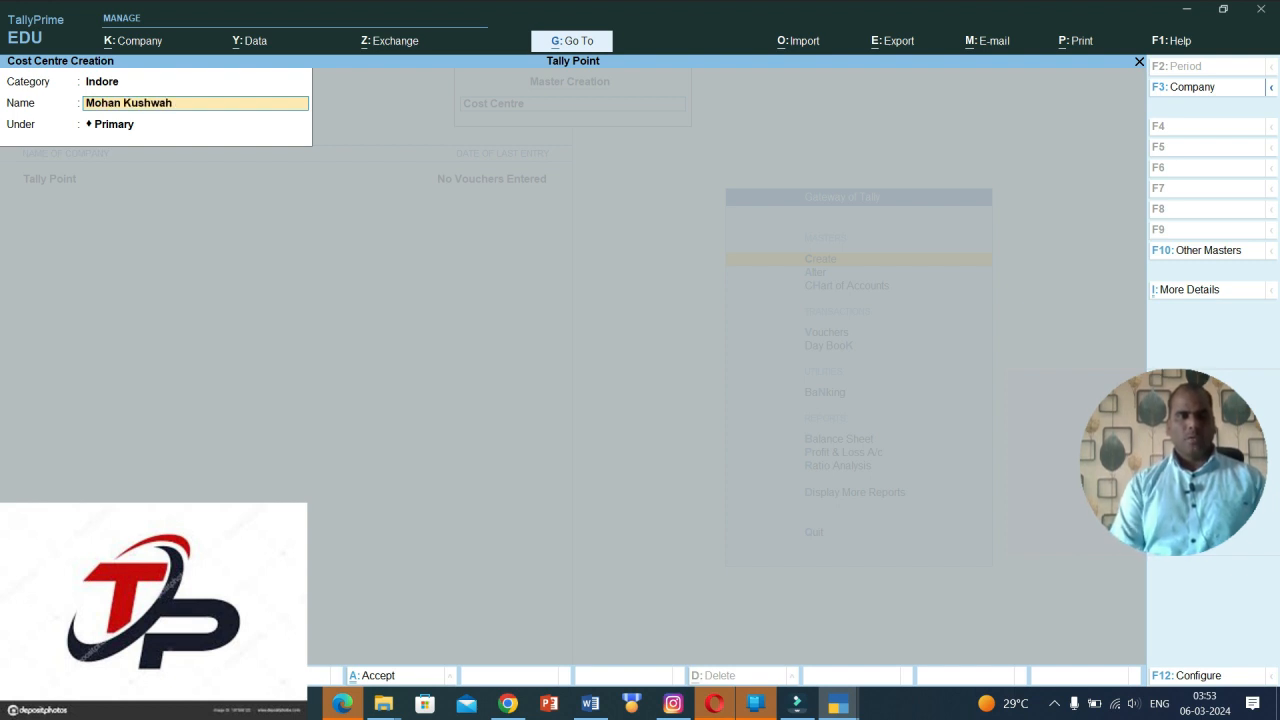
key("ctrl")
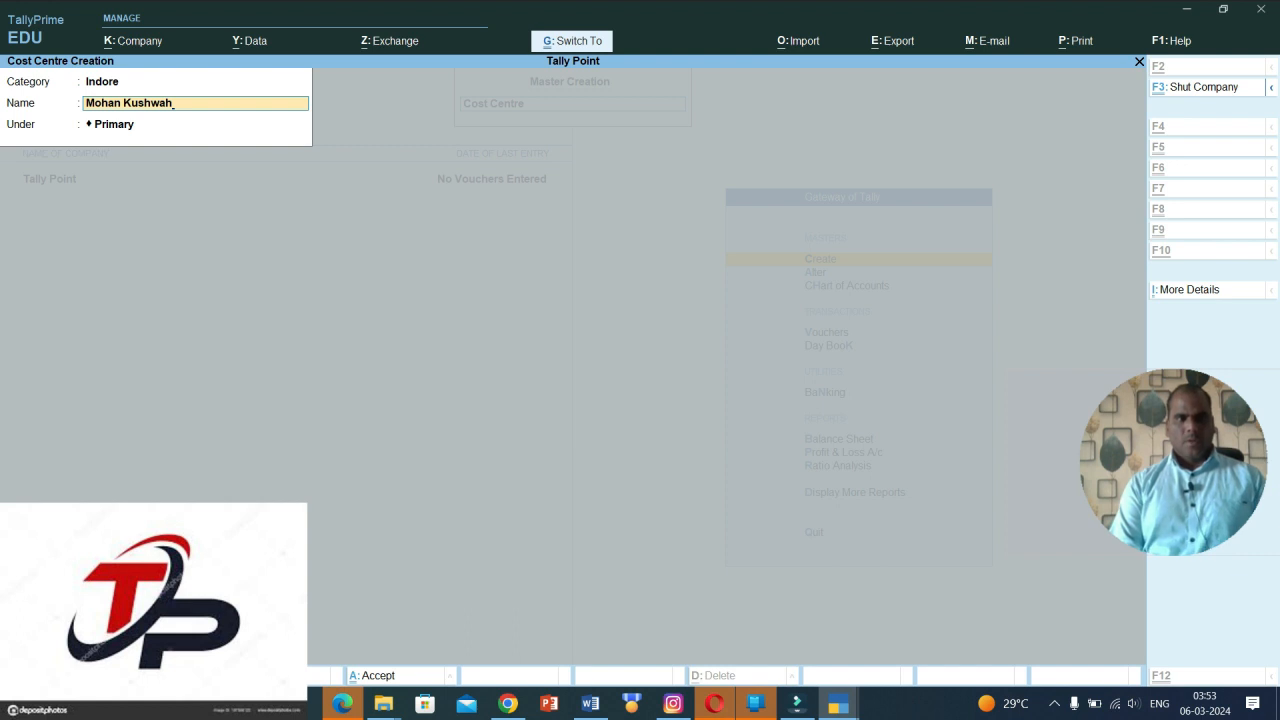
key("ctrl+BackSpace")
- Create a third cost centre in the Indore category under Primary, entering another person's full name
type("Ba")
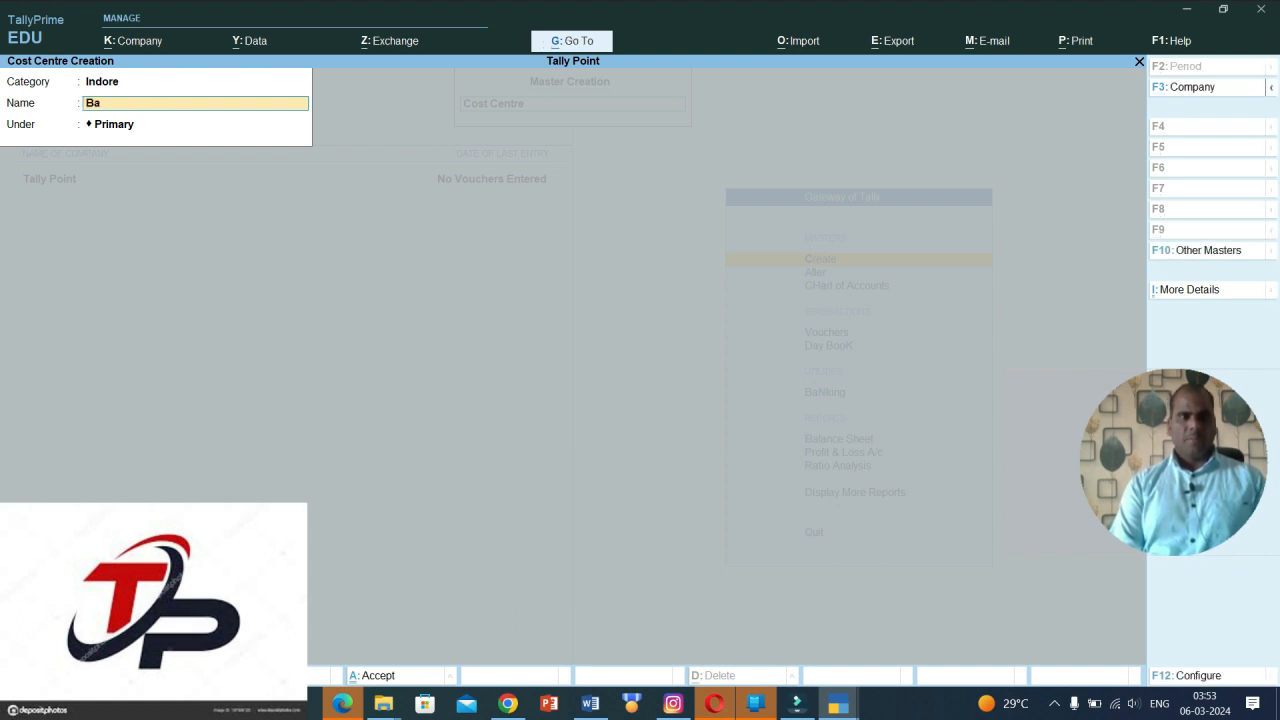
type("lwan Parmar")
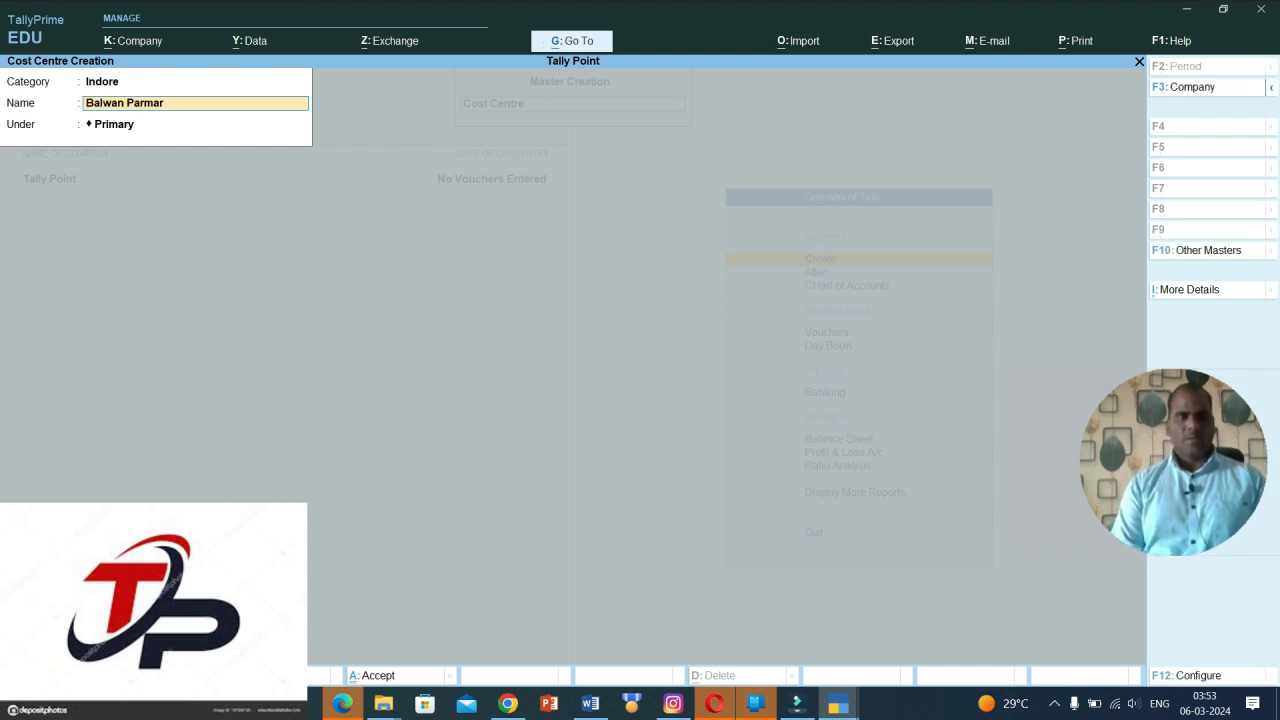
key("Return")
key("ctrl")
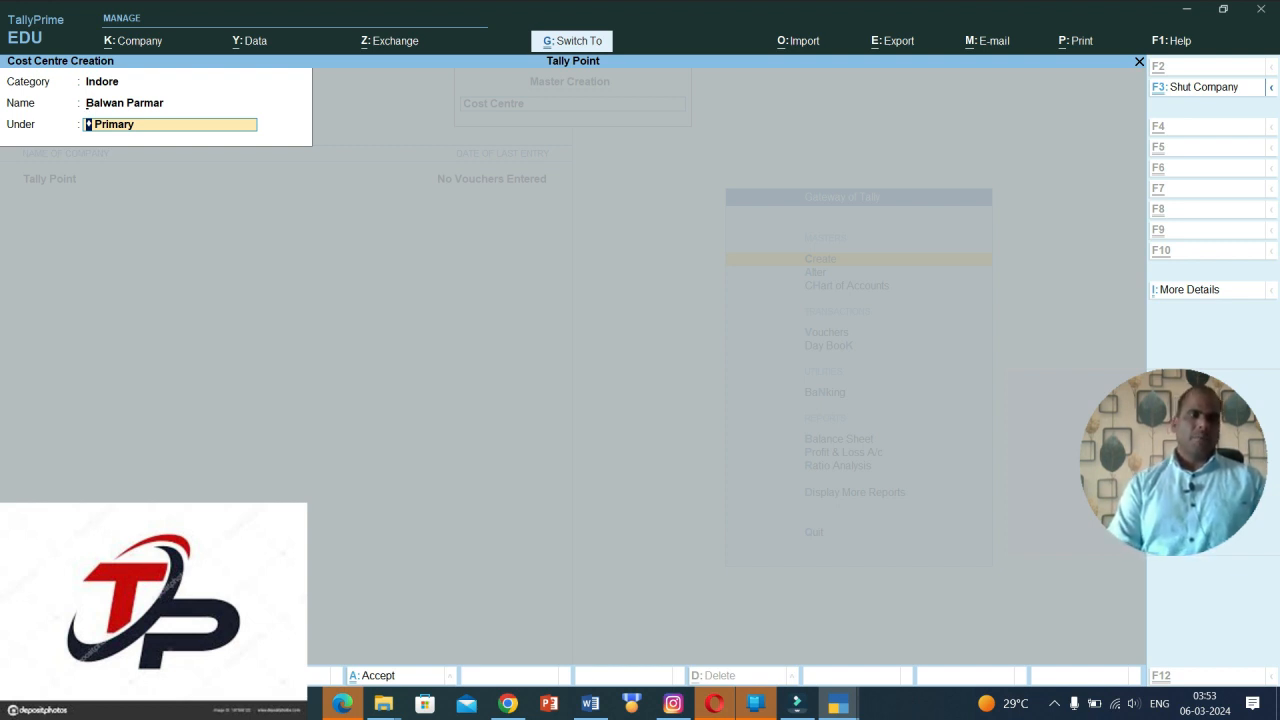
key("ctrl+a")
- Create a cost centre in the Bhopal category under Primary, entering a person's first name as its name
key("shift+Tab")
type("bh")
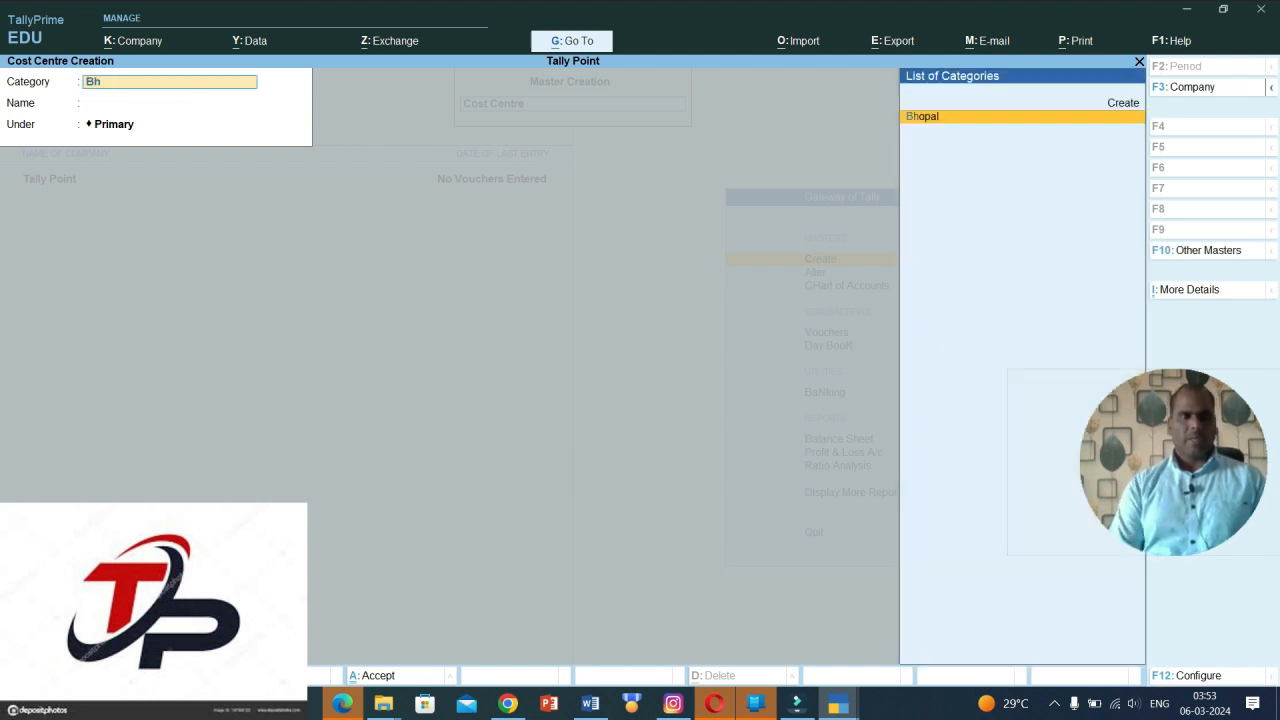
key("Return")
type("Ajay")
key("ctrl")
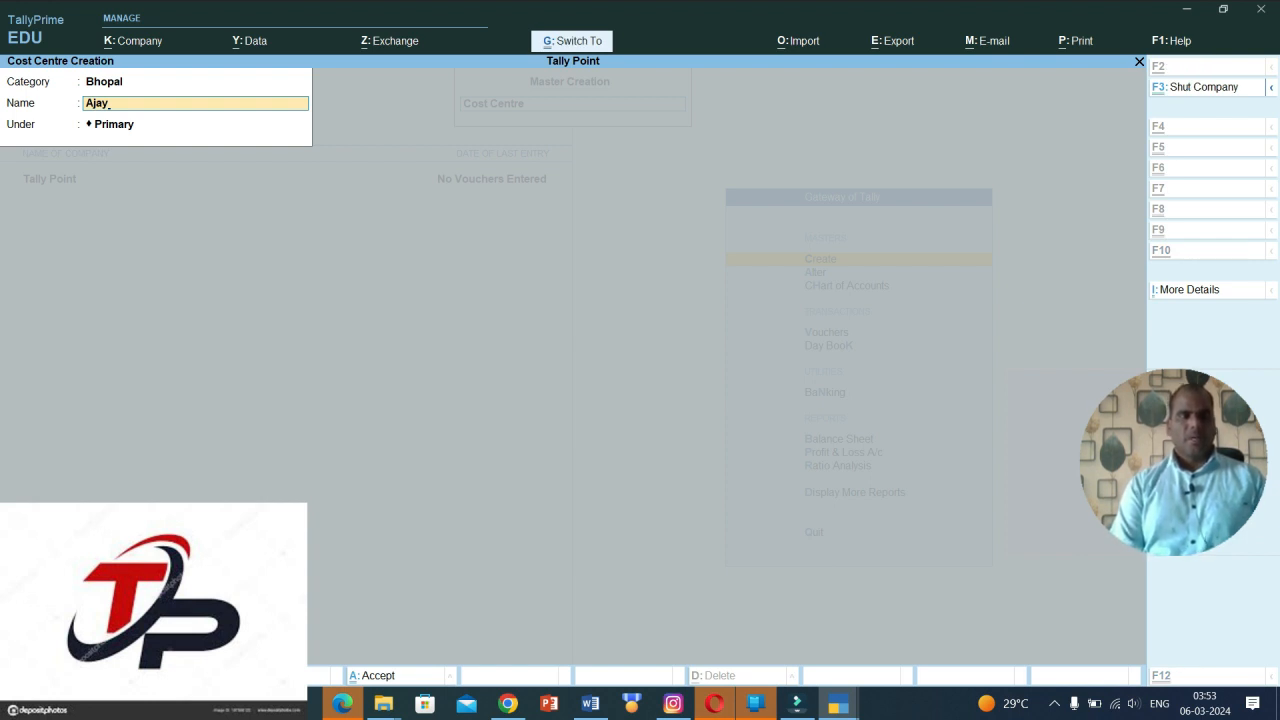
key("ctrl+a")
- Create two more cost centres in the Bhopal category under Primary, each named with a different person's first name
type("Vijay")
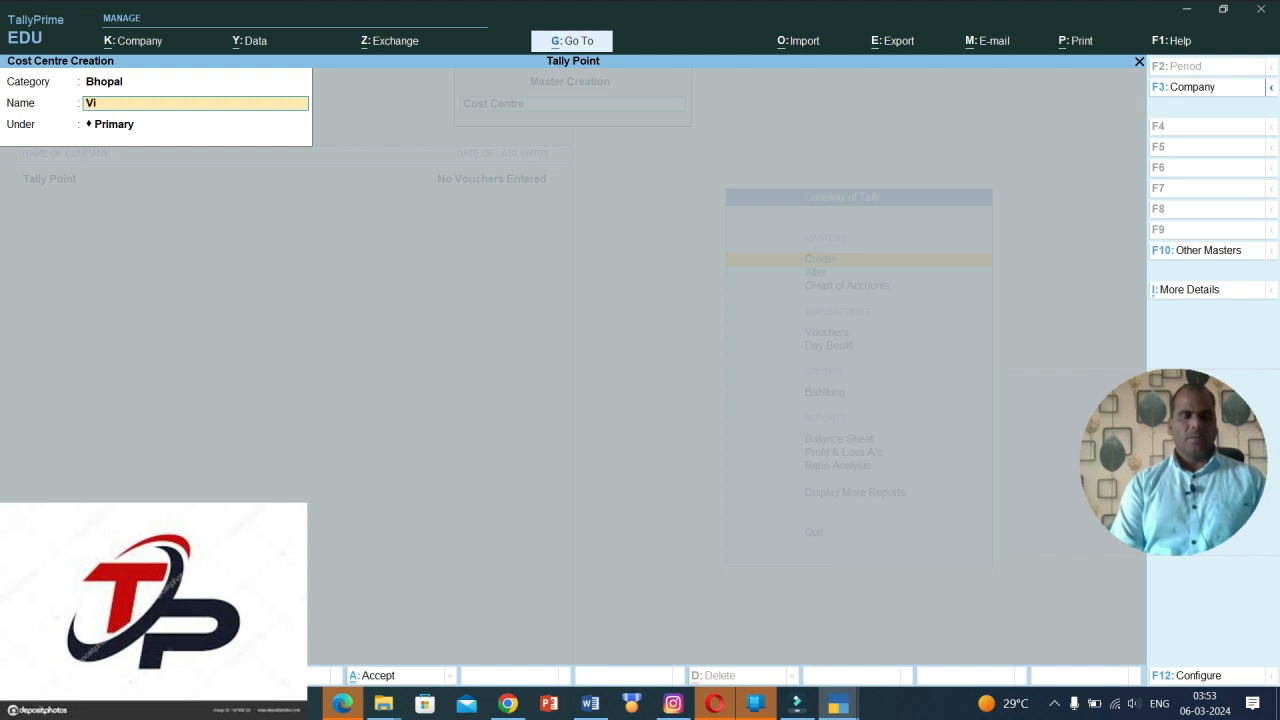
key("ctrl")
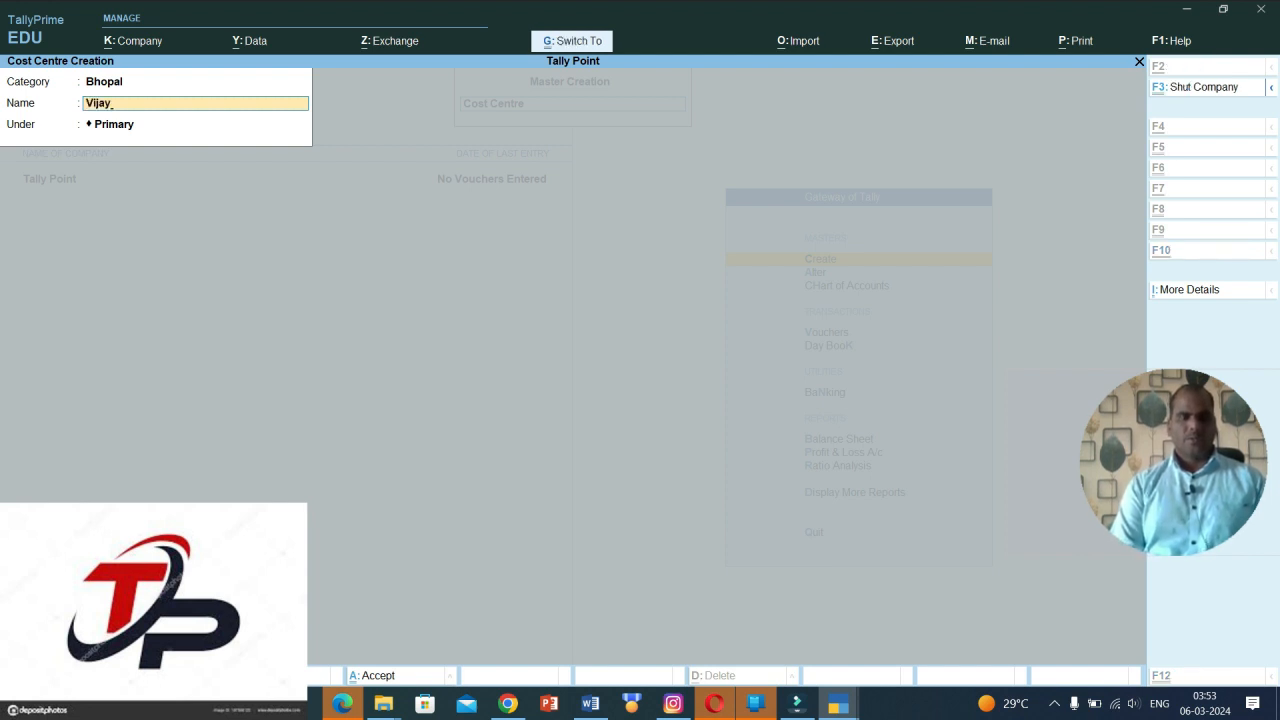
key("ctrl+a")
type("Vikash")
key("ctrl")
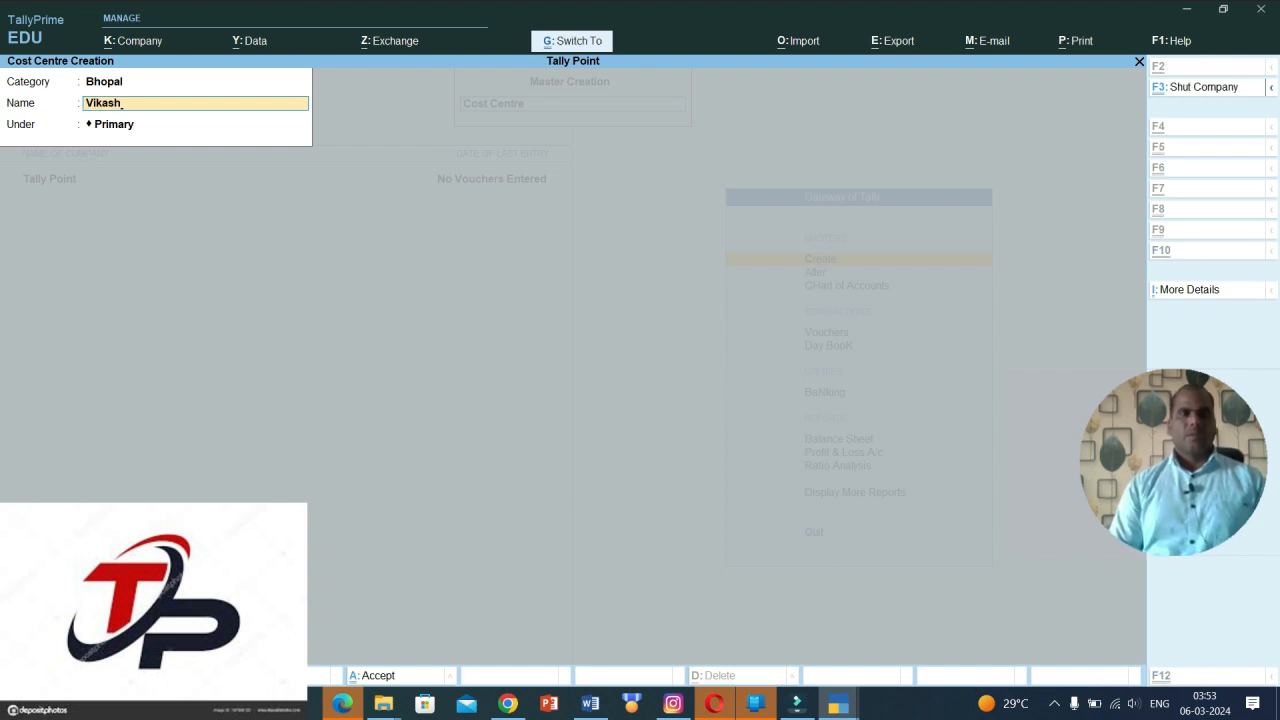
key("ctrl+a")
- Create a cost centre in the Ujjain category under Primary, entering a person's full name as its name
key("BackSpace")
type("Uj")
key("Return")
type("Alok")
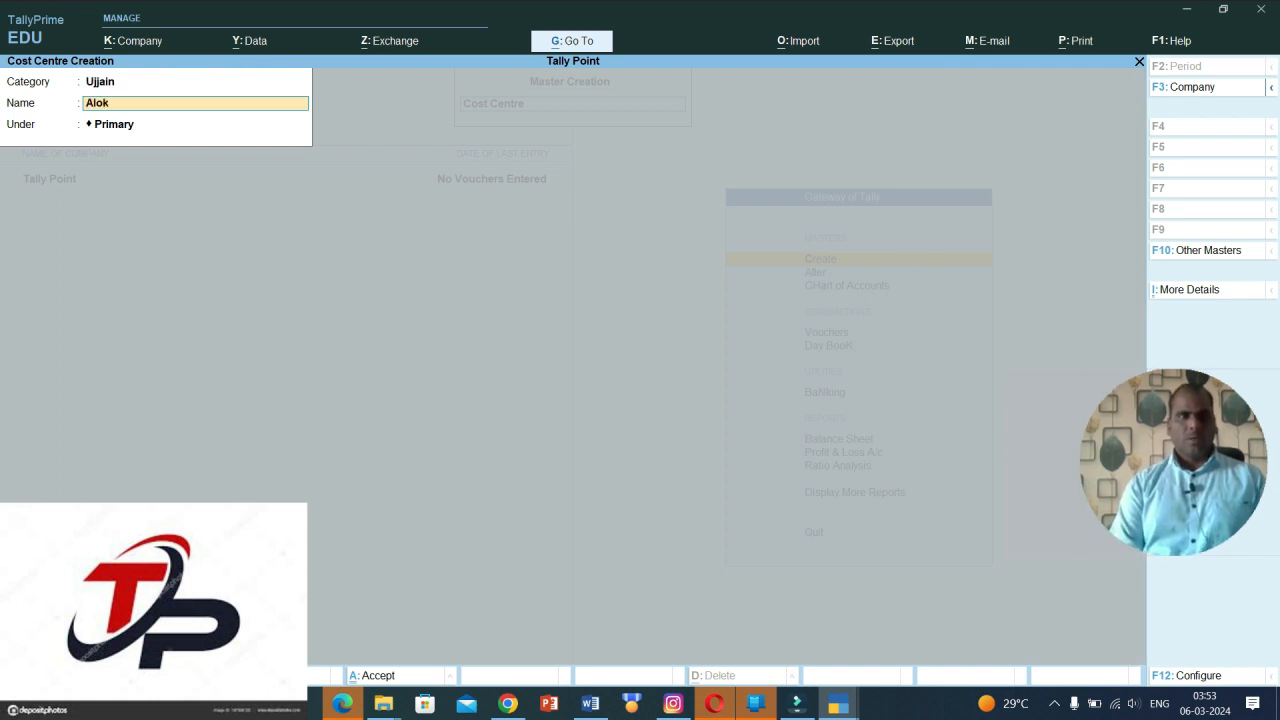
type(" Parmar")
key("Return")
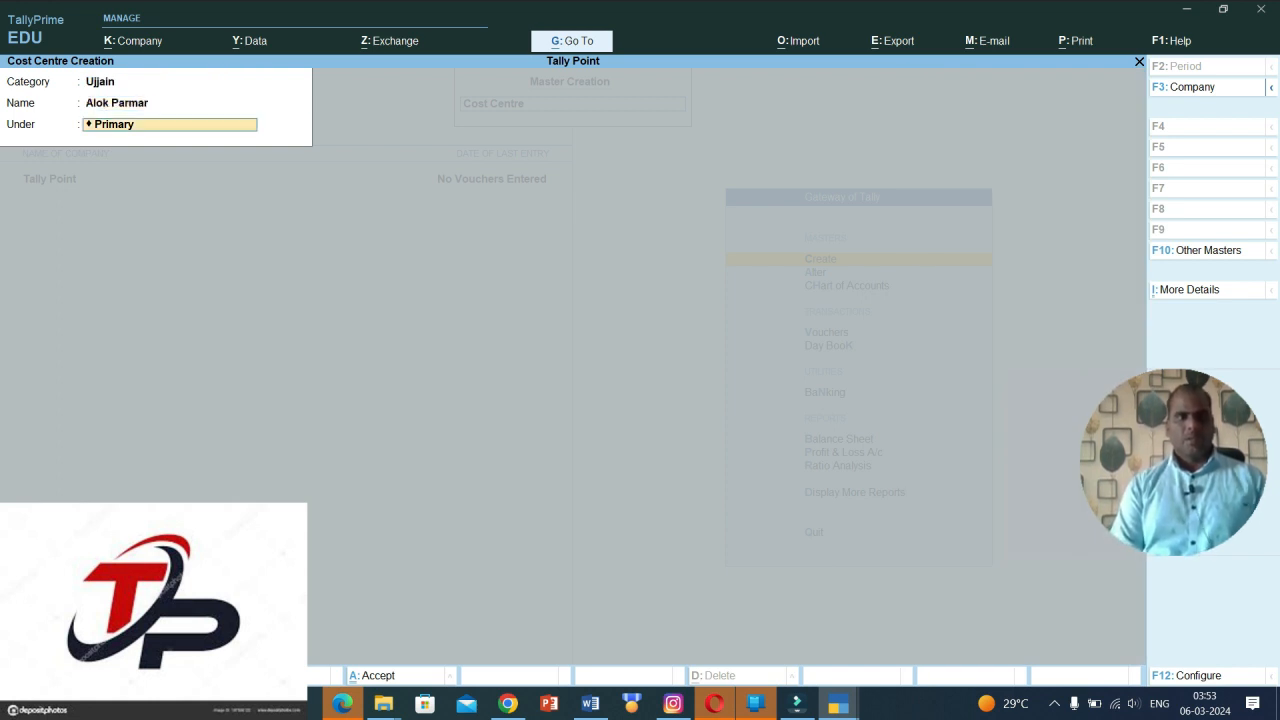
key("ctrl")
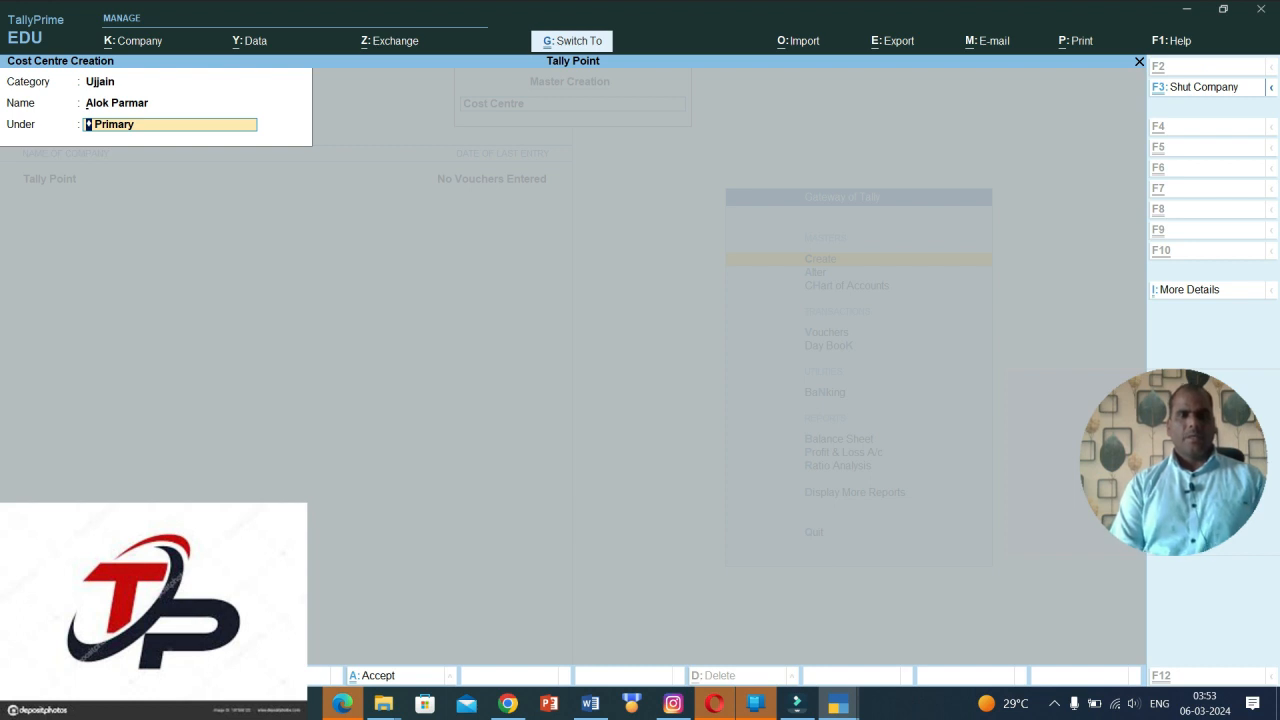
key("ctrl+a")
- Create a second cost centre in the Ujjain category under Primary, entering another person's full name
type("A")
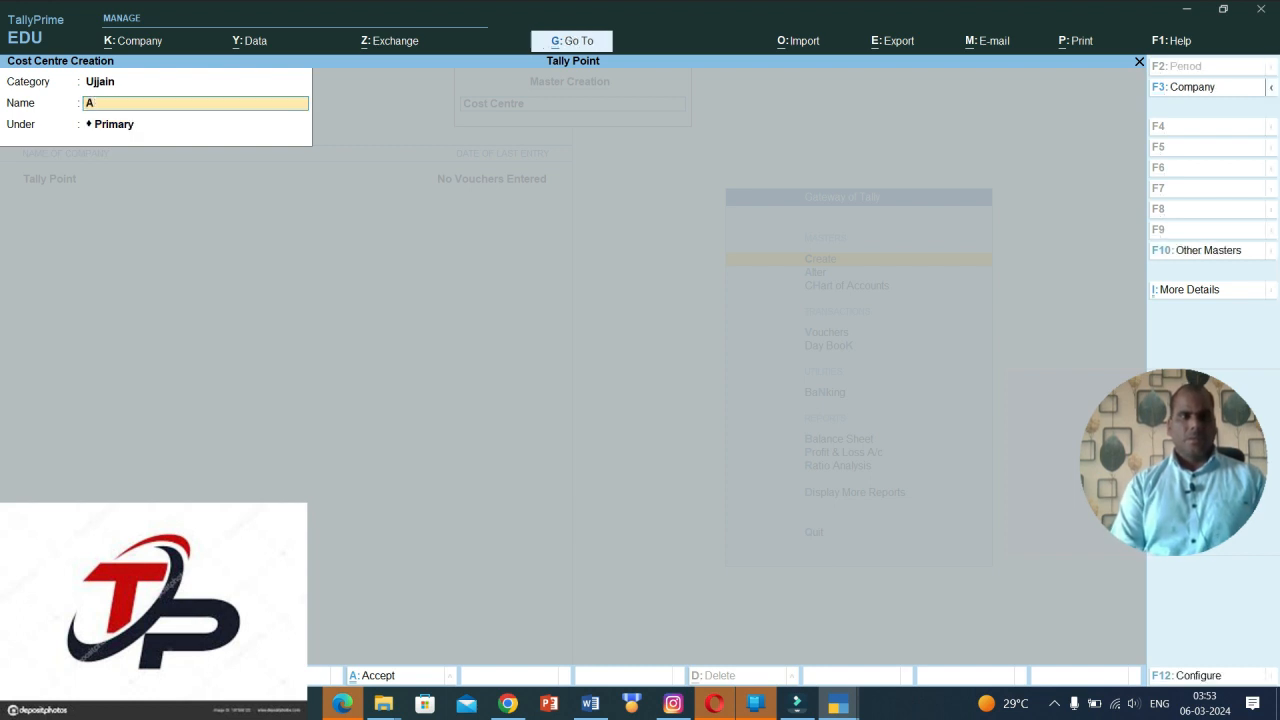
type("nkit")
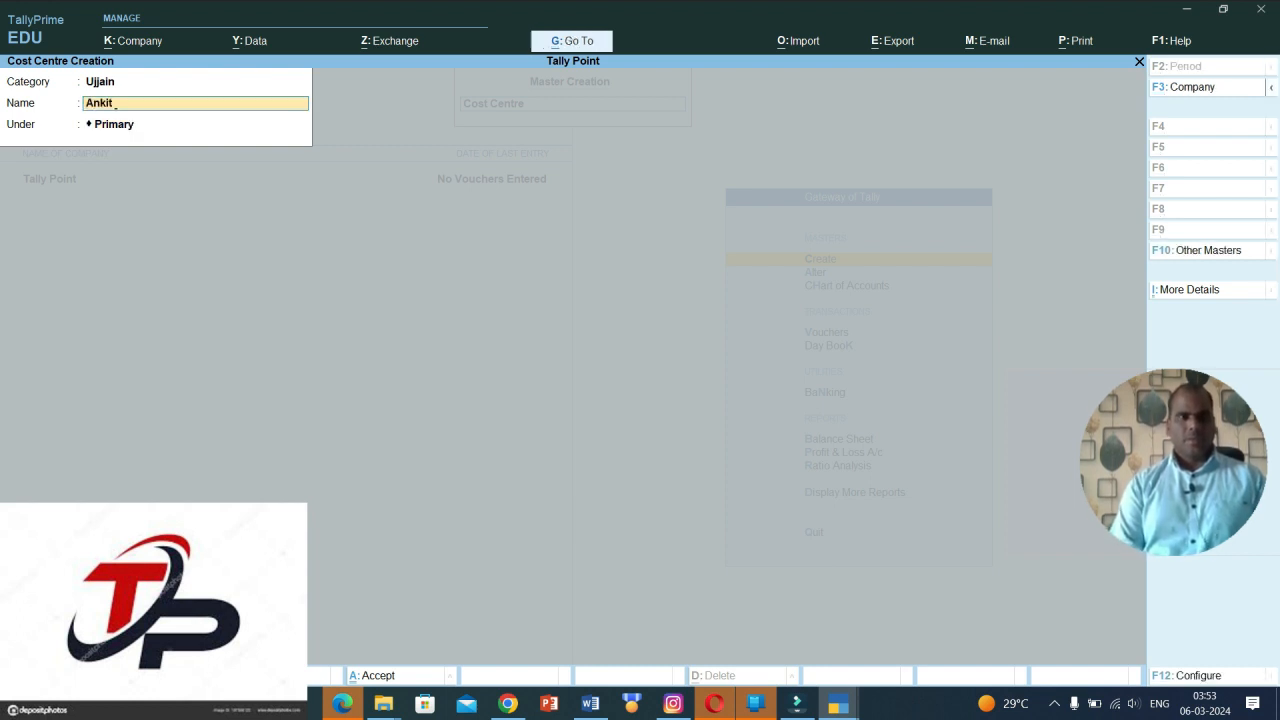
type(" Sharma")
key("Return")
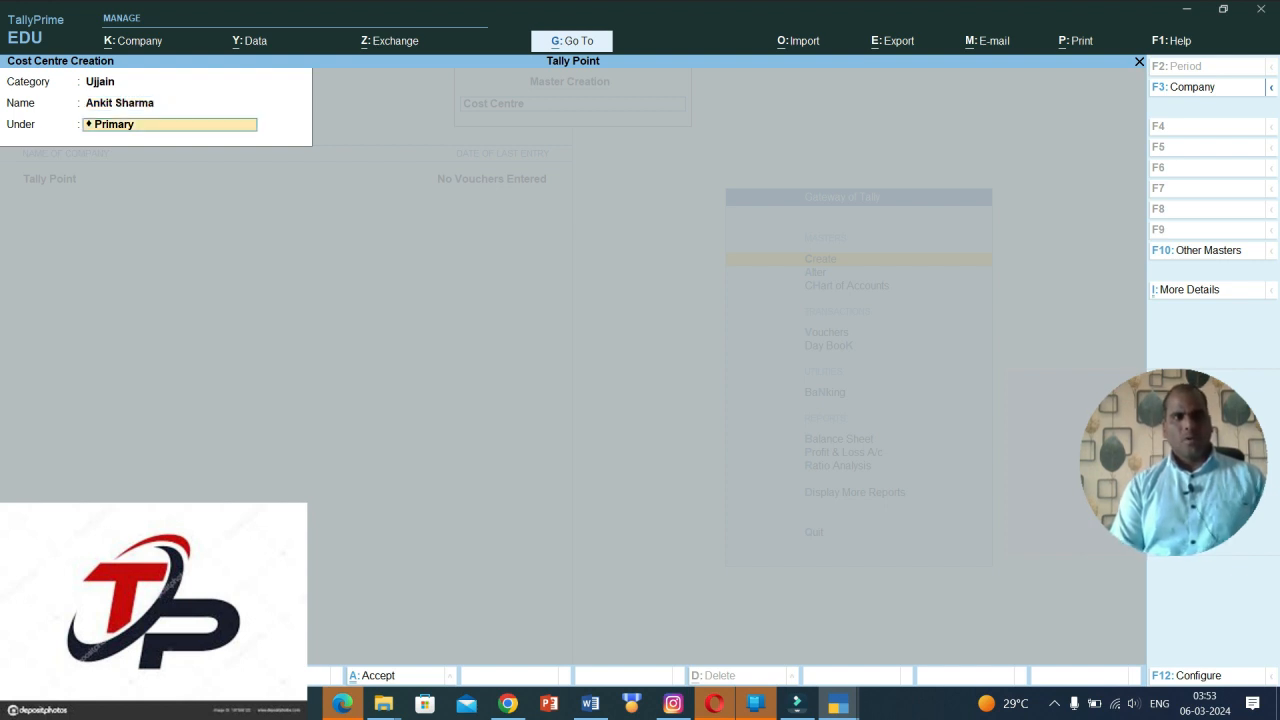
key("Return")
- Create a third cost centre in the Ujjain category under Primary with another person's full name, and leave cost centre creation
type("Anil Nayak")
key("ctrl")
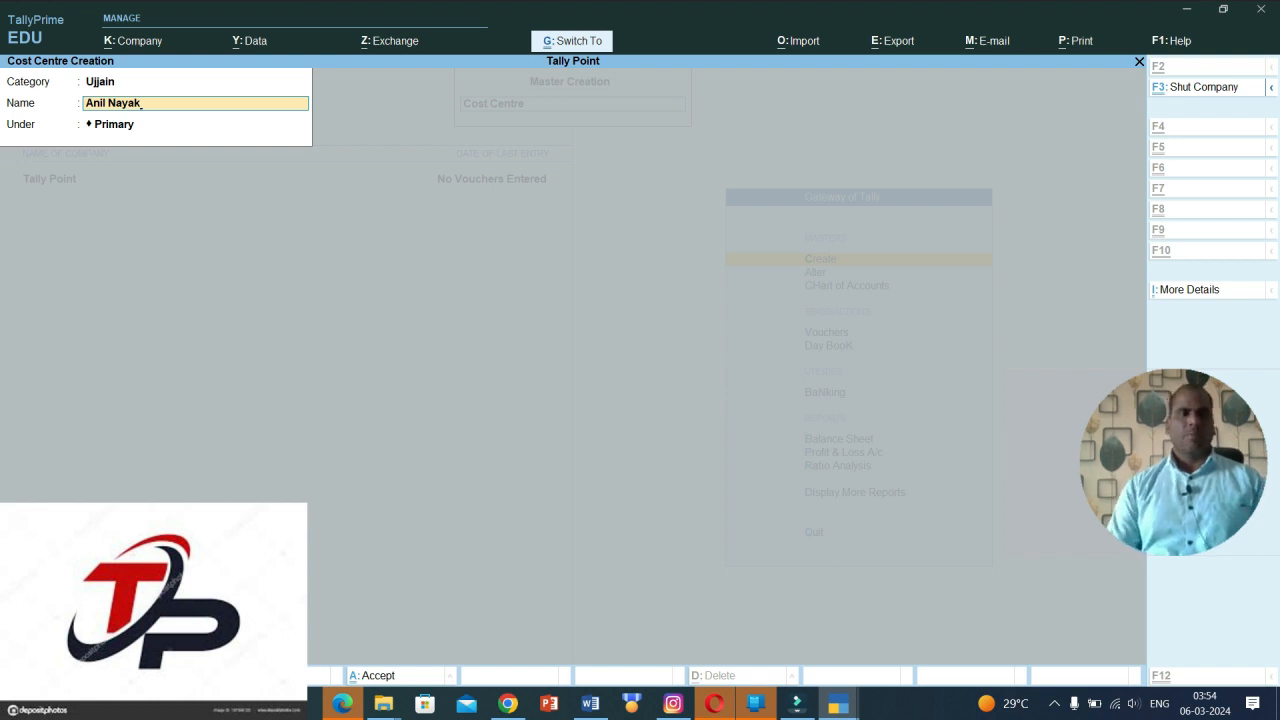
key("ctrl+a")
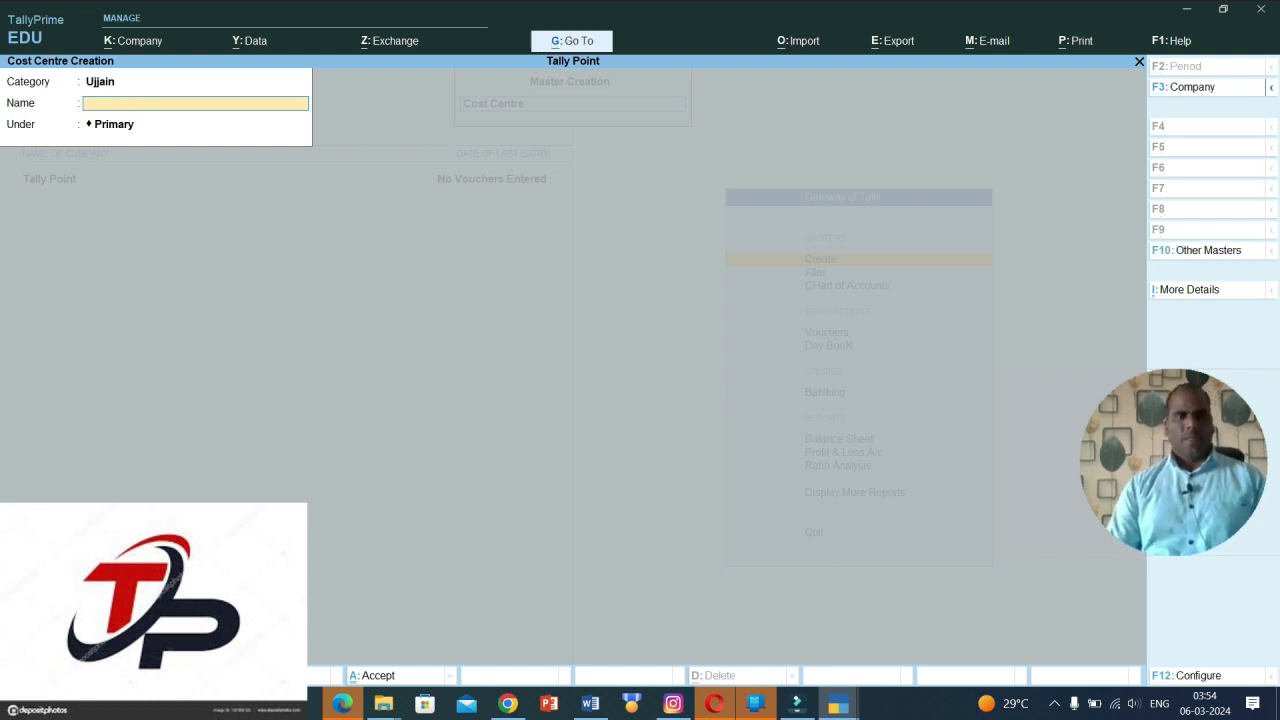
key("Escape")
key("y")
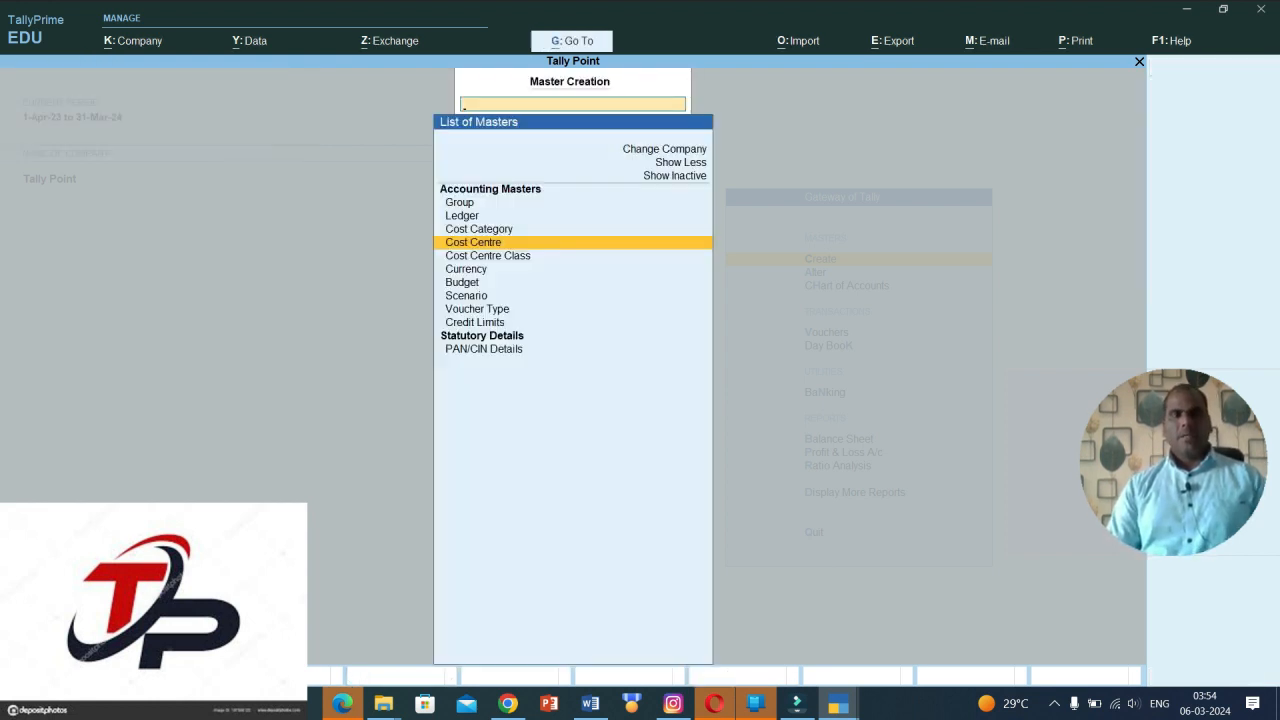
key("Up")
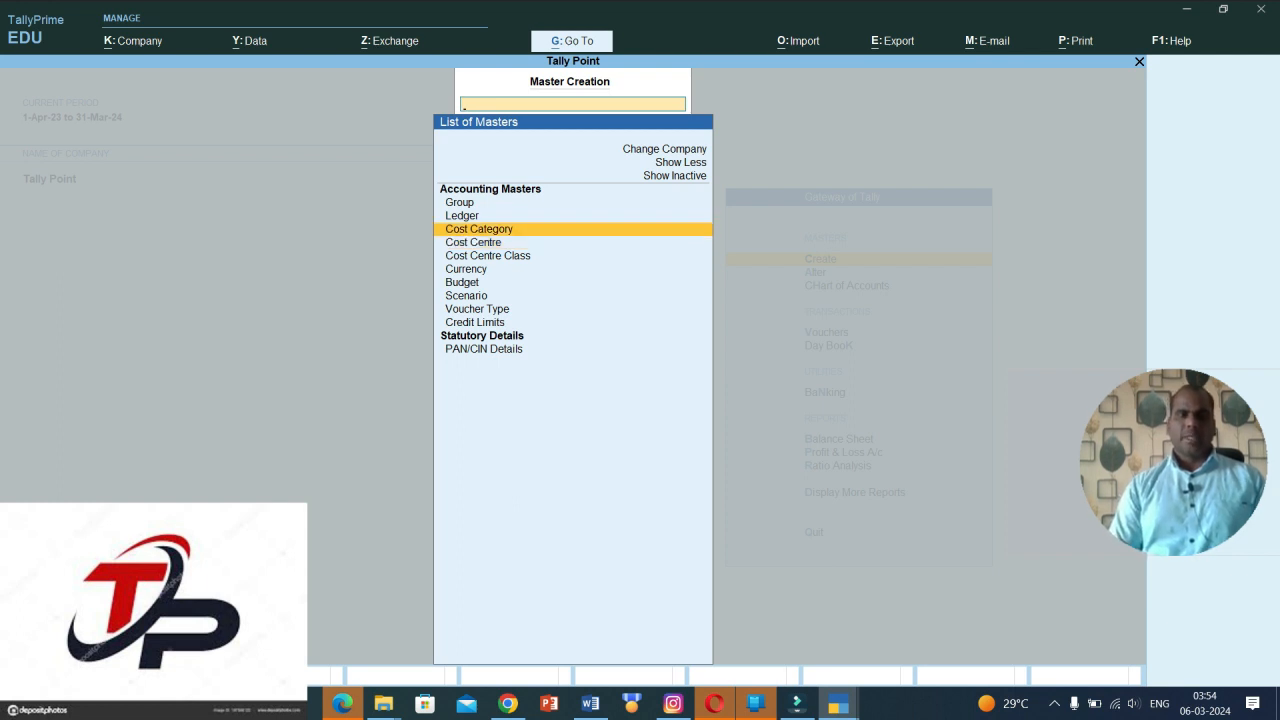
key("Down")
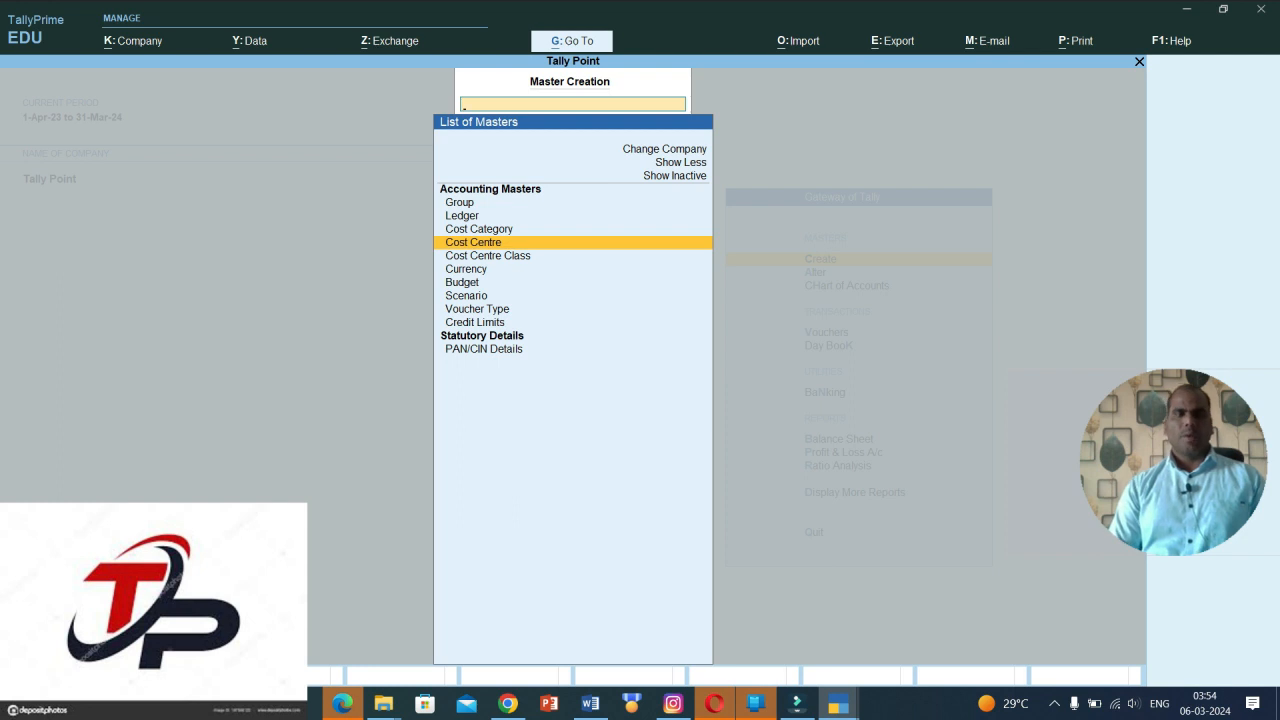
key("Escape")
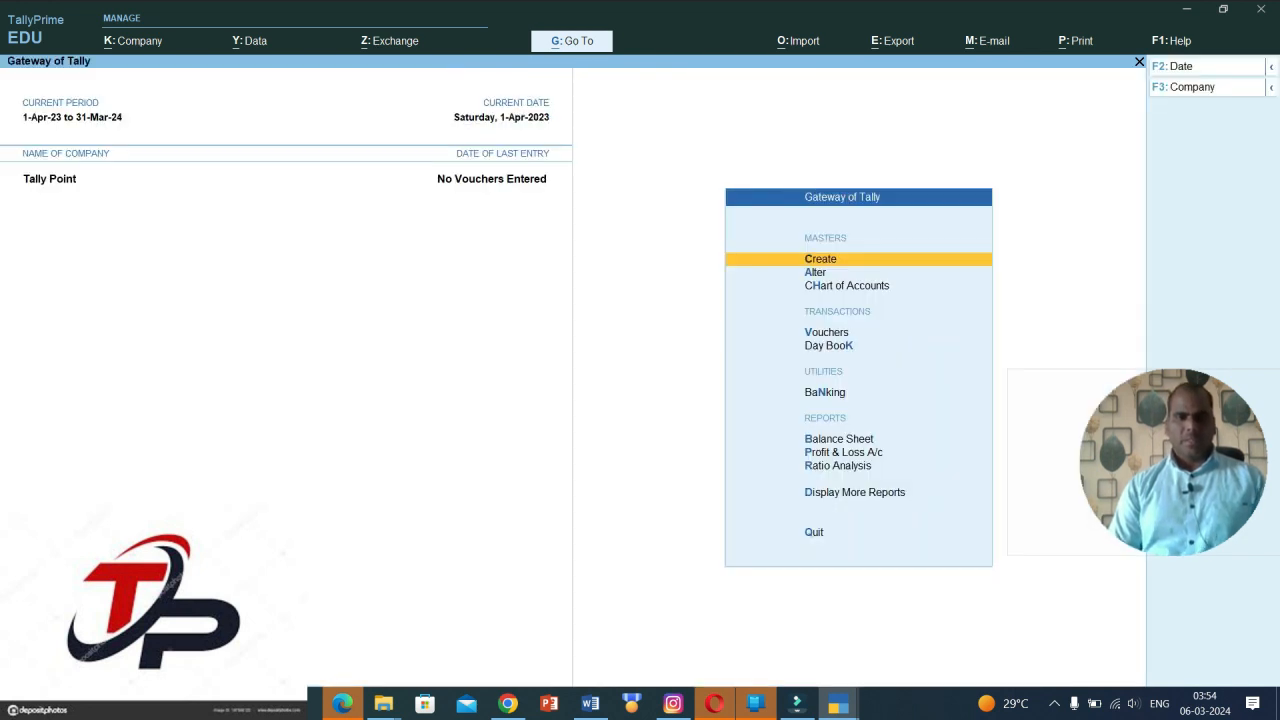
- Start a new ledger named Sales under the Sales Accounts group
key("Return")
key("Down")
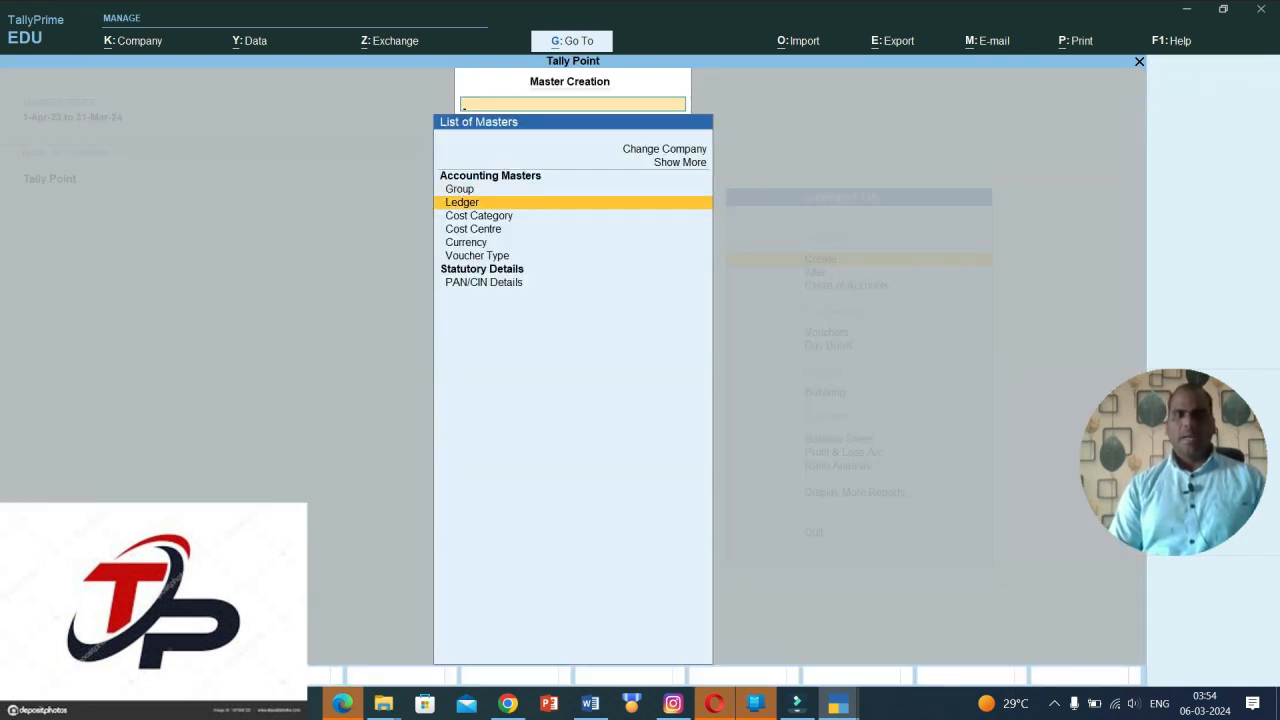
key("Return")
type("Sal")
key("Return")
type("sa")
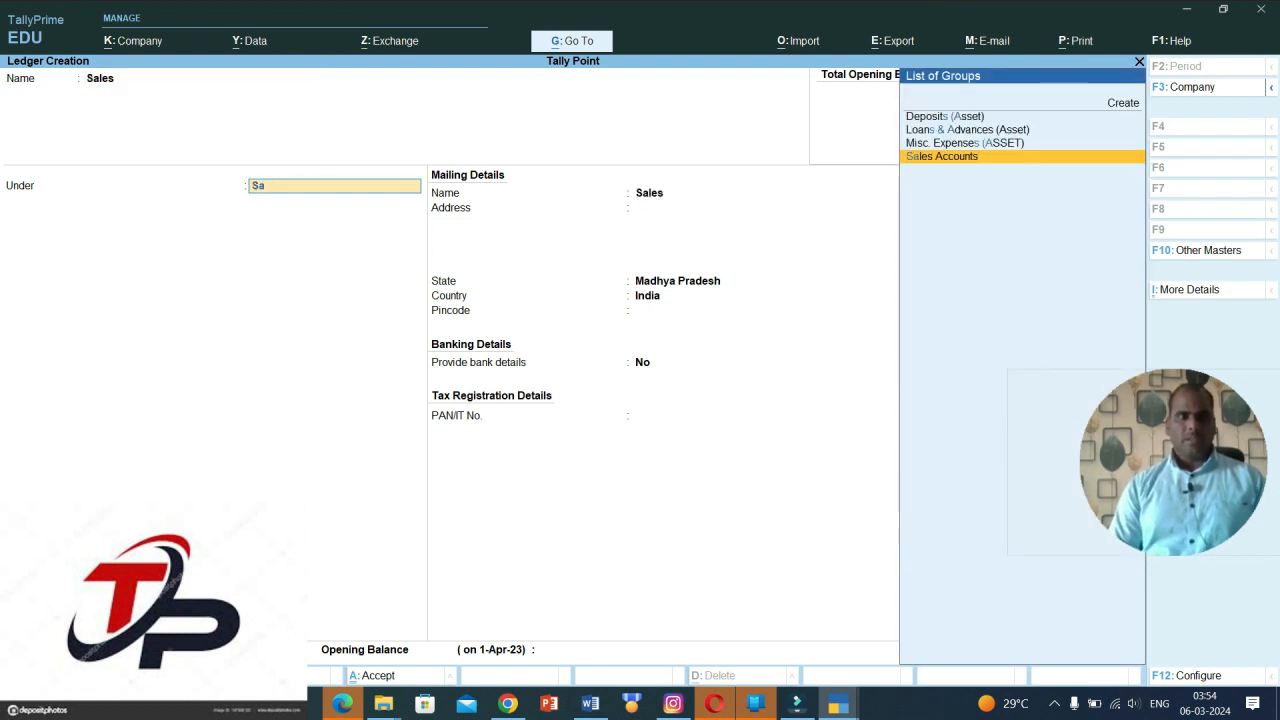
key("Return")
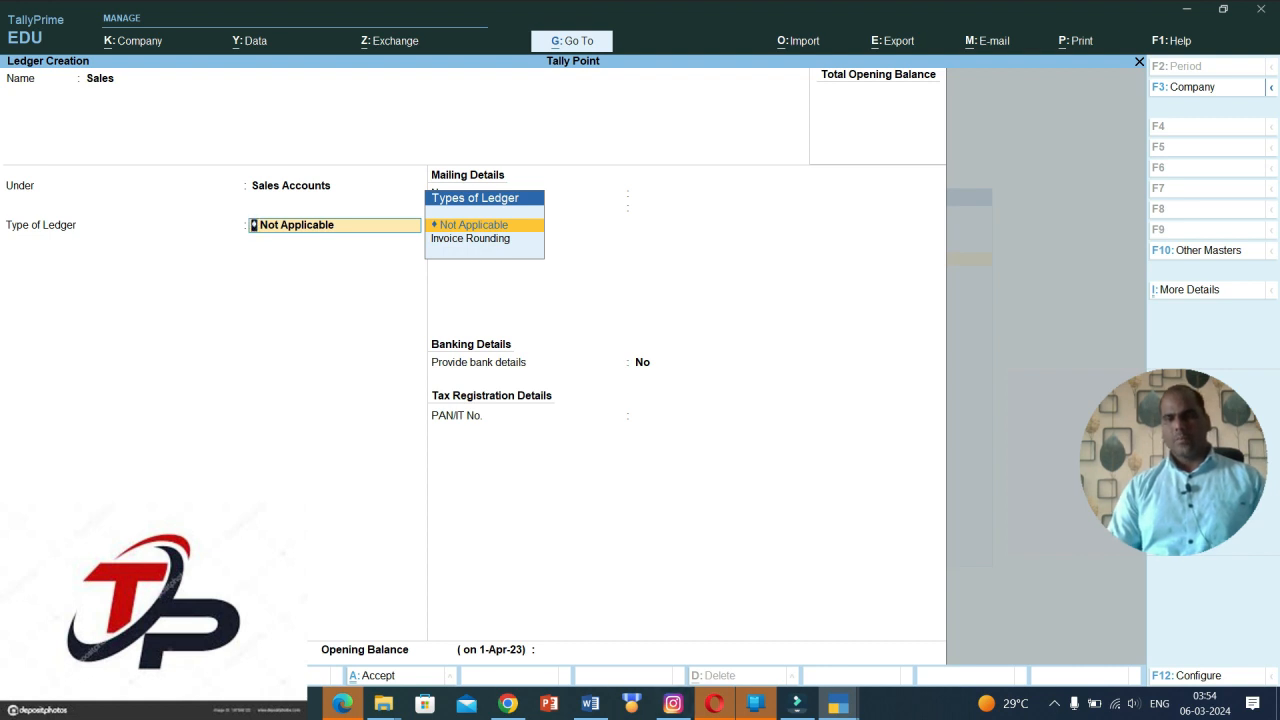
- Configure ledger creation to show more configurations and set Apply Cost Centres for Ledgers to Yes
key("F12")
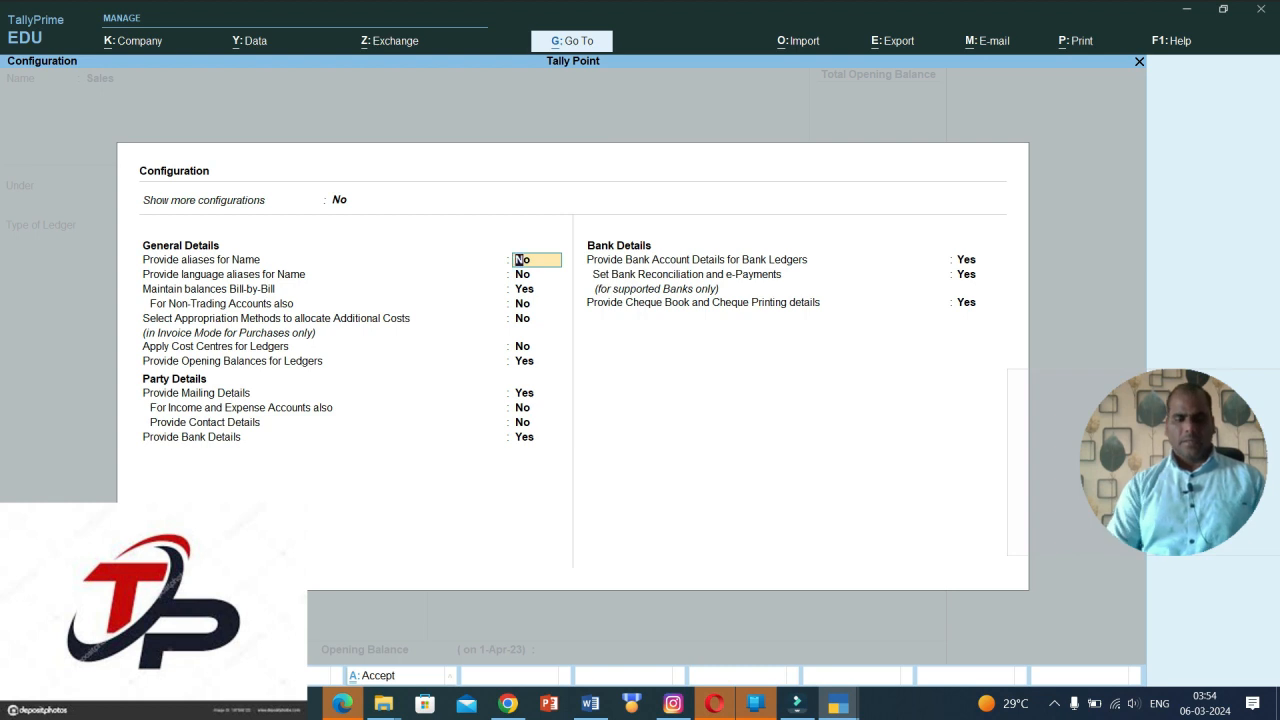
key("Up")
type("y")
key("Return")
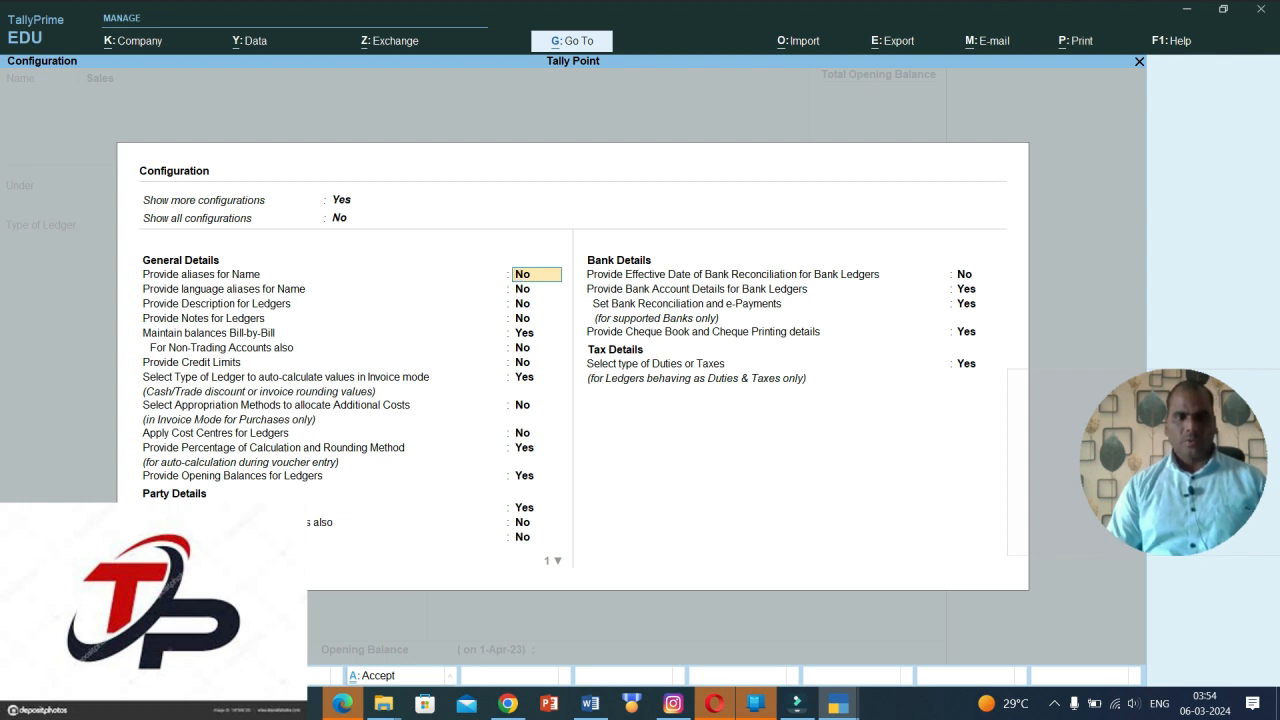
key("Down")
key("Down")
key("Down")
key("Down")
key("Down")
key("Down")
key("Down")
key("Down")
key("Down")
type("y")
key("Return")
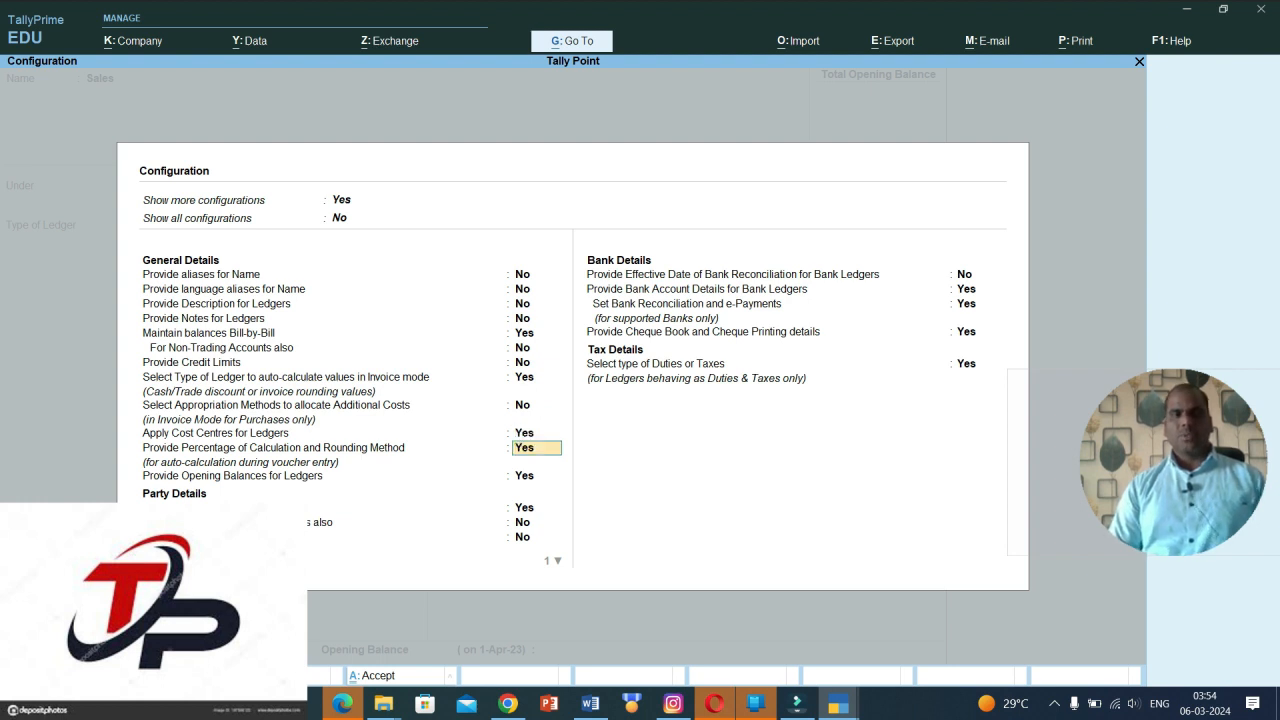
key("ctrl+a")
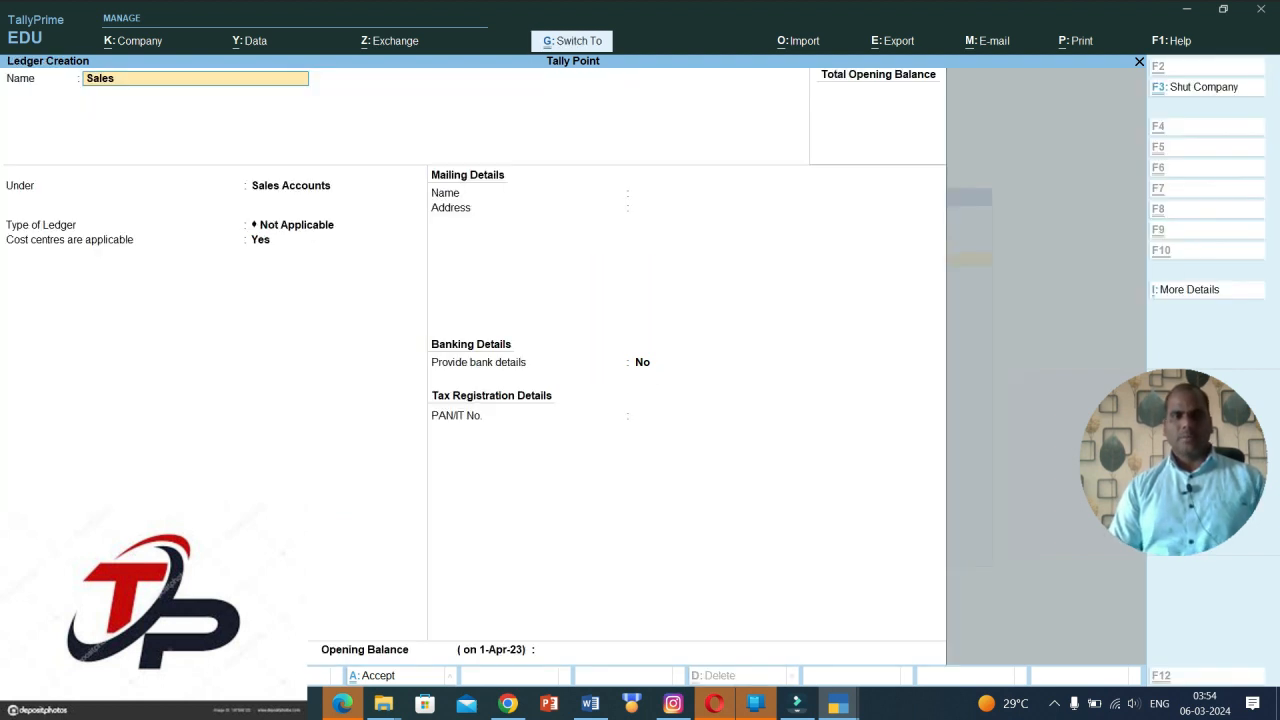
- Save the Sales ledger with cost centres applicable and no bank details, and return to the Gateway of Tally
key("Return")
key("Return")
key("Return")
key("Return")
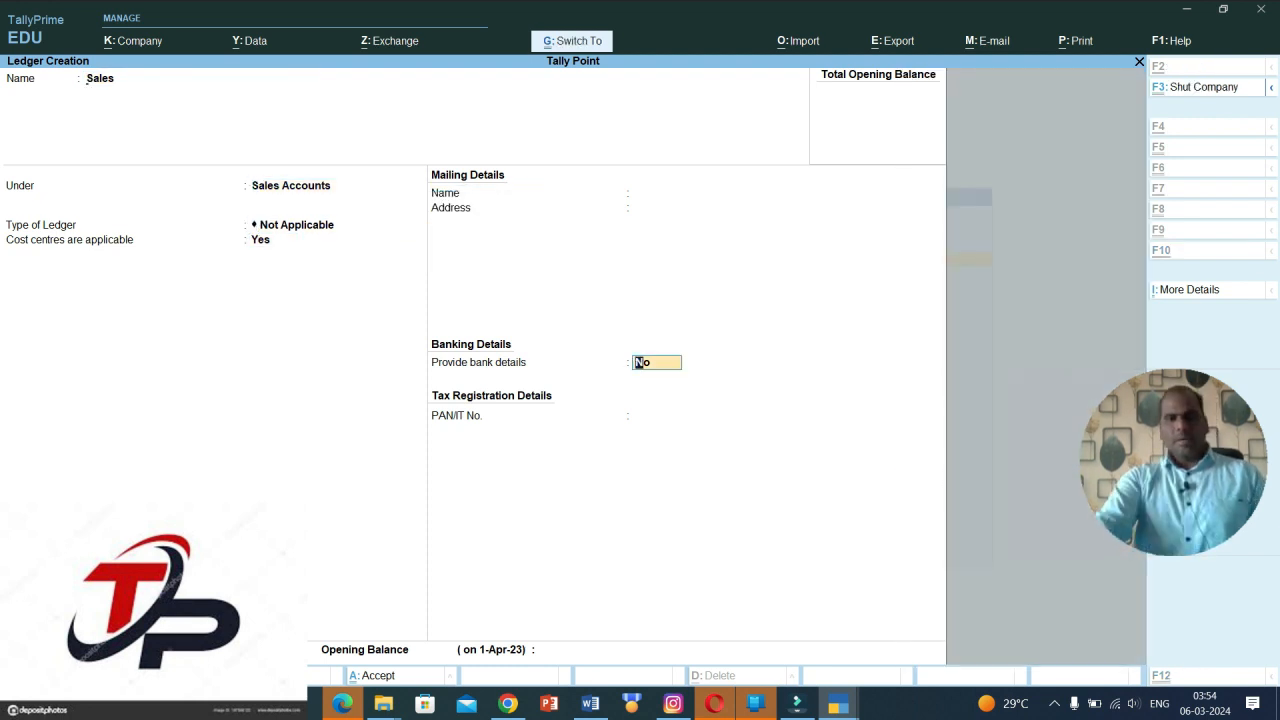
key("Return")
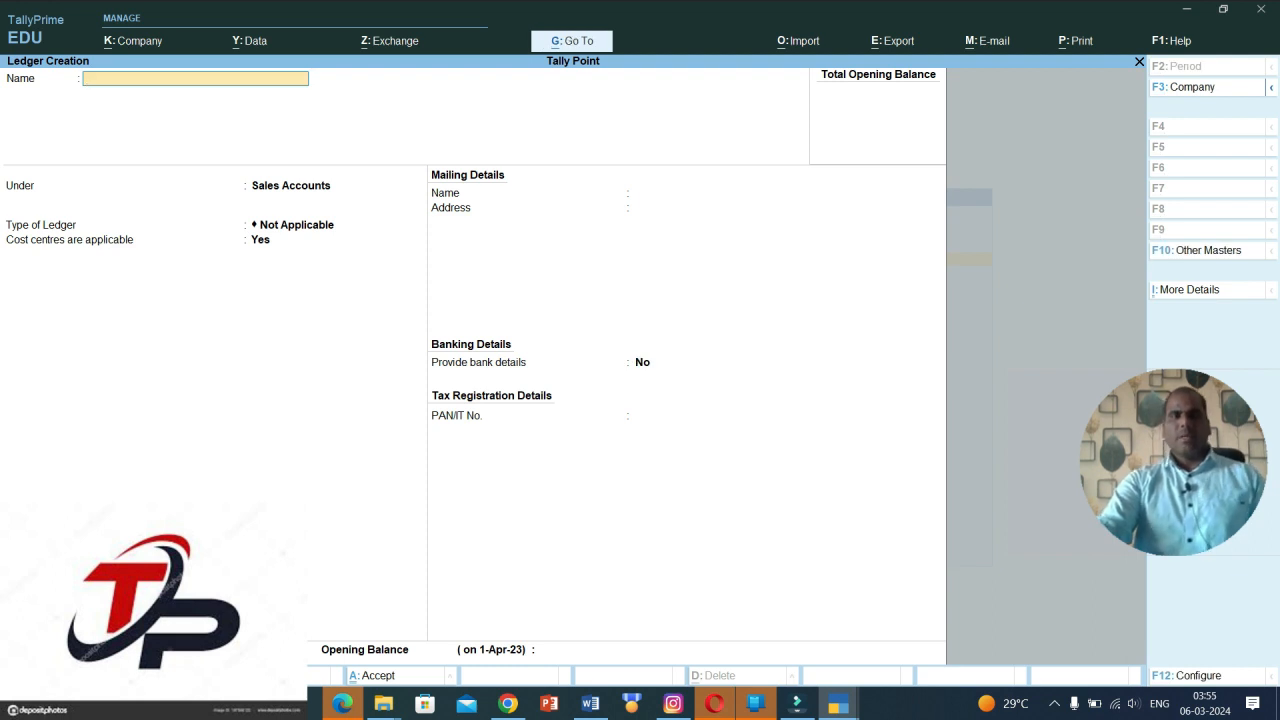
key("Escape")
key("Escape")
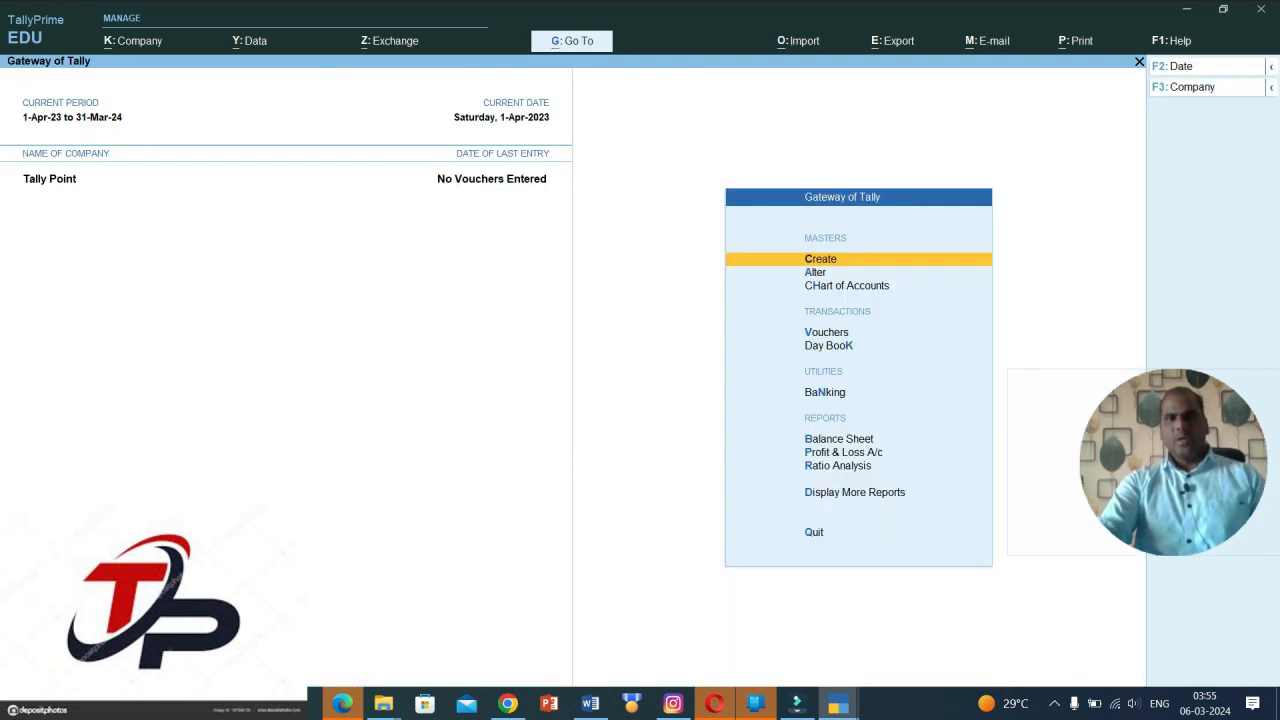
- Open a new Sales voucher and change its entry mode to As Voucher
key("Down")
key("Down")
key("Down")
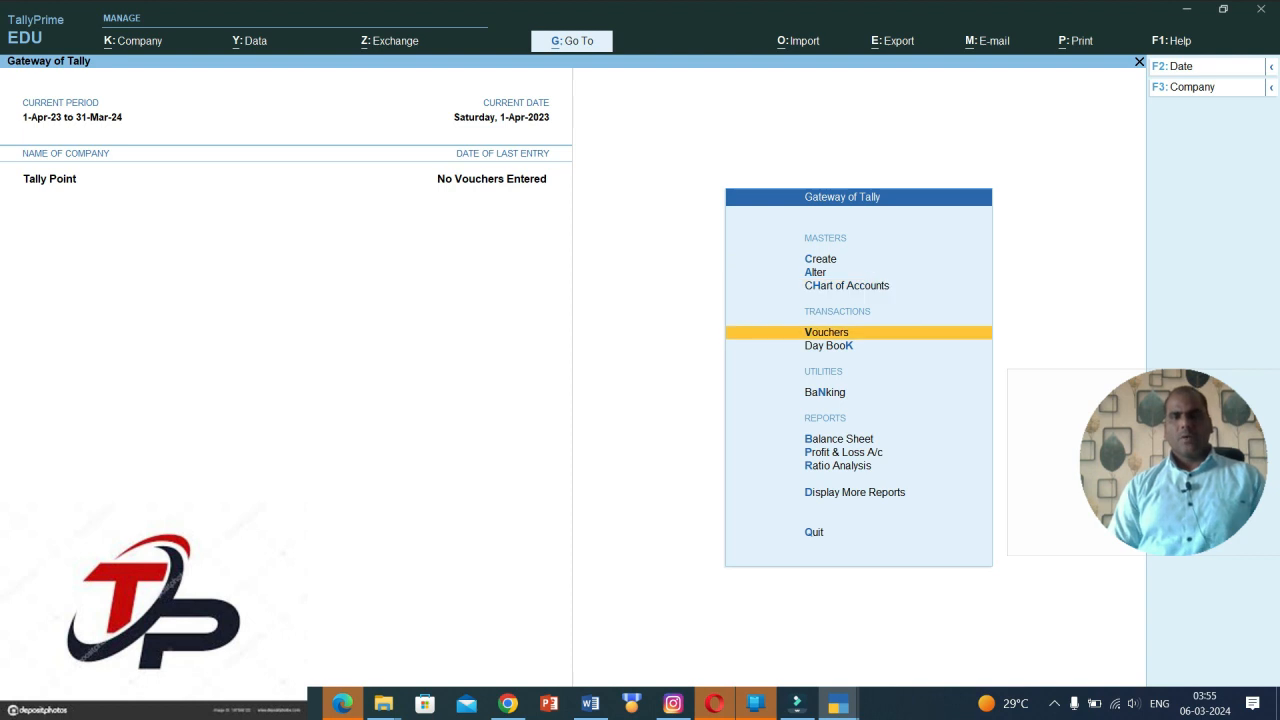
key("Return")
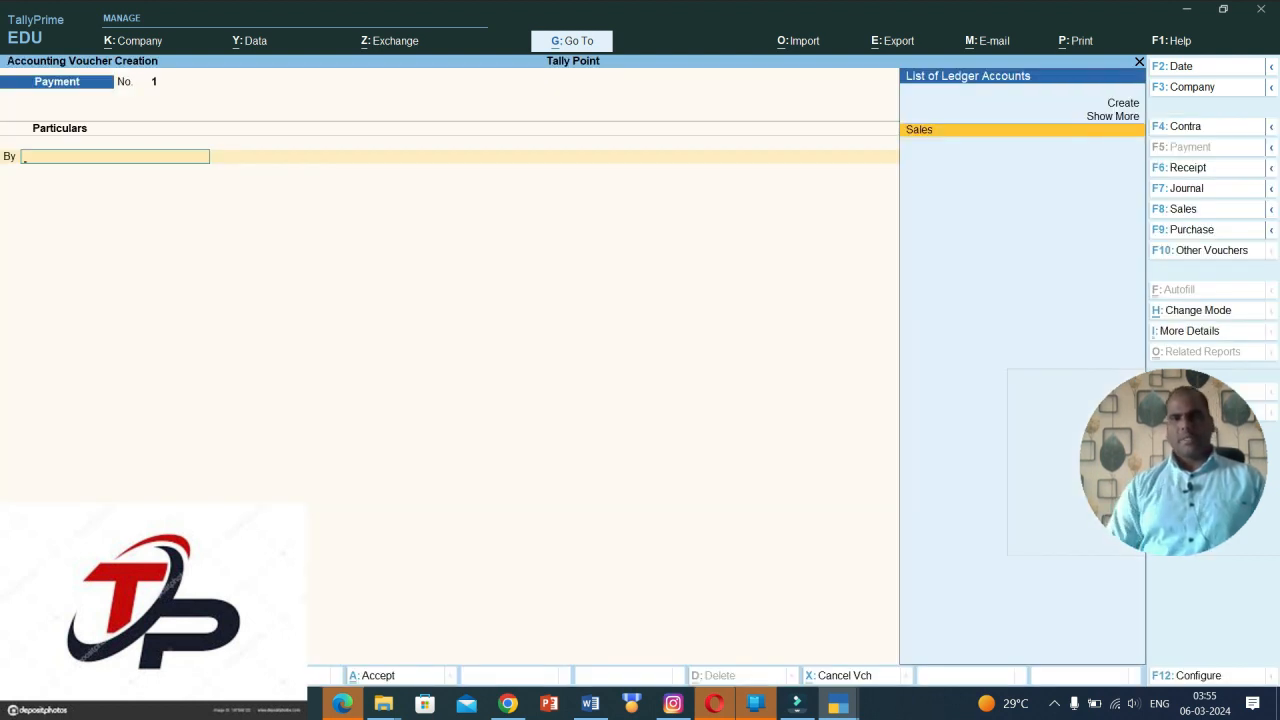
key("F8")
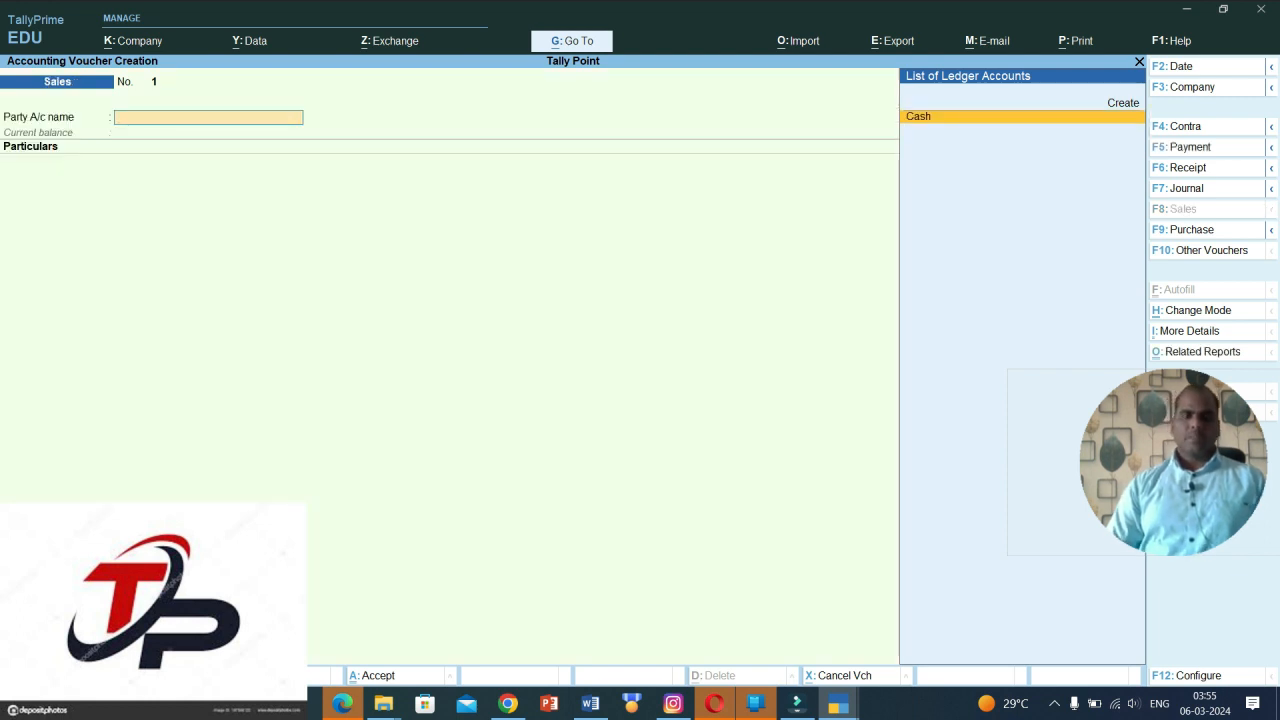
key("ctrl+h")
key("Down")
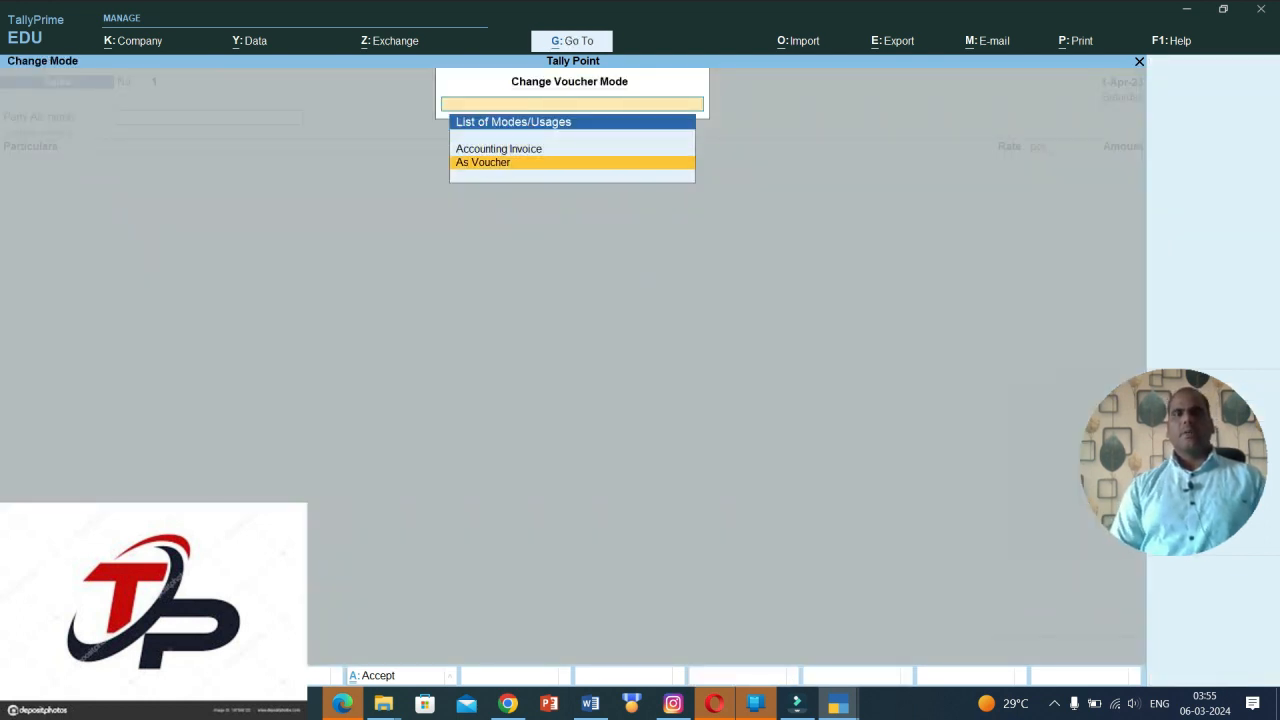
key("Return")
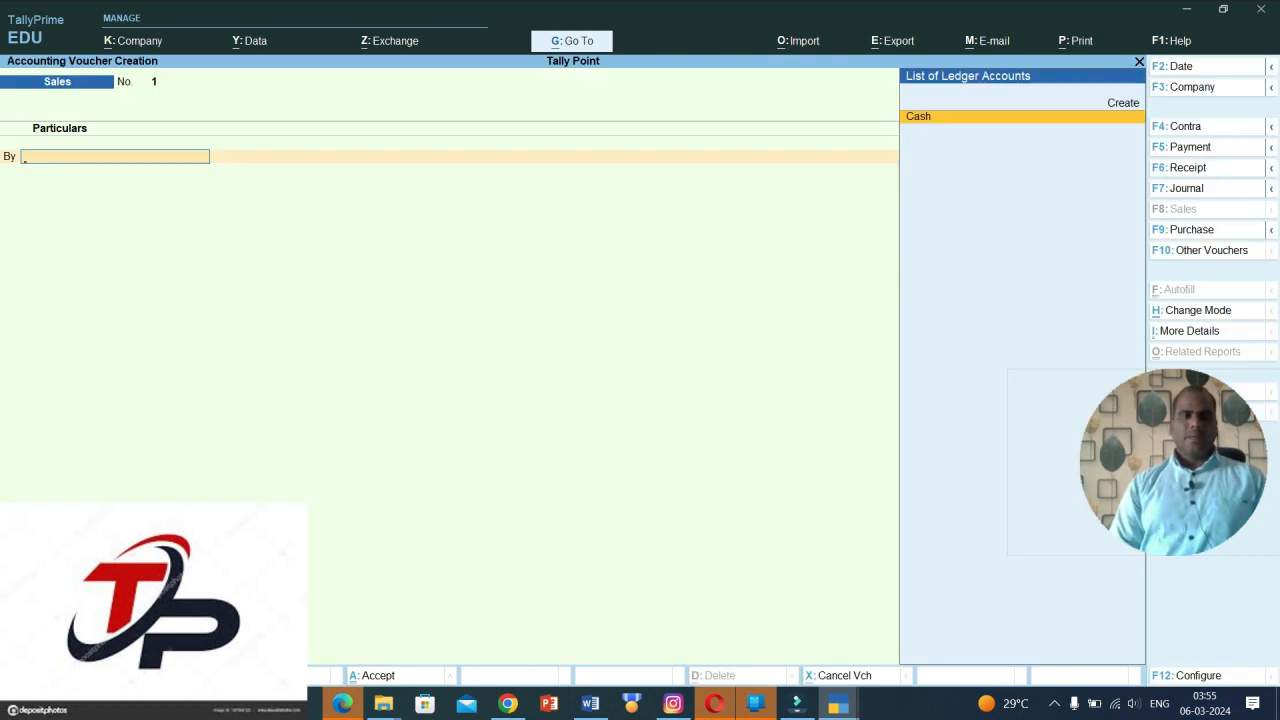
- Debit Cash with 1,50,000 and credit Sales with the same amount in sales voucher 1
key("Return")
type("1,50,00")
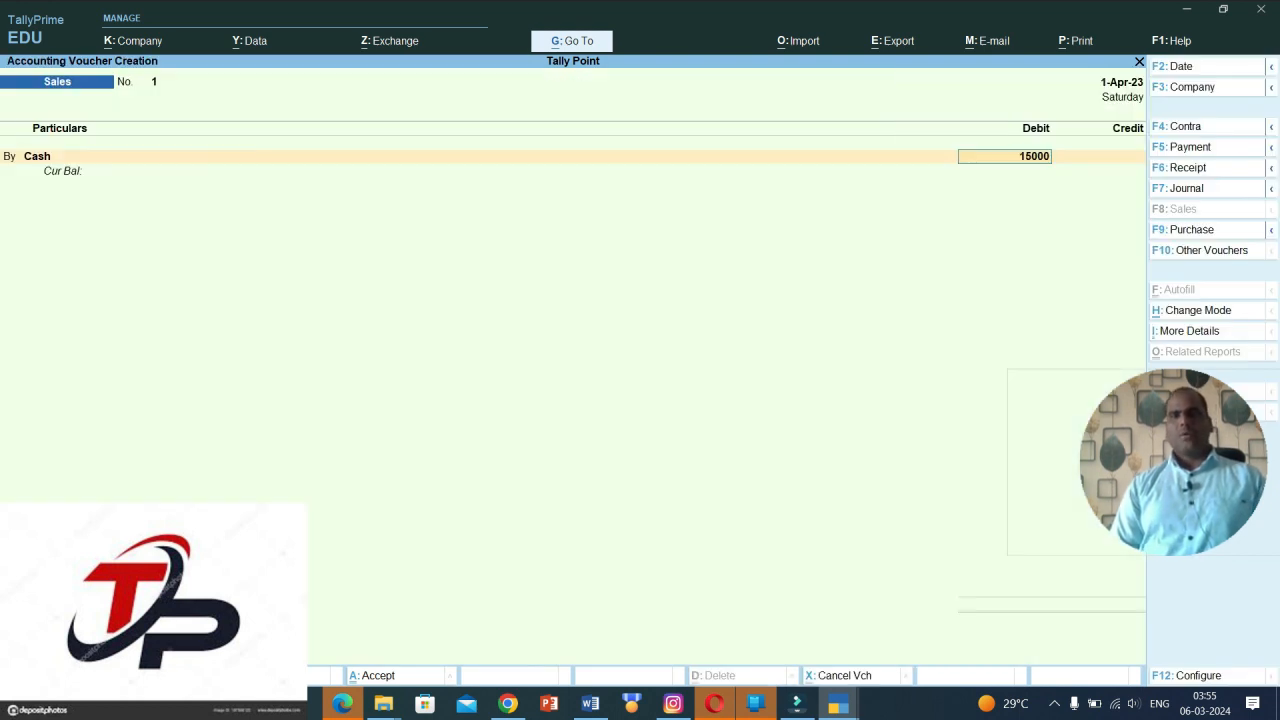
type("0")
key("Return")
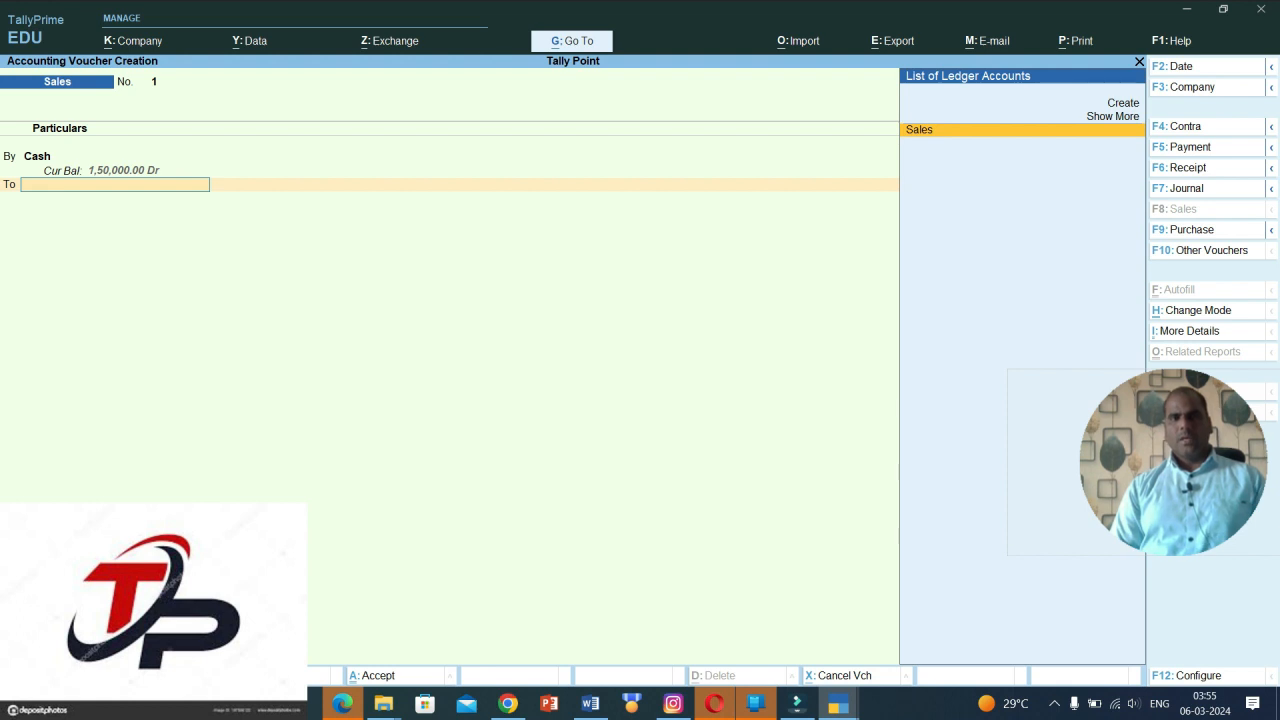
key("Return")
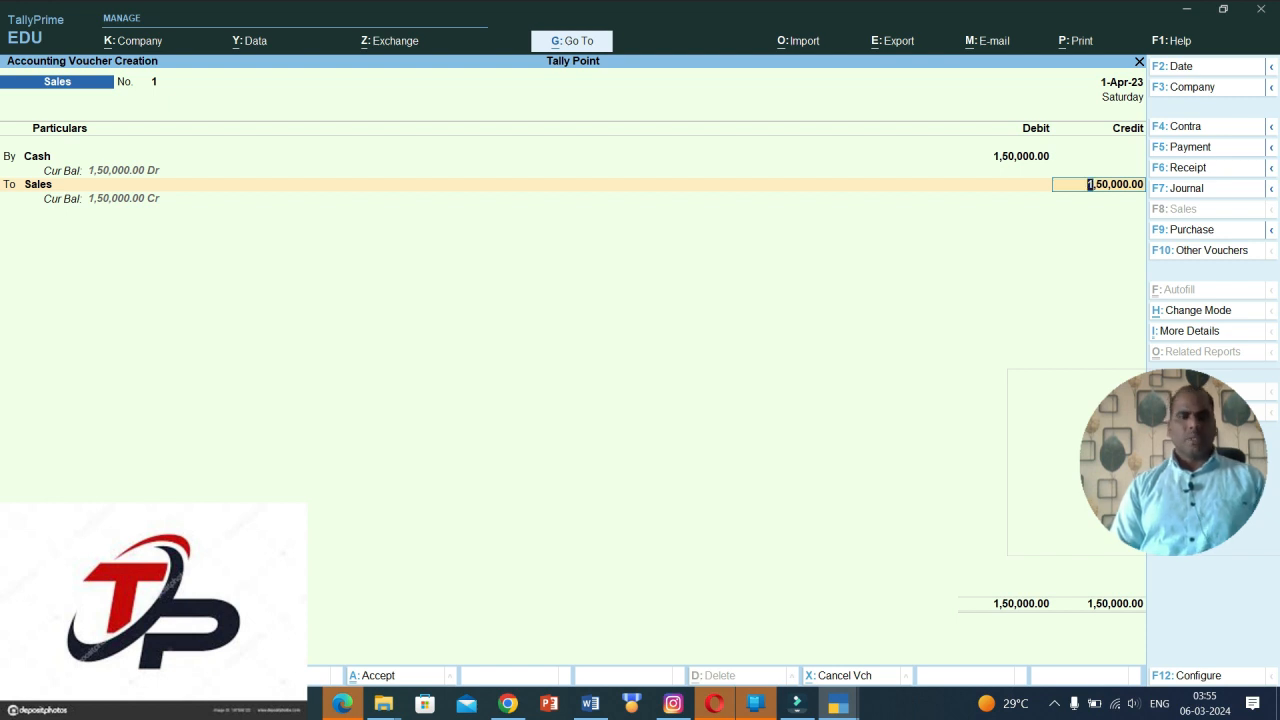
key("Return")
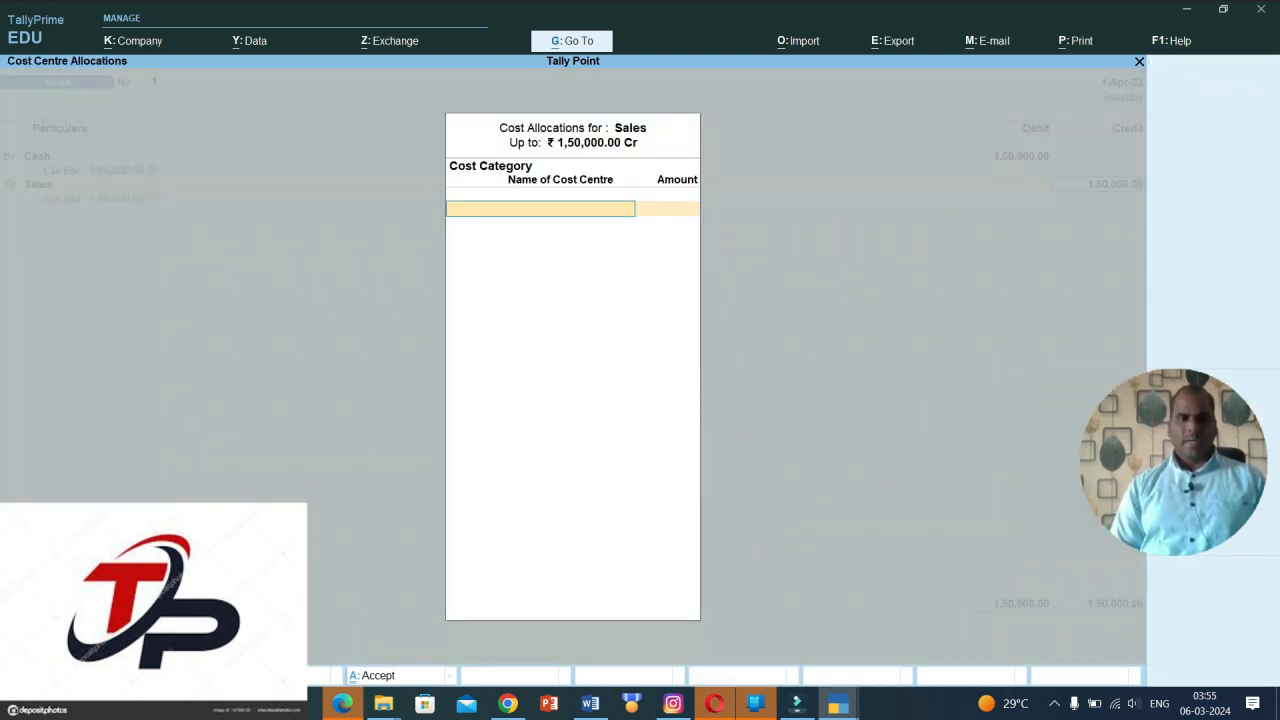
- Allocate the Sales amount under the Indore cost category, giving 50,000 to its first listed cost centre
type("in")
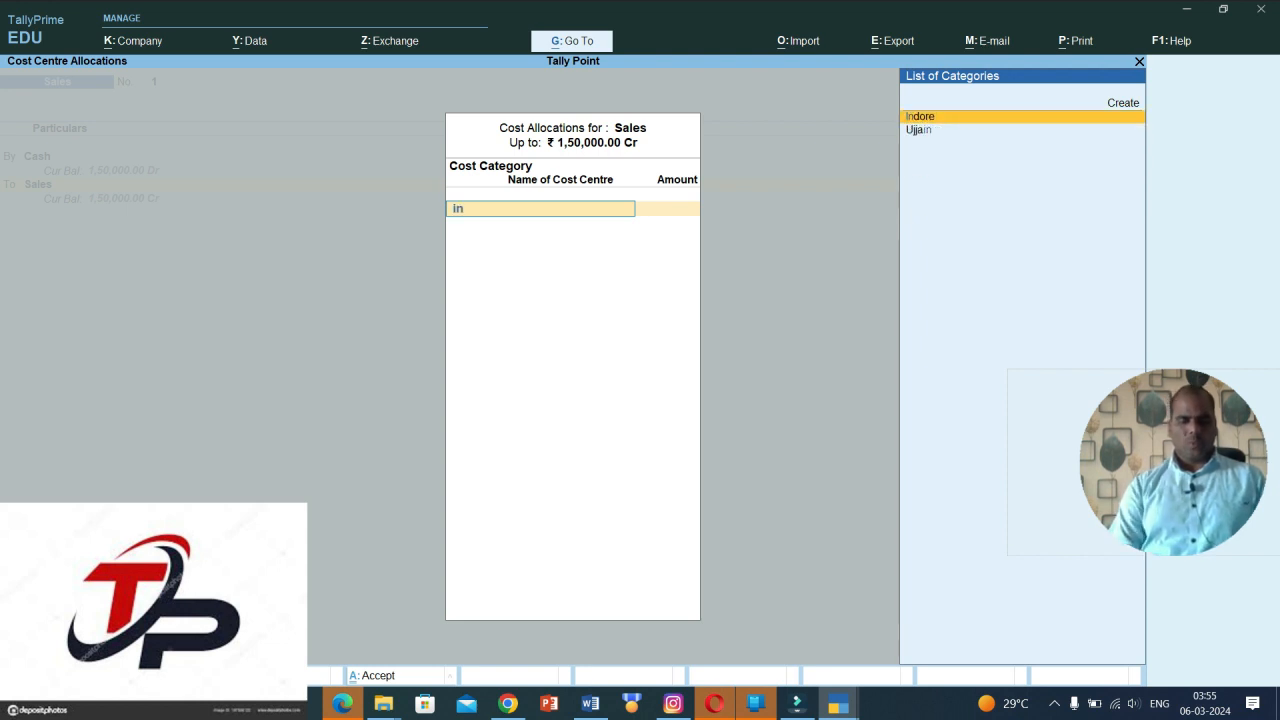
type("do")
key("Return")
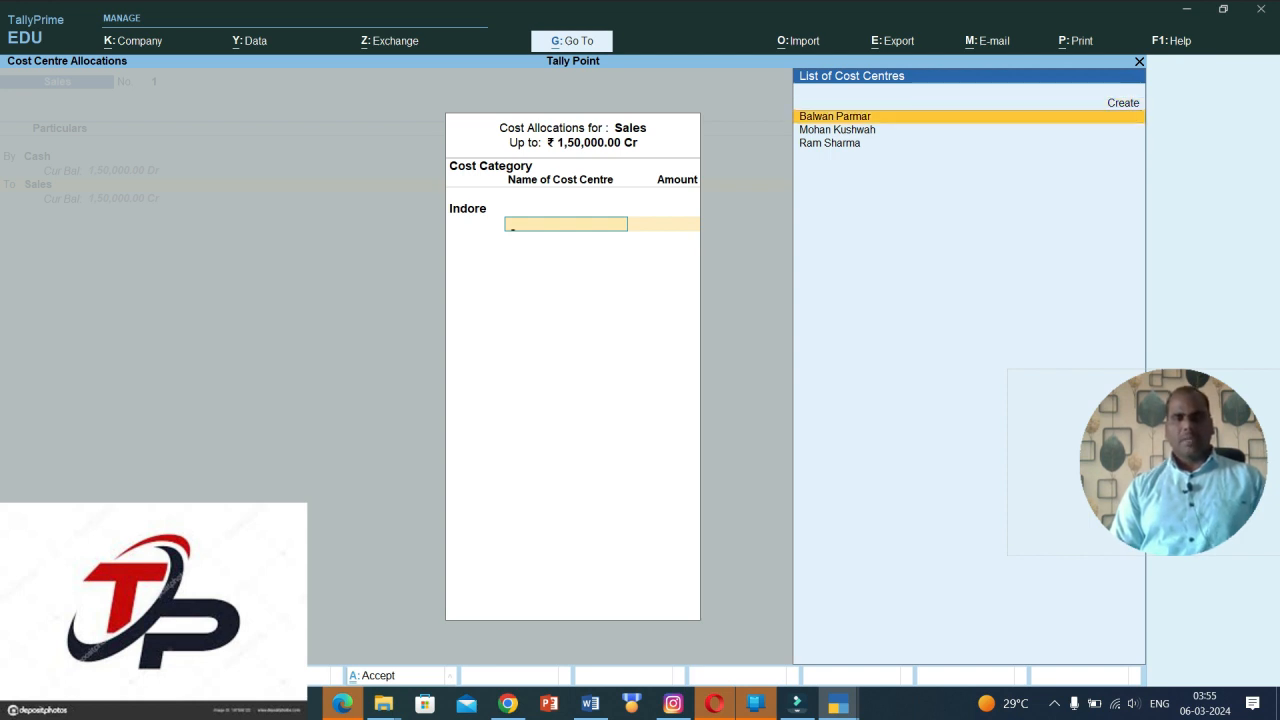
key("Return")
type("50000")
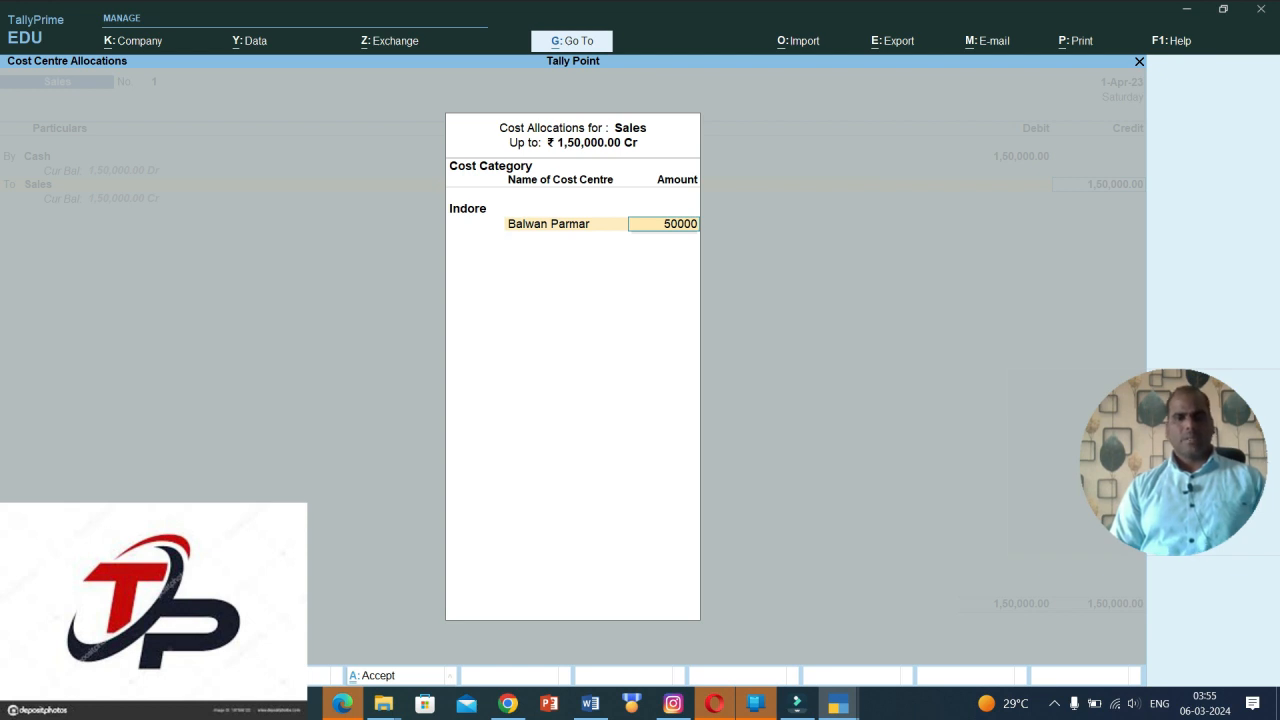
key("Return")
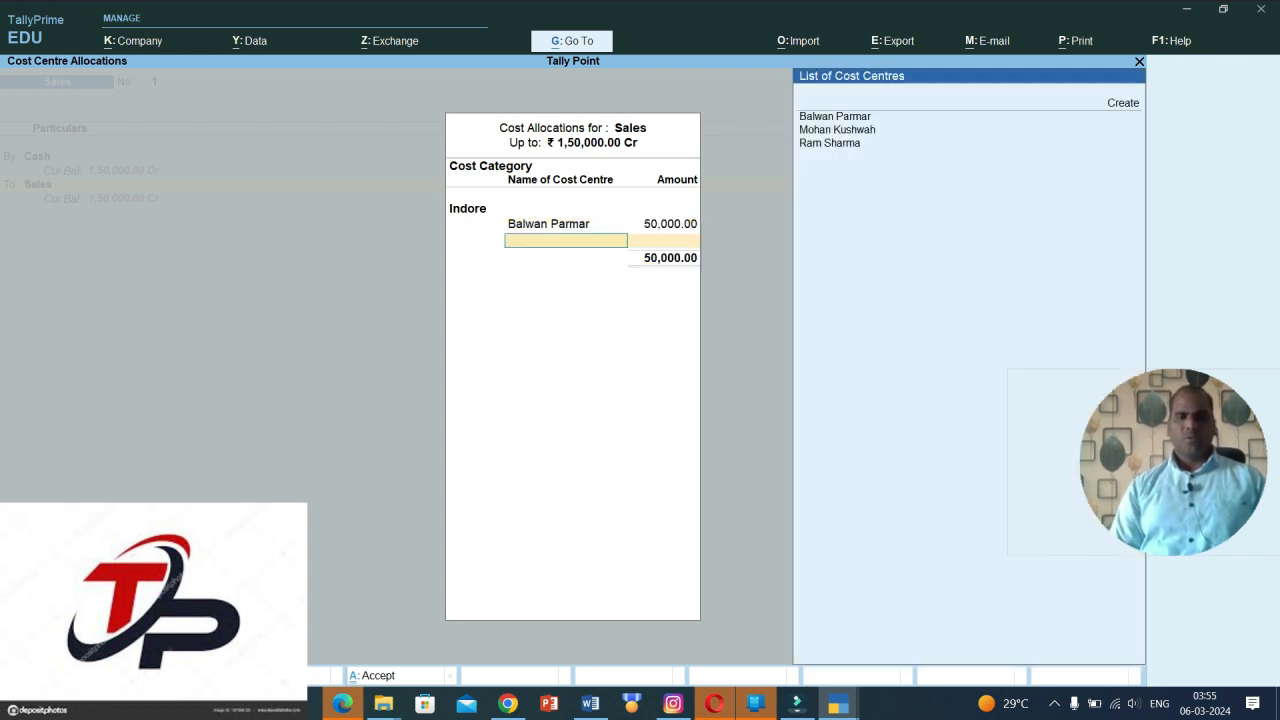
- Allocate 50,000 each to the second and third listed cost centres of the Indore category
key("Down")
key("Return")
type("50000")
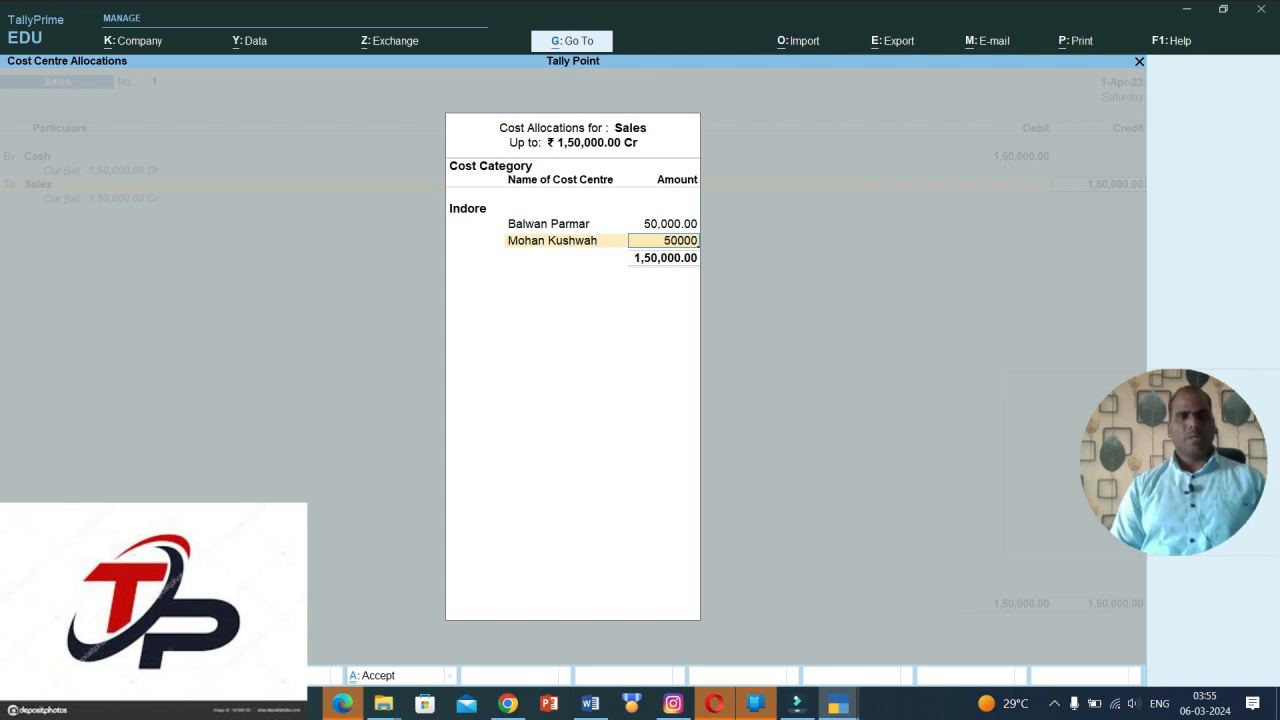
key("Return")
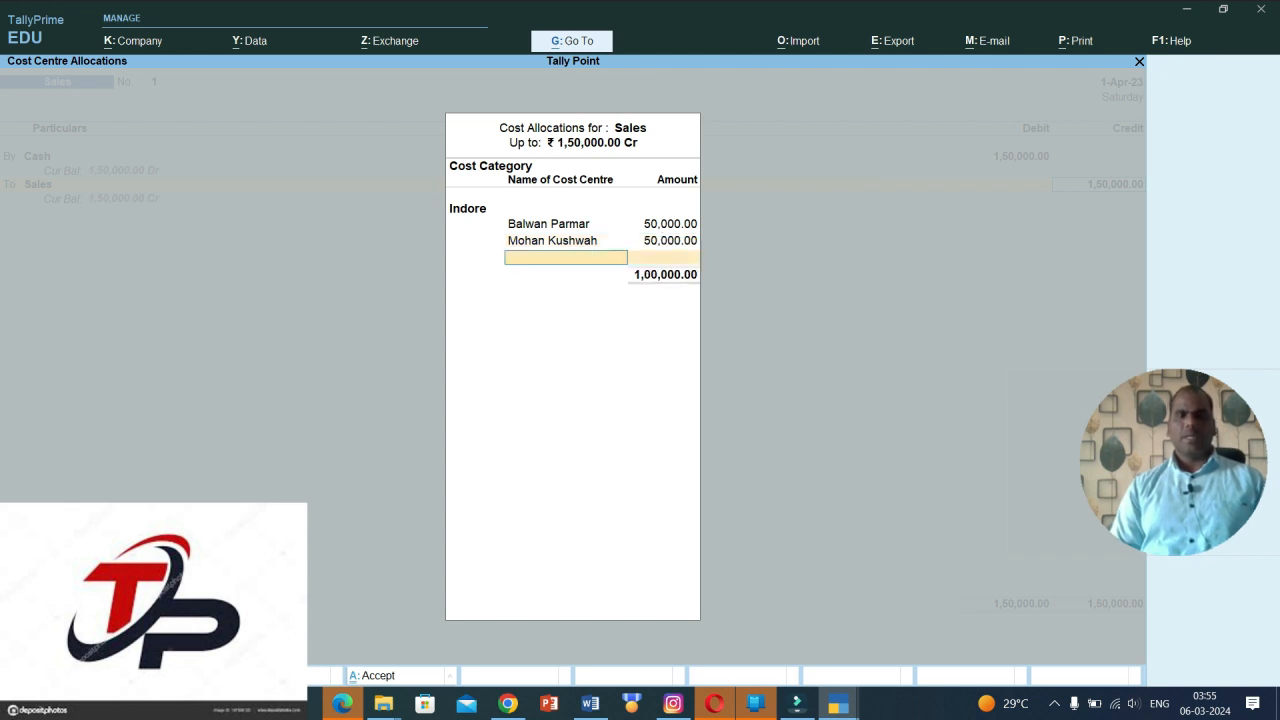
key("Down")
key("Down")
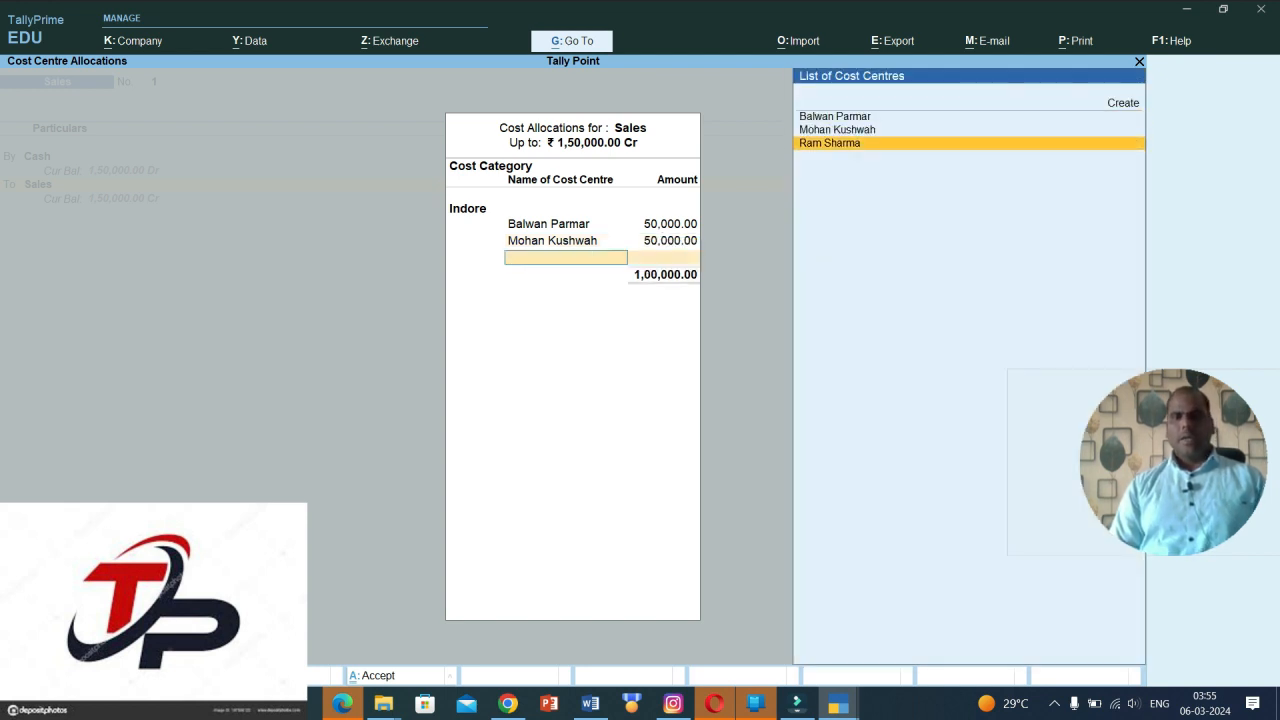
key("Return")
key("Return")
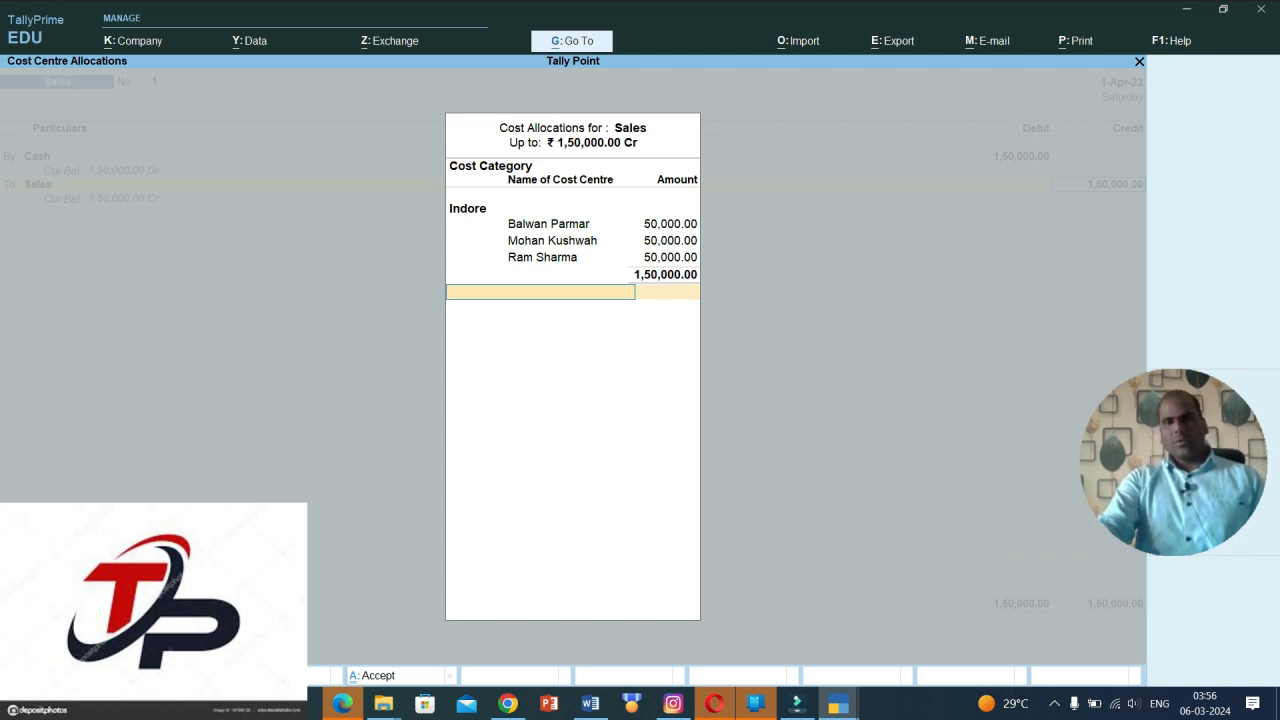
- Accept the Indore cost centre allocations and save the sales voucher without a narration
key("ctrl")
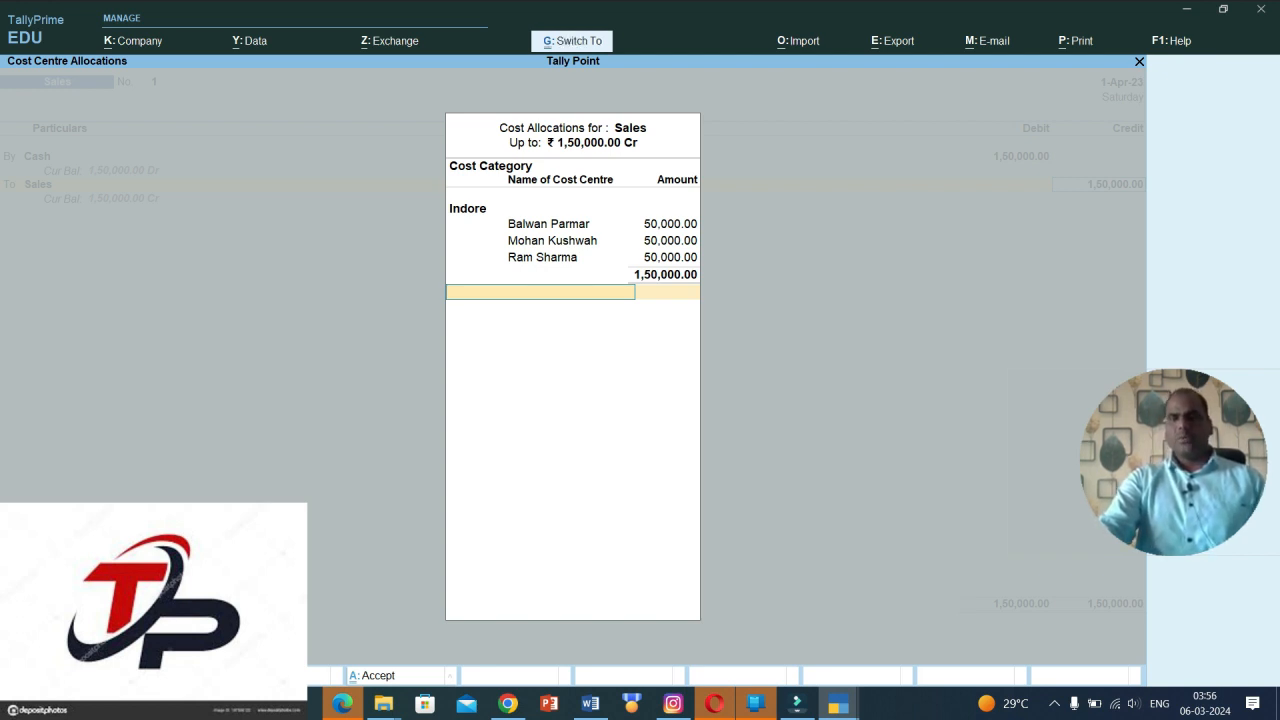
key("ctrl+a")
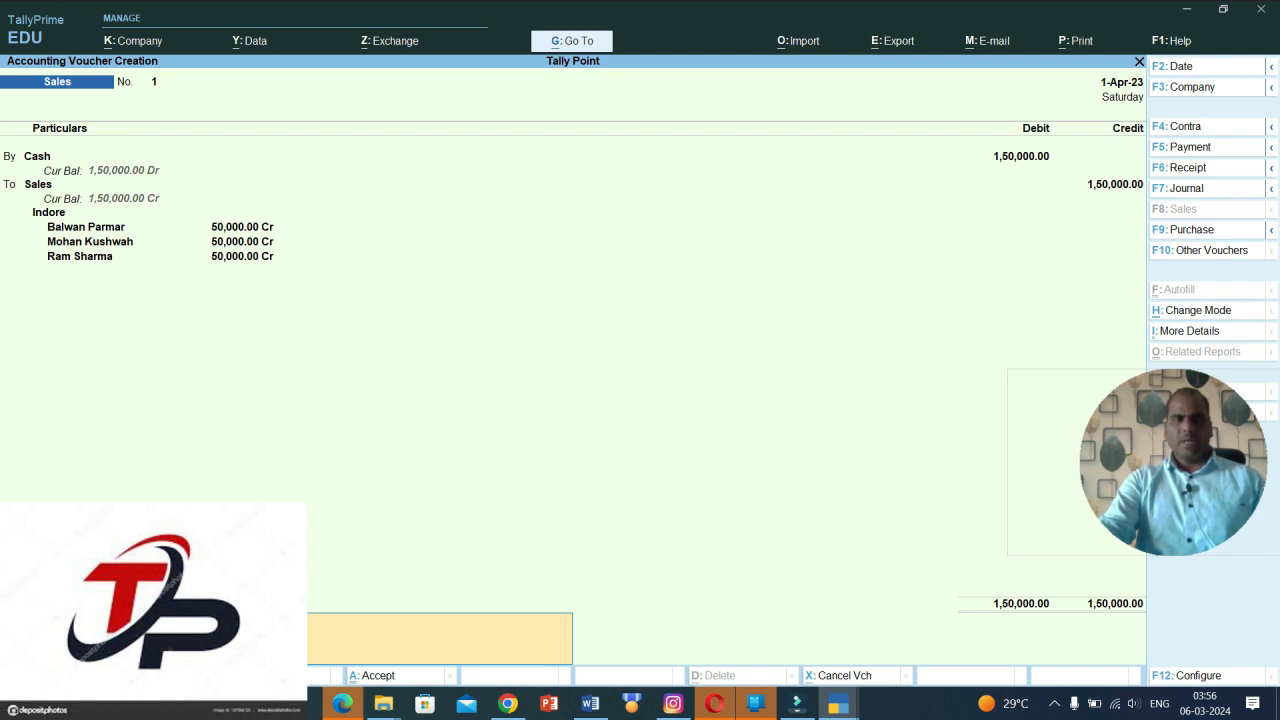
key("ctrl")
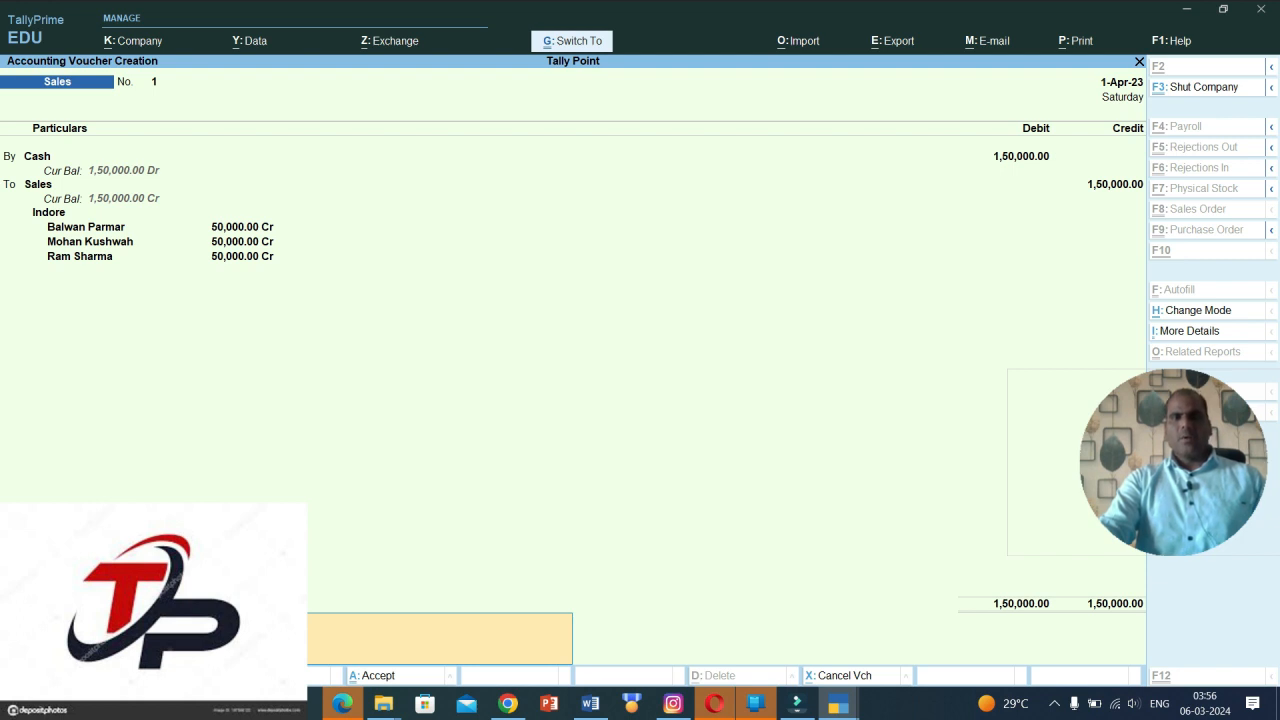
key("ctrl+a")
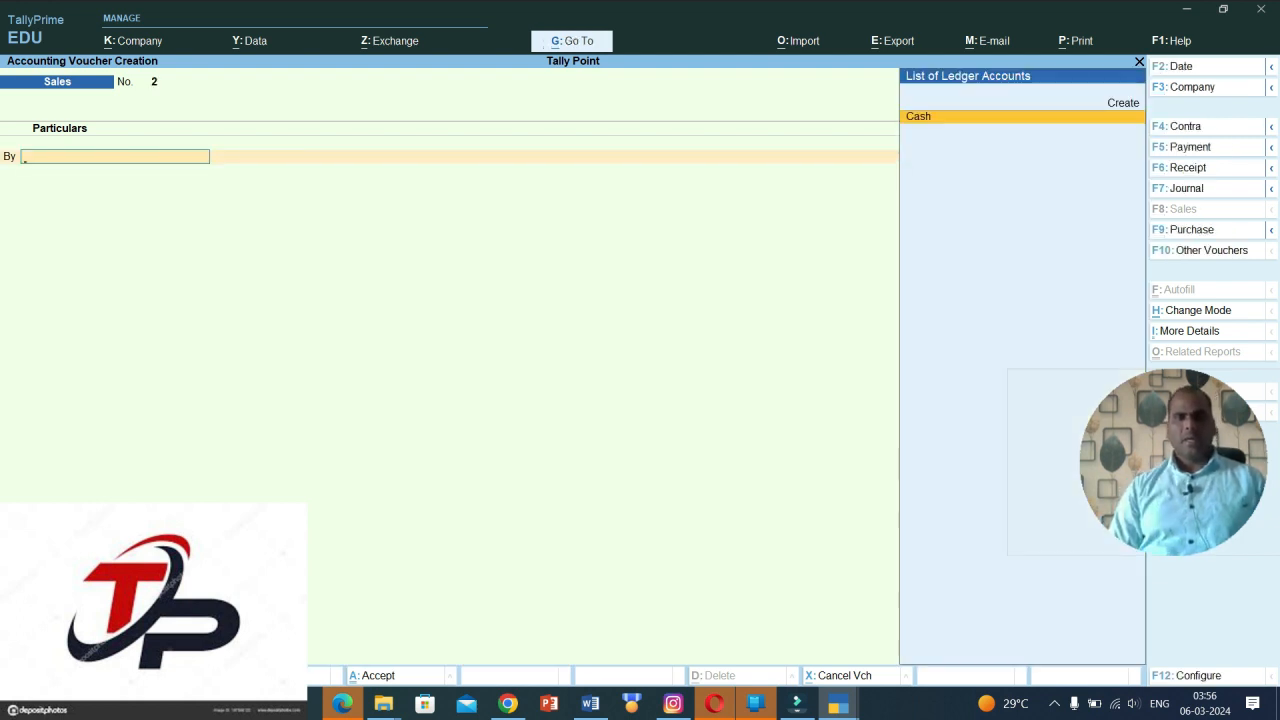
- In sales voucher 2, debit Cash with 1,50,000 and credit the same amount to Sales
key("Return")
type("15000")
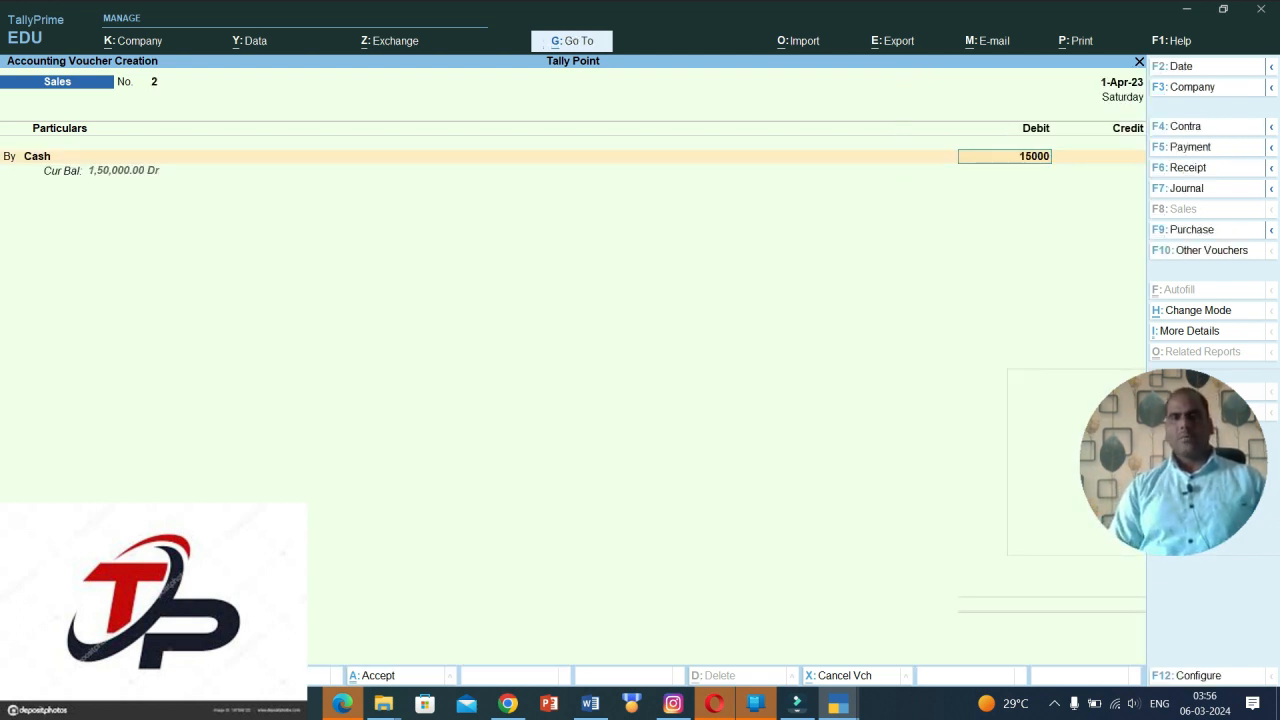
key("Return")
key("Return")
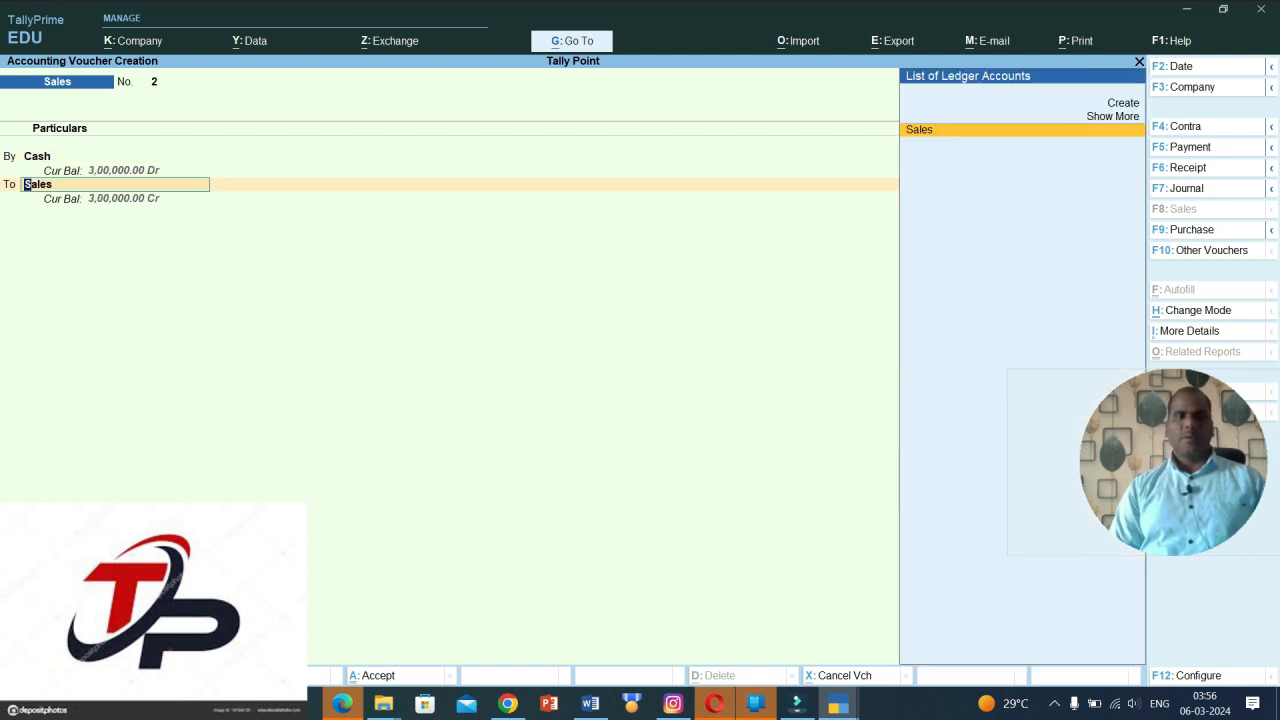
key("Return")
key("Return")
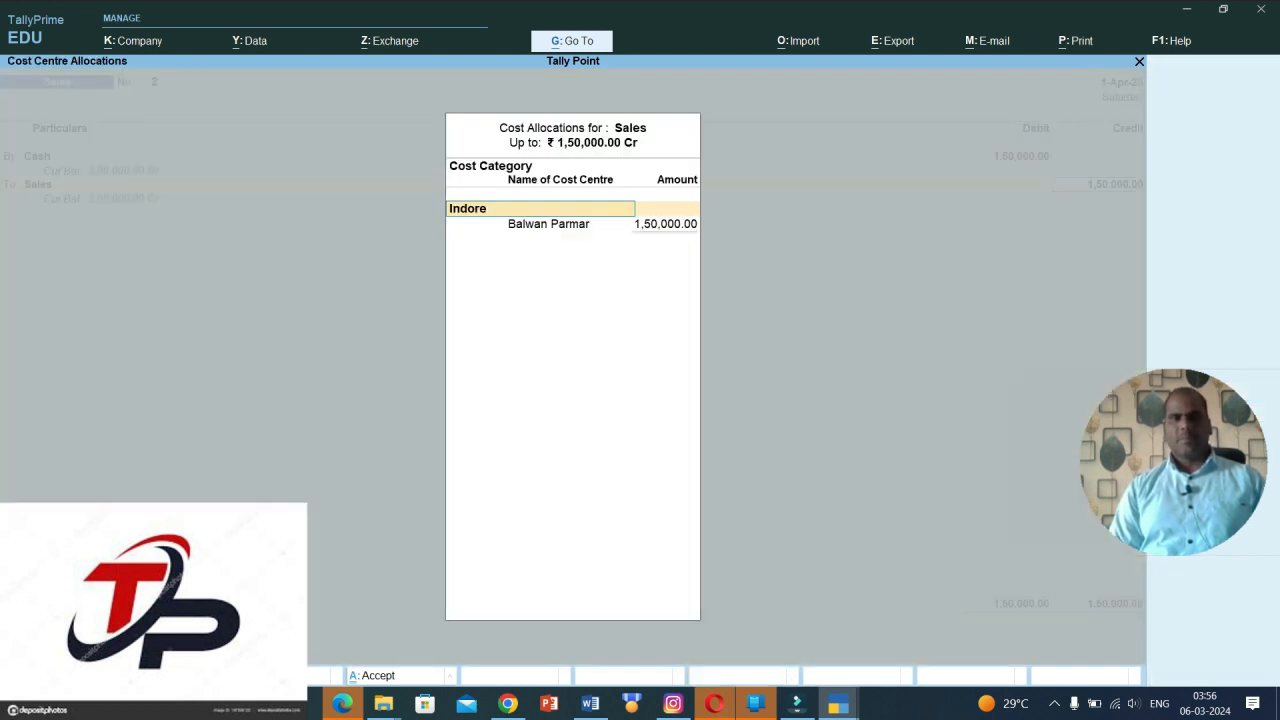
- Change the cost category of the Sales allocation to Ujjain and select its first listed cost centre
key("BackSpace")
type("Uj")
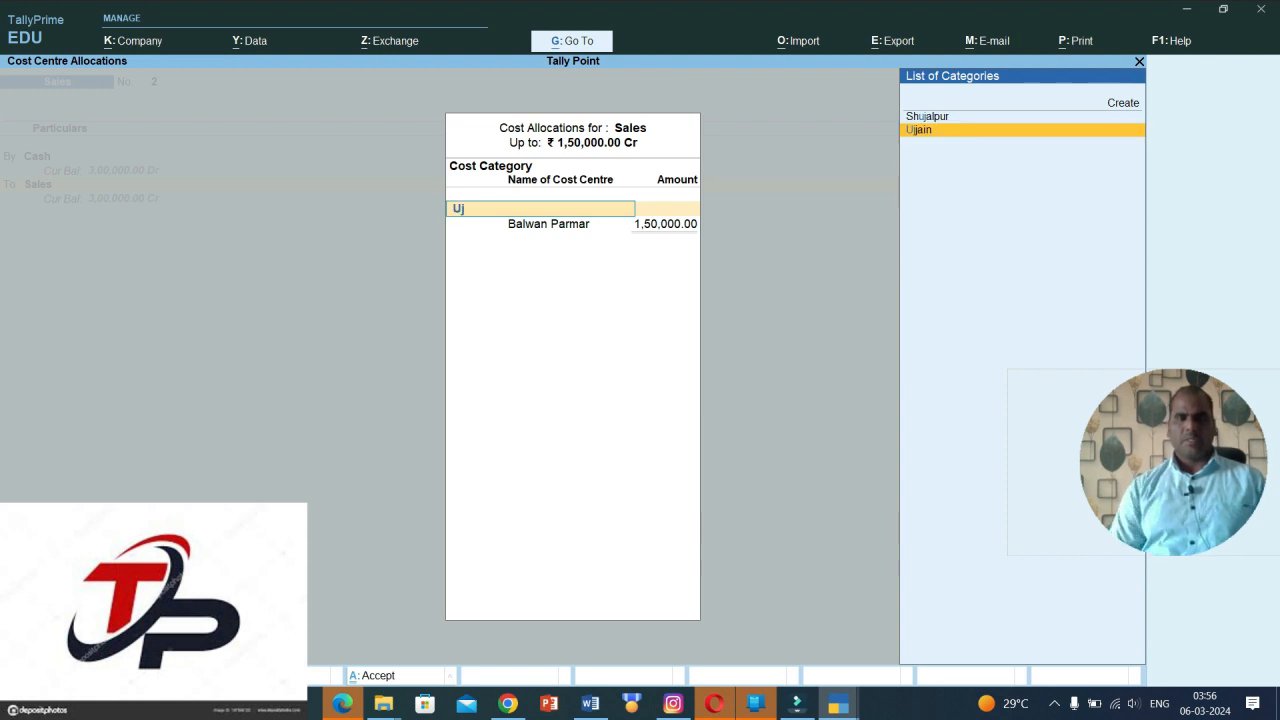
key("Return")
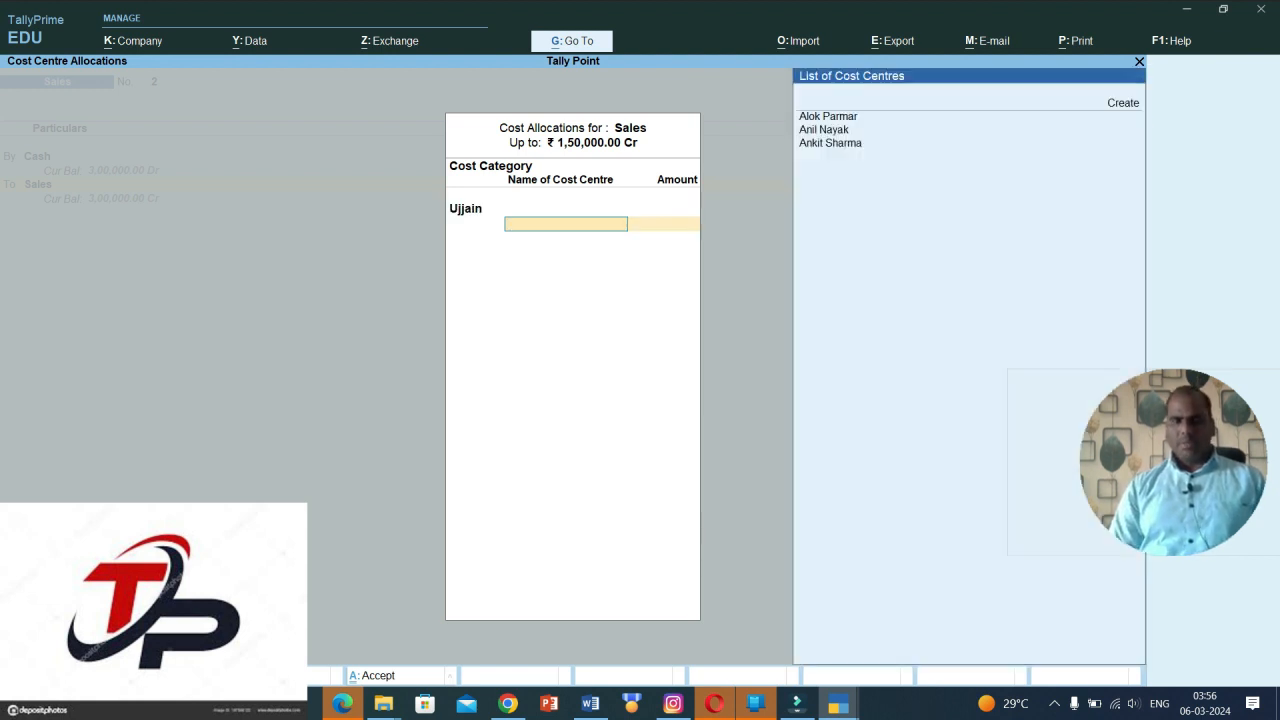
key("Down")
key("Return")
type("5")
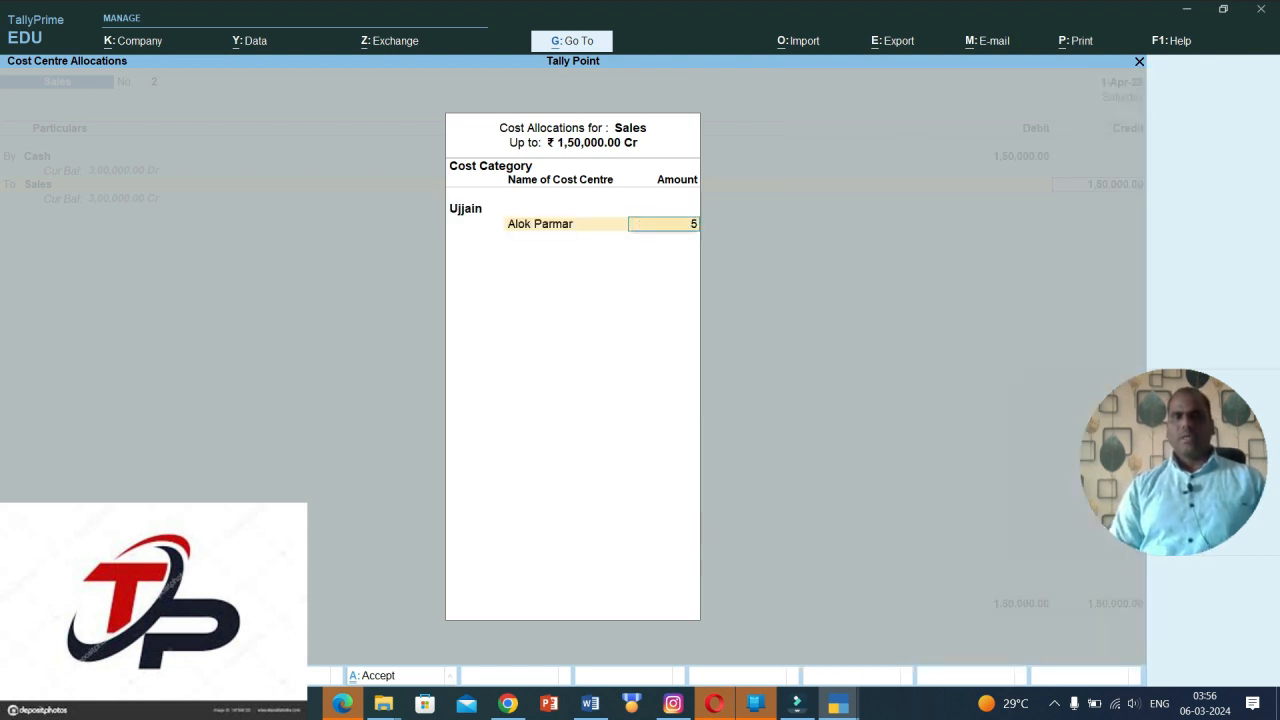
type("00")
type("000")
key("Return")
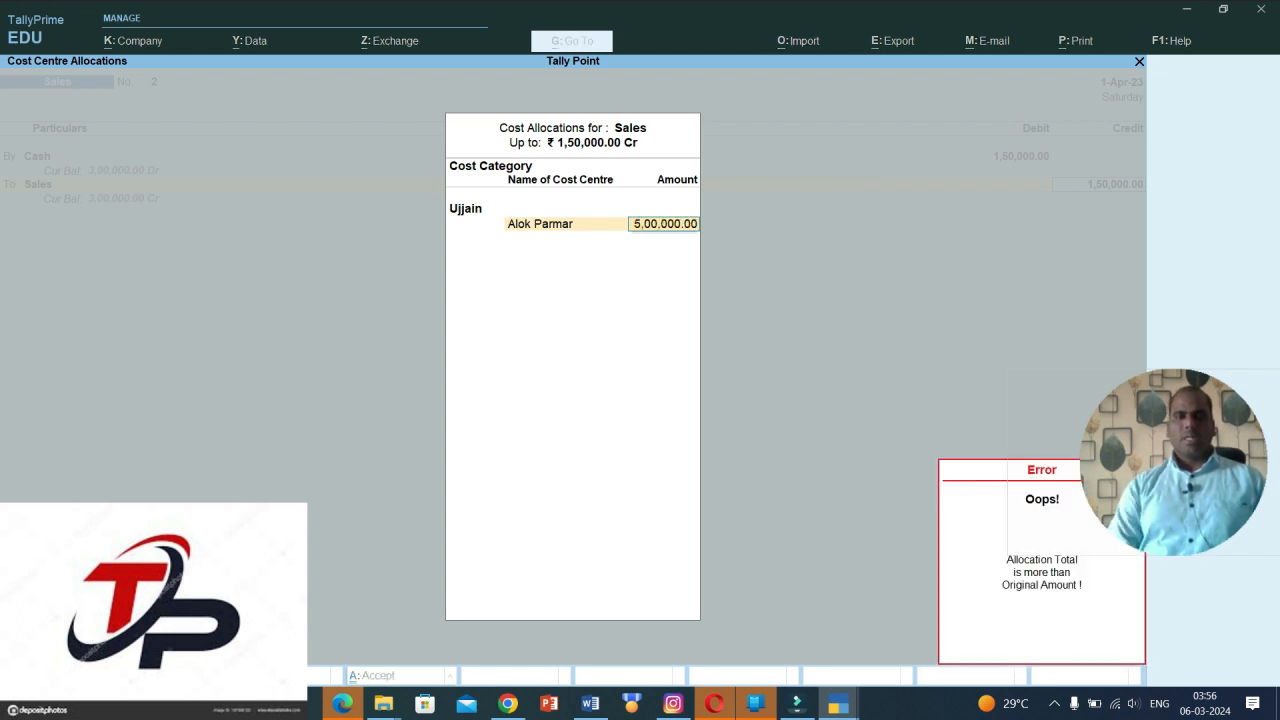
key("Escape")
key("BackSpace")
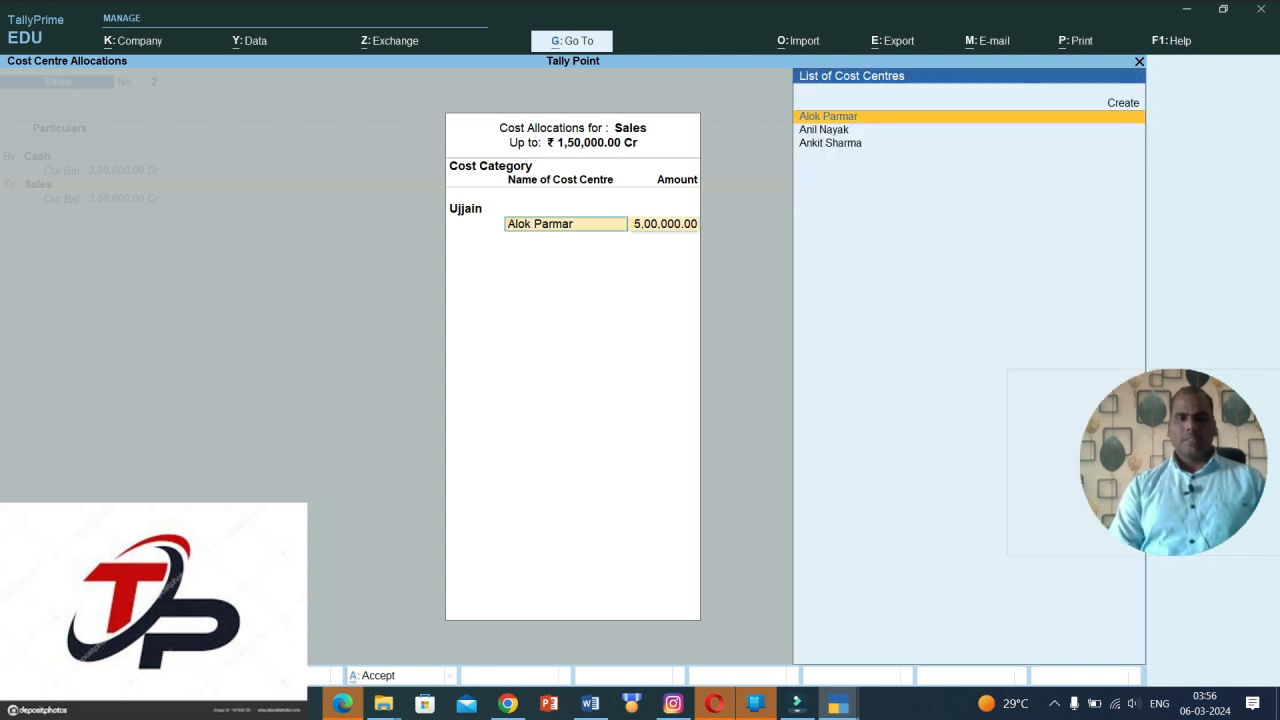
- Allocate 50,000 each to the first and second listed cost centres of the Ujjain category
key("Return")
type("50000")
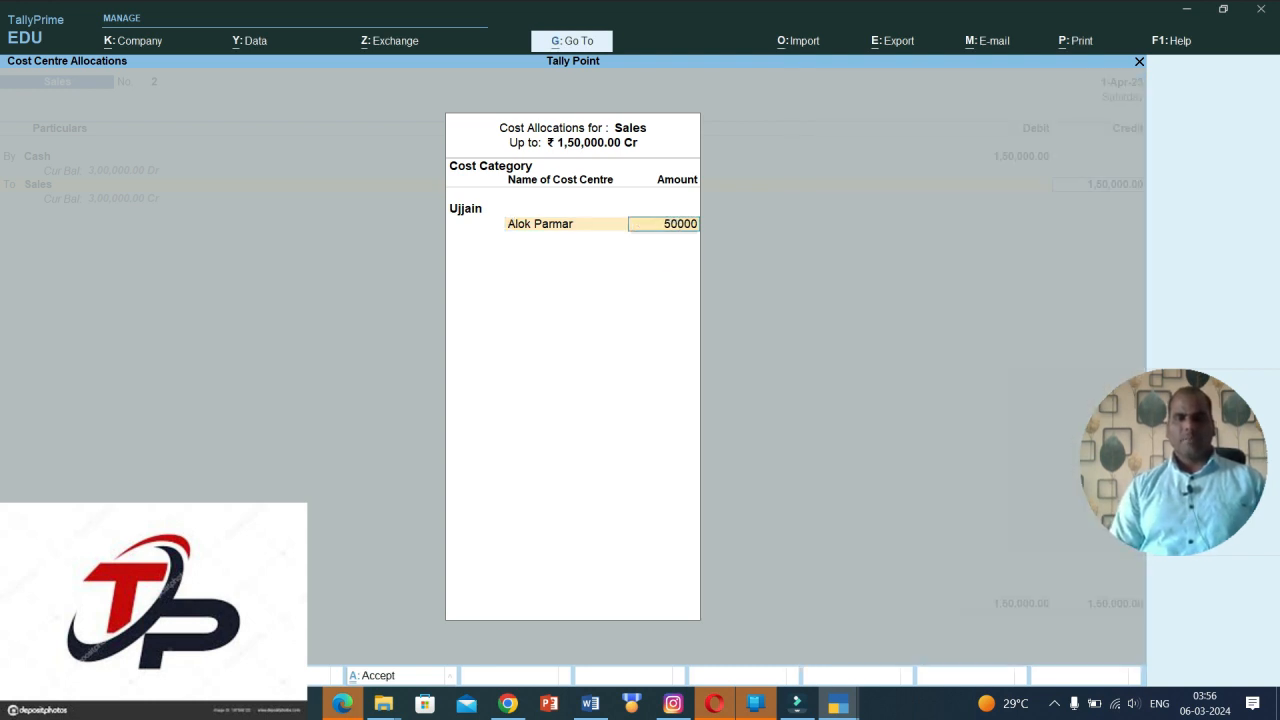
key("Return")
key("Down")
key("Return")
type("50000")
key("Return")
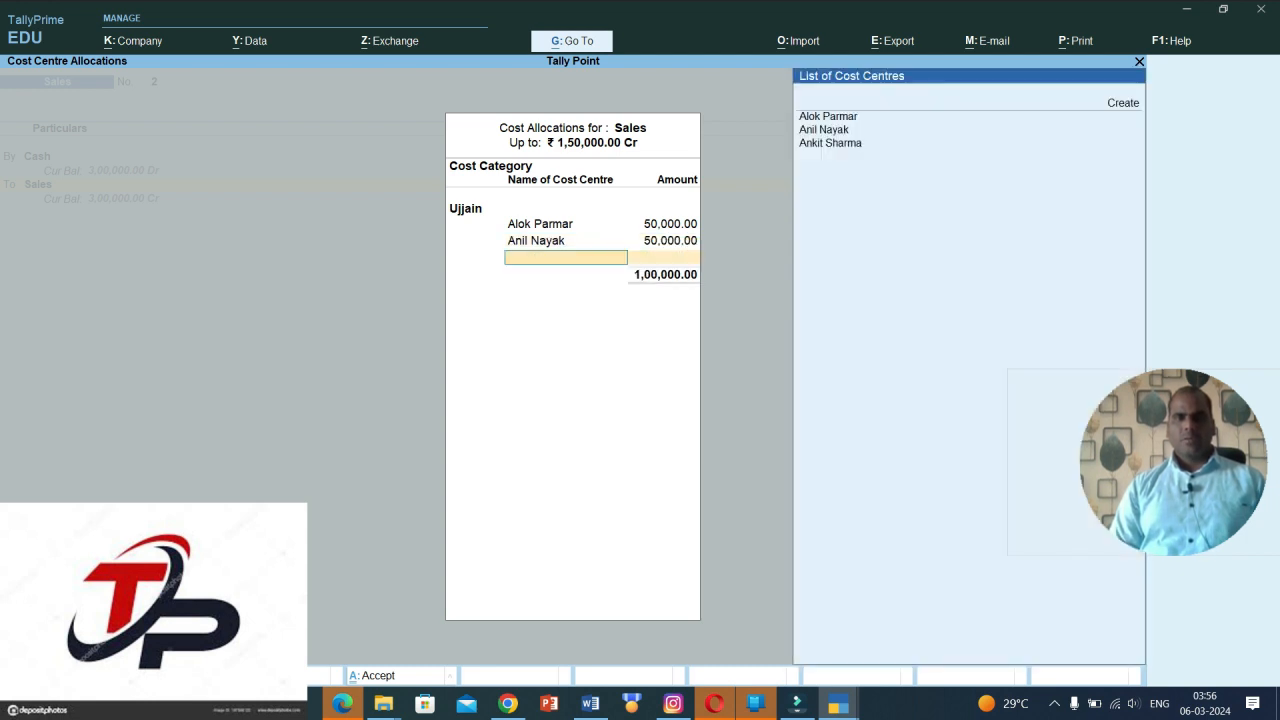
- Allocate the remaining 50,000 to the third listed Ujjain cost centre and save the voucher without a narration
key("Down")
key("Down")
key("Down")
key("Return")
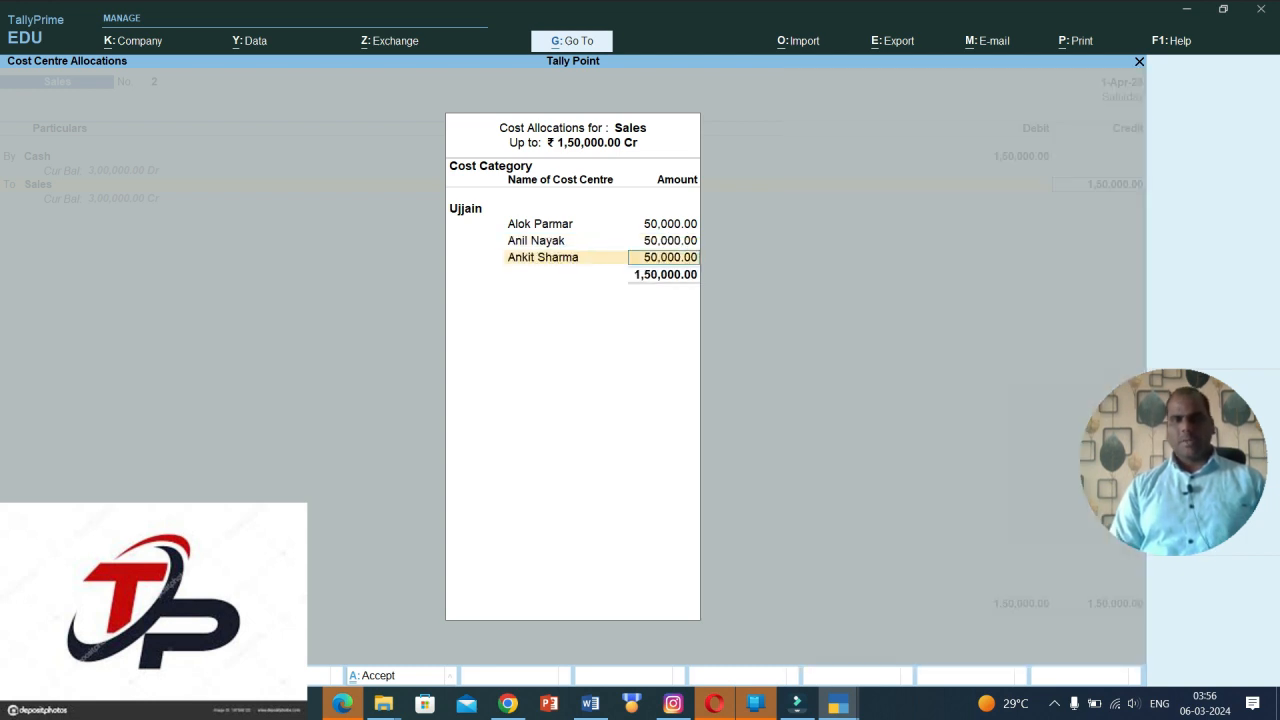
key("Return")
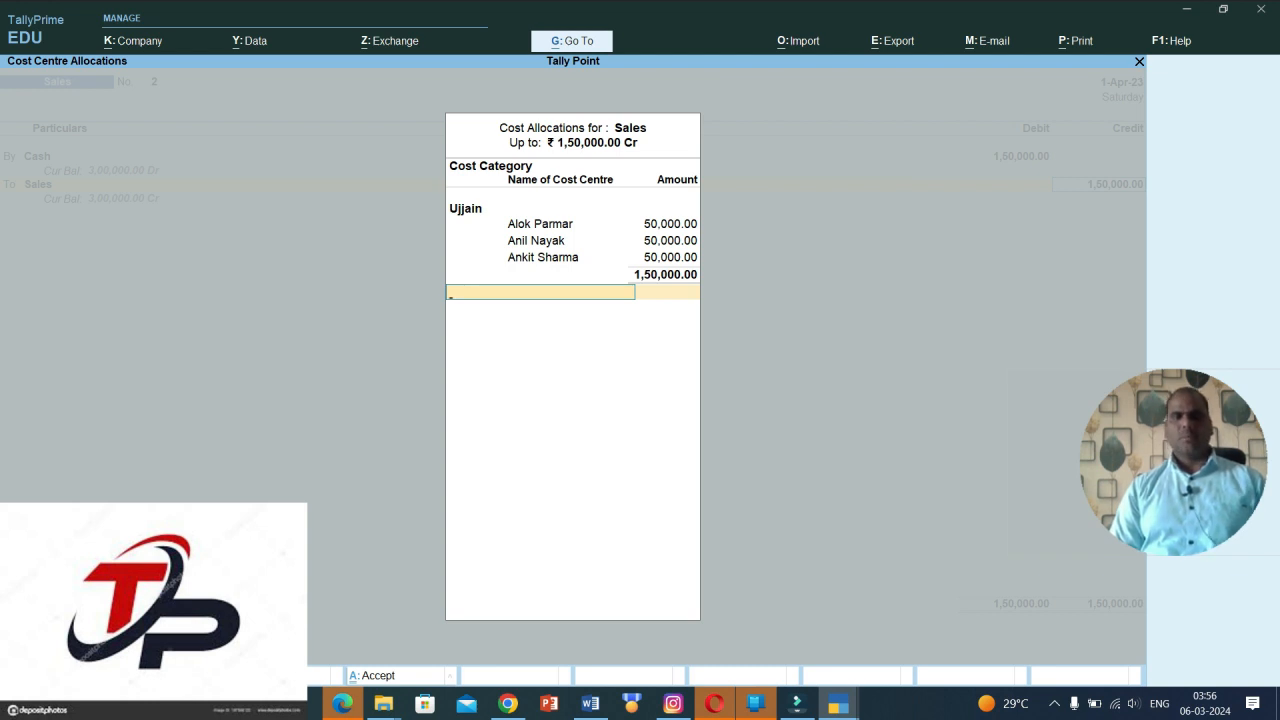
key("Return")
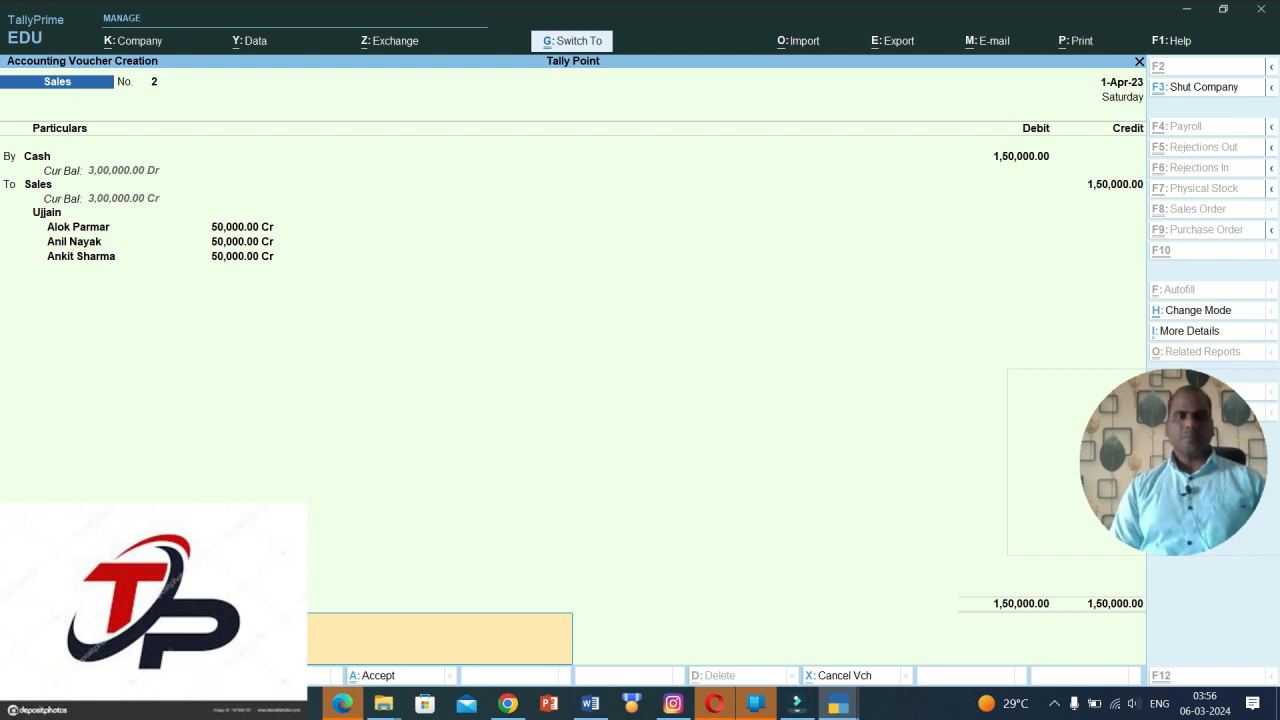
key("Return")
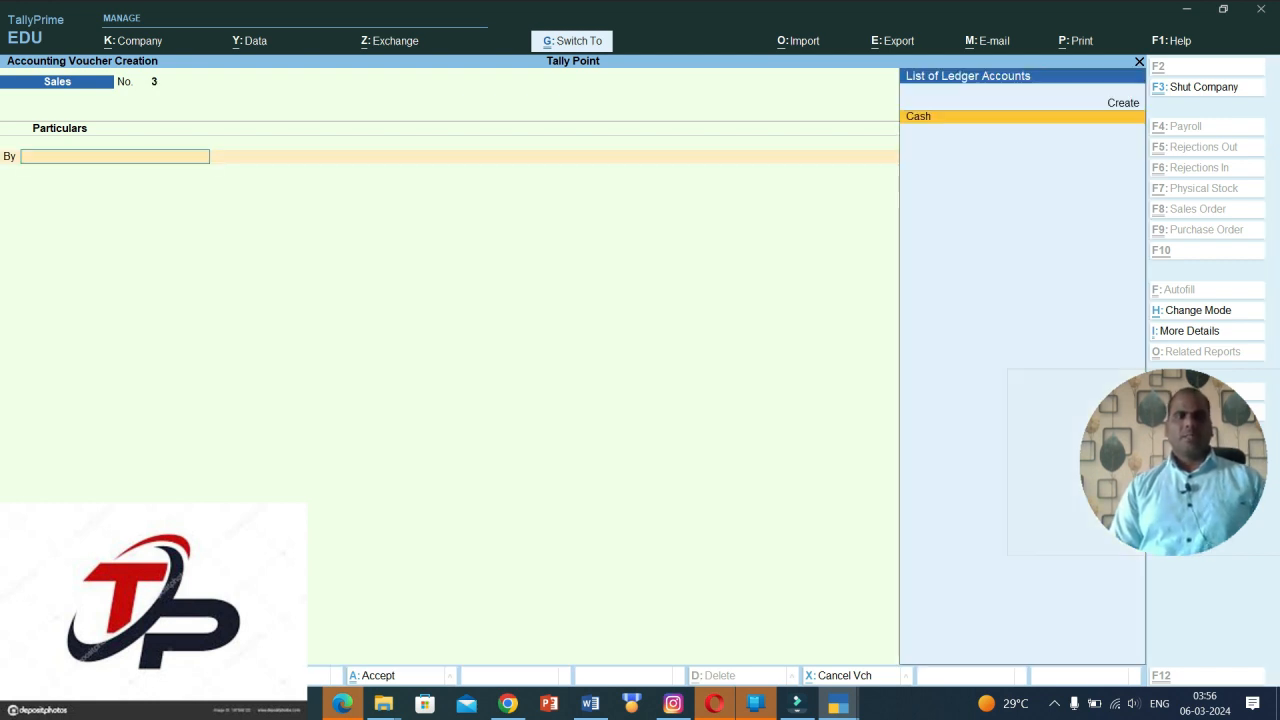
- Enter sales voucher 3 with Cash debited by 1,50,000 and Sales credited by the same amount
key("Return")
type("1,50,00")
type("0000")
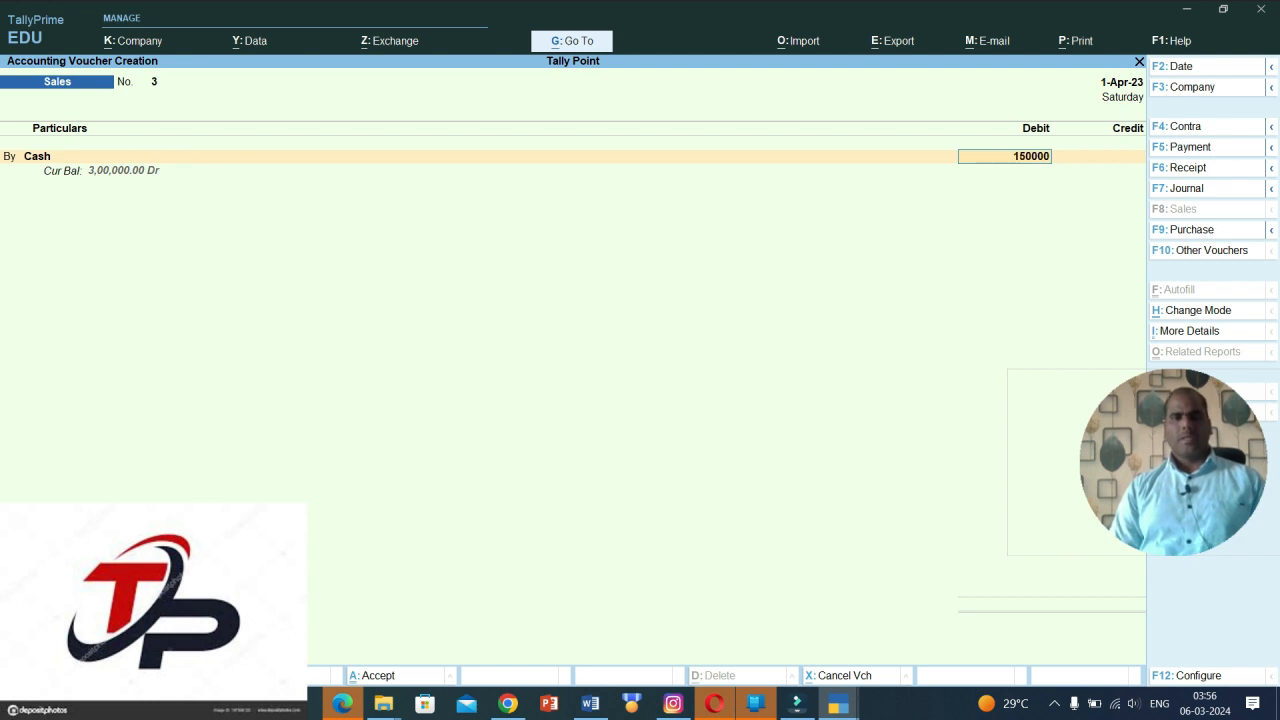
key("Return")
key("Return")
key("Return")
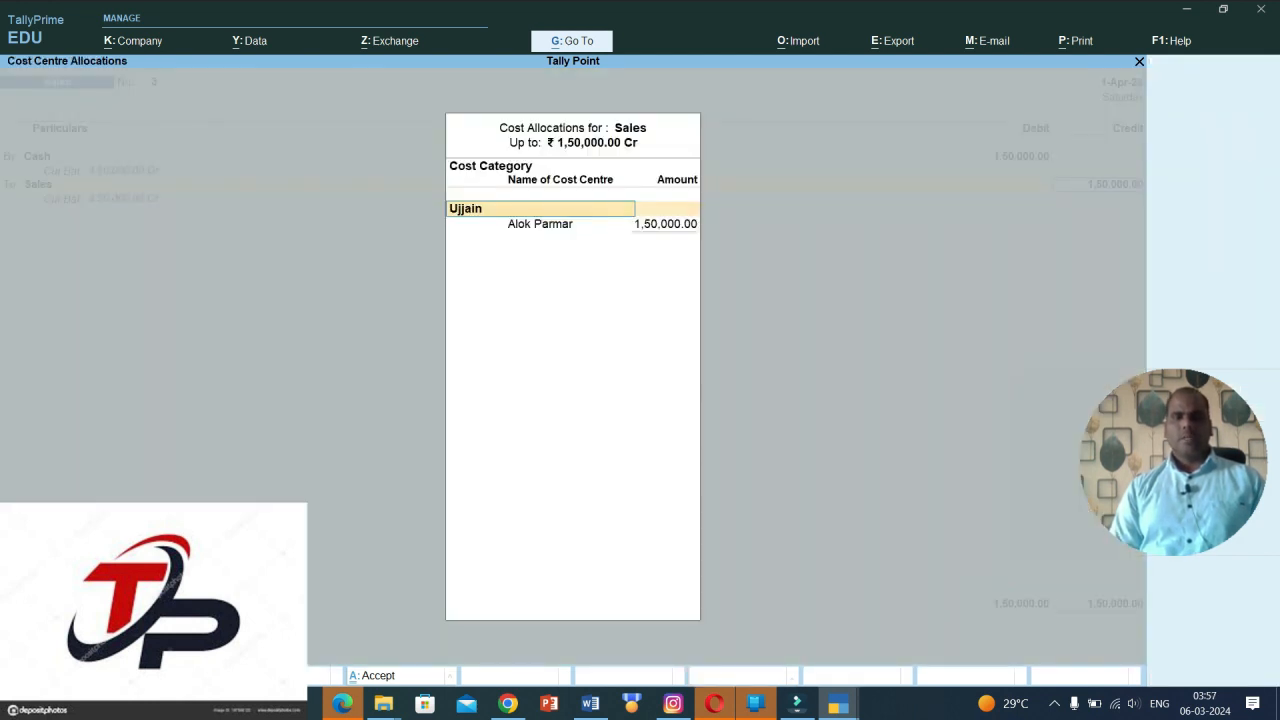
- Change the cost category of the Sales allocation to Bhopal and allocate 50,000 to its first listed cost centre
key("BackSpace")
type("Bh")
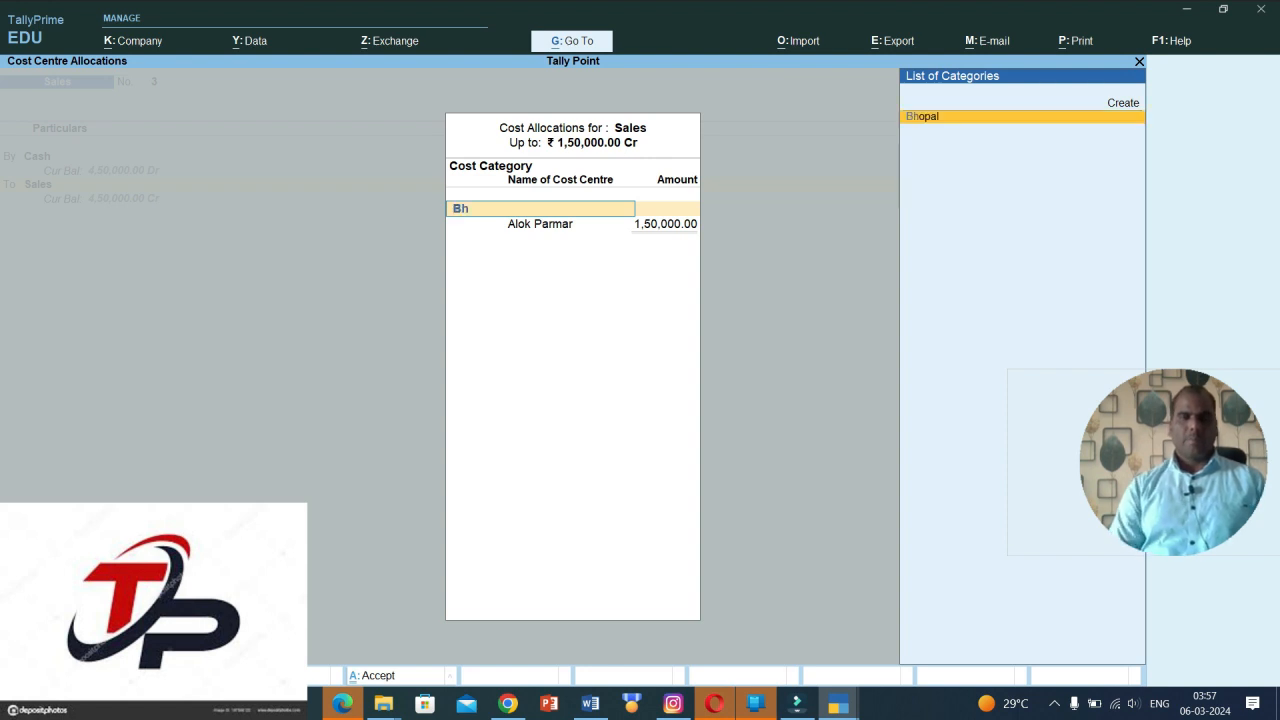
key("Return")
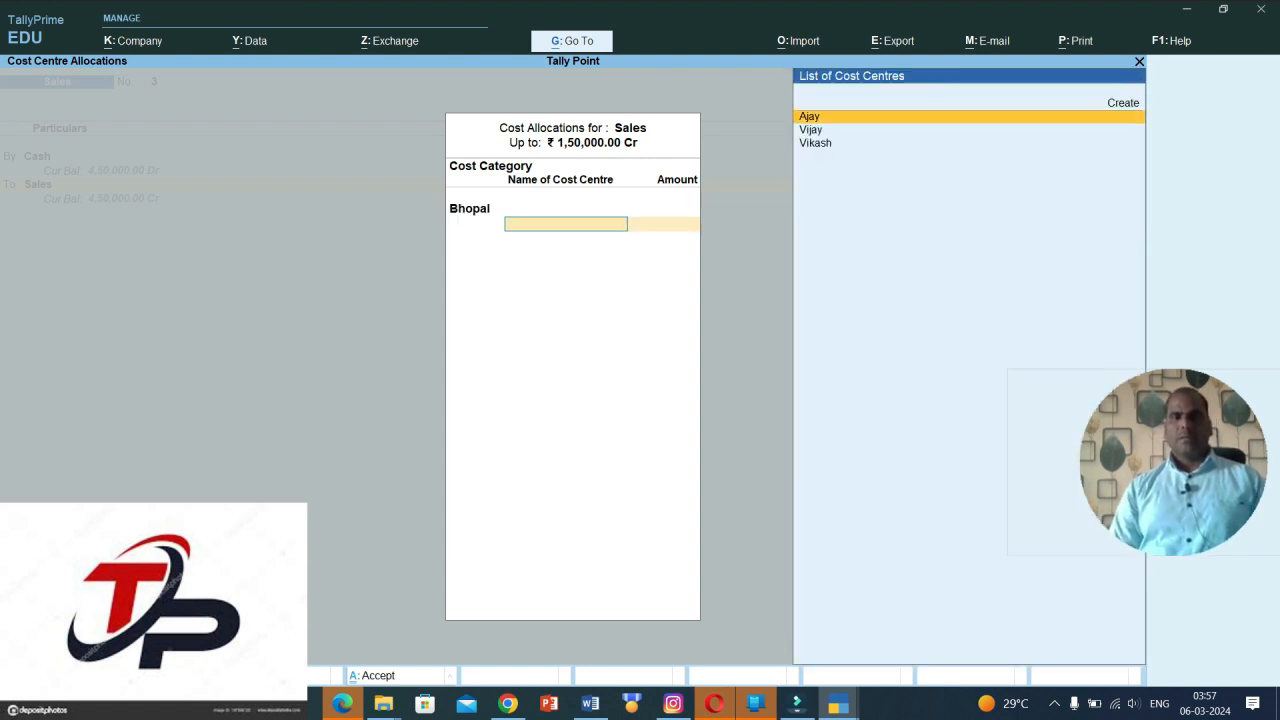
key("Return")
type("50000")
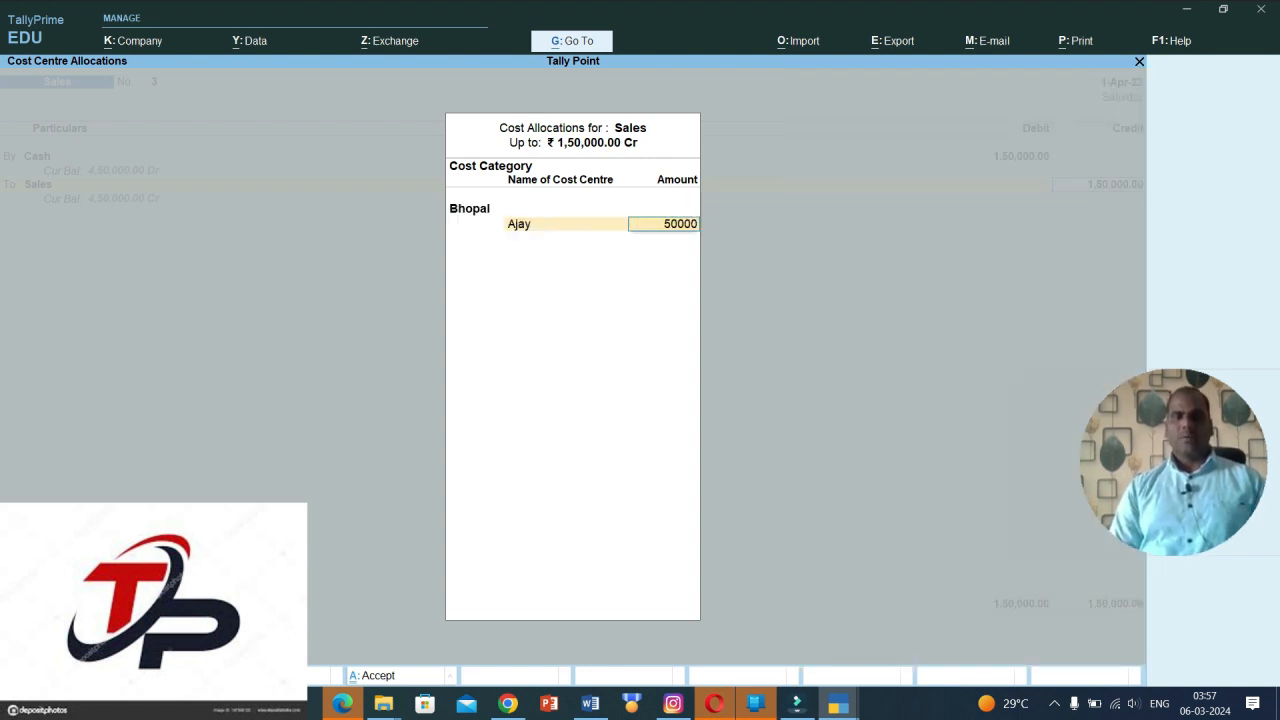
key("Return")
- Allocate 50,000 to the second listed cost centre of the Bhopal category
key("Down")
key("Down")
key("Return")
type("5")
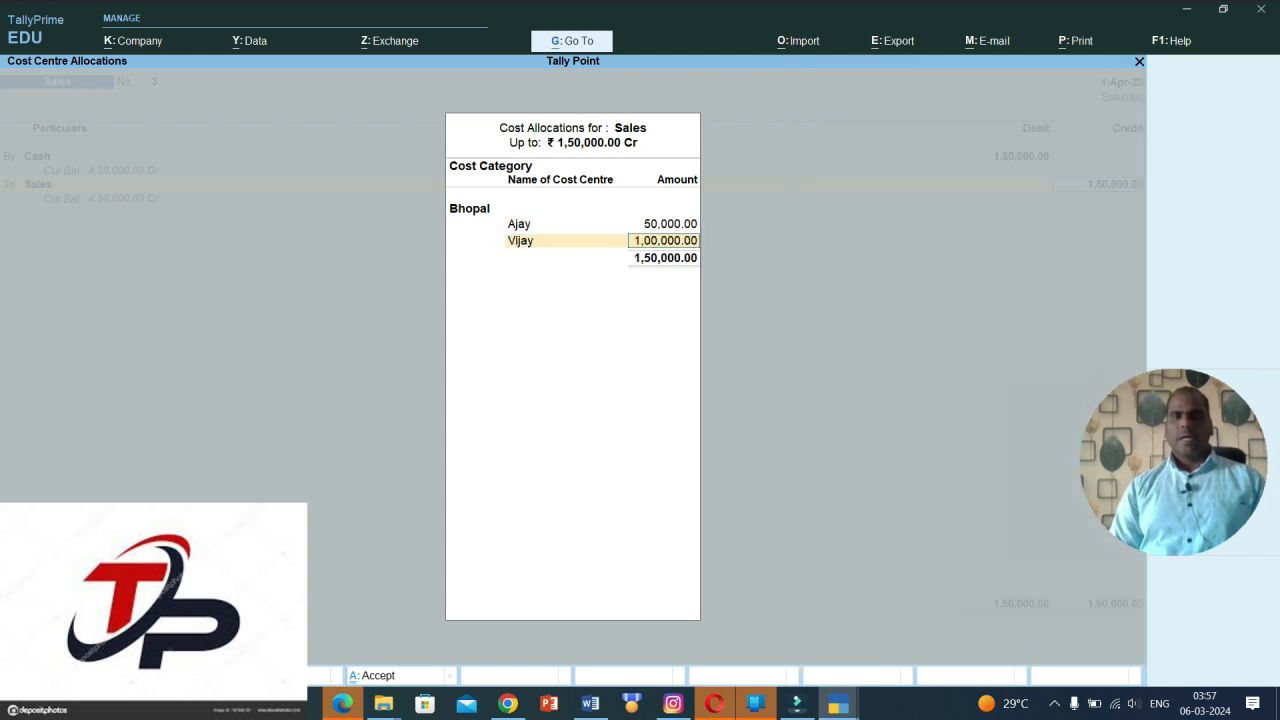
type("0,000")
key("Return")
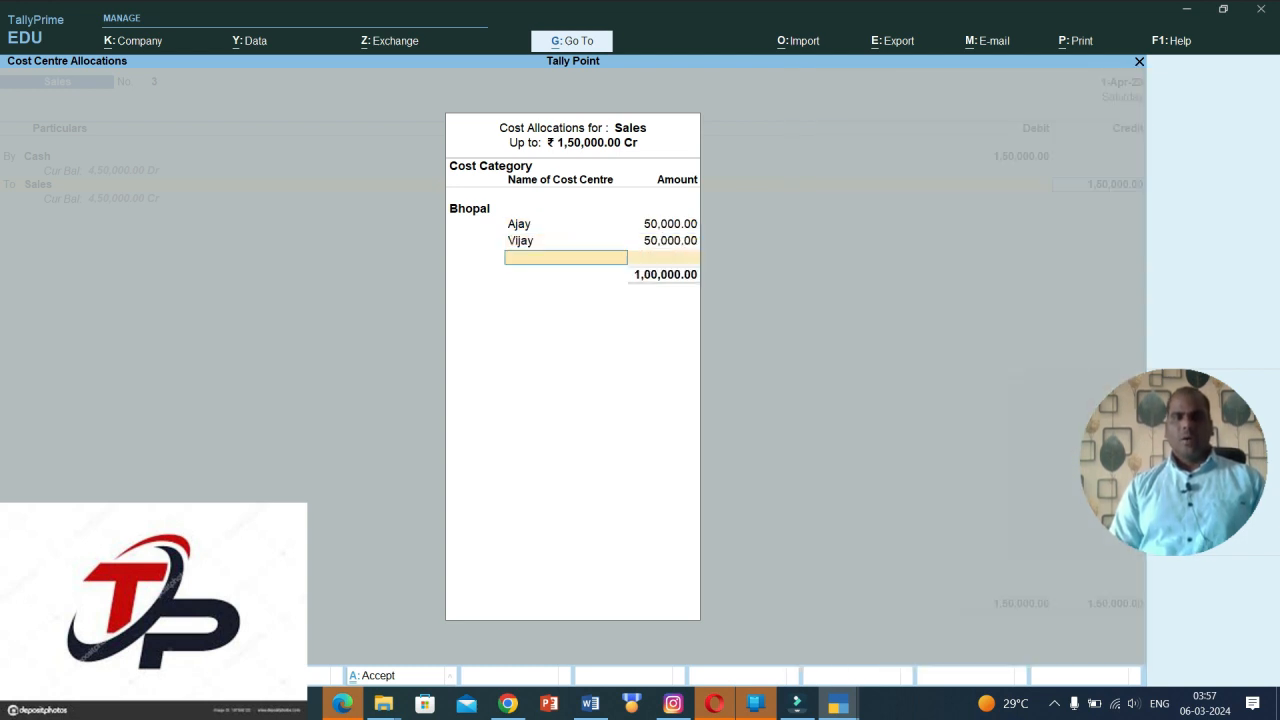
- Allocate the remaining 50,000 to the third listed Bhopal cost centre and save the voucher without a narration
key("Down")
key("Down")
key("Down")
key("Return")
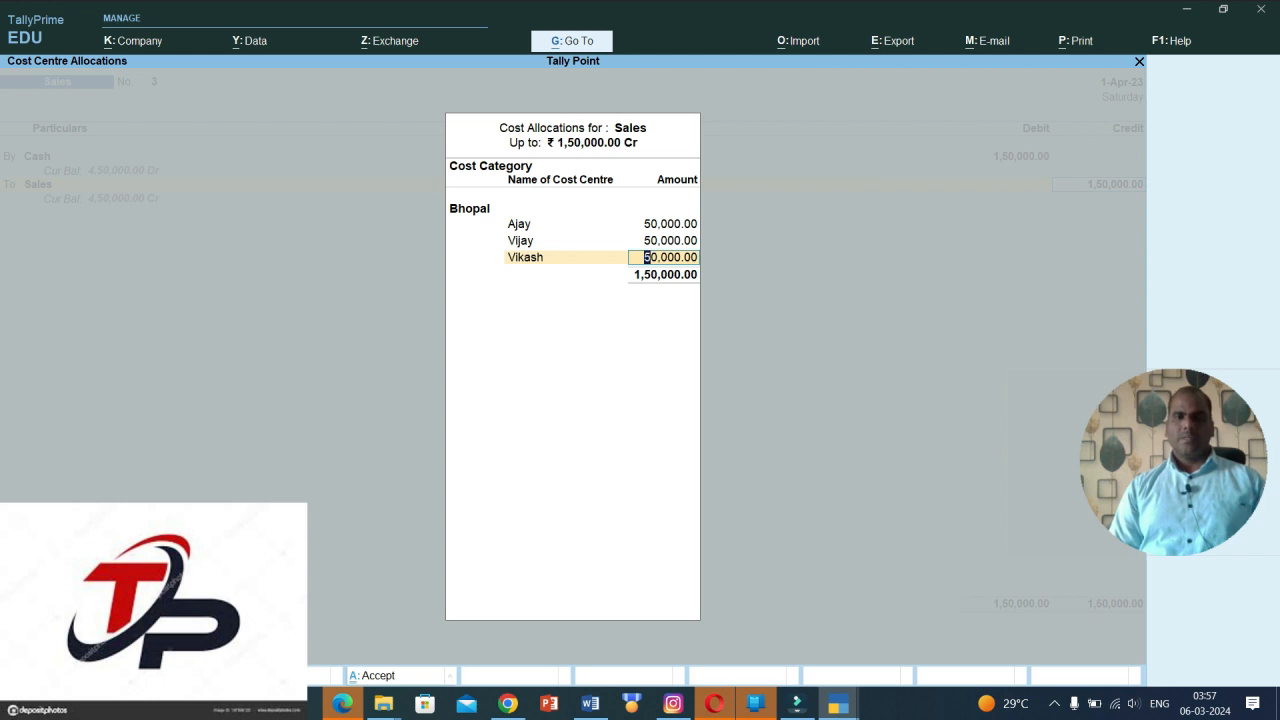
key("Return")
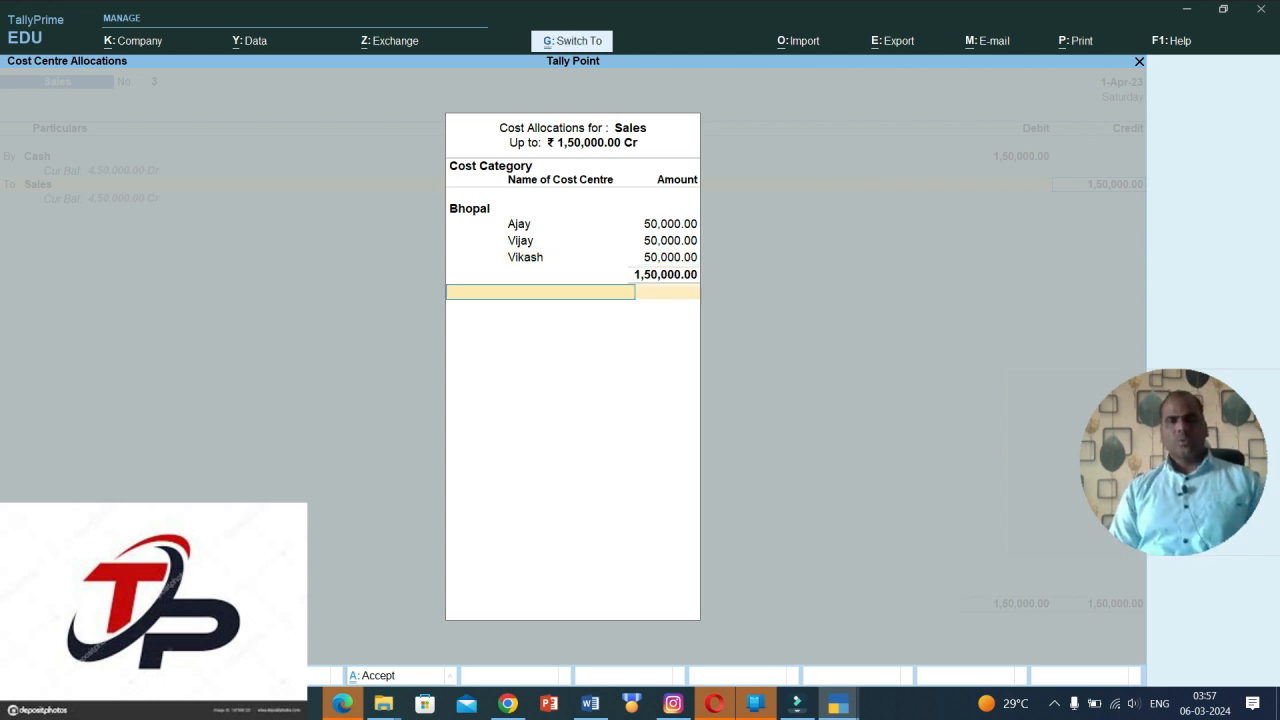
key("Return")
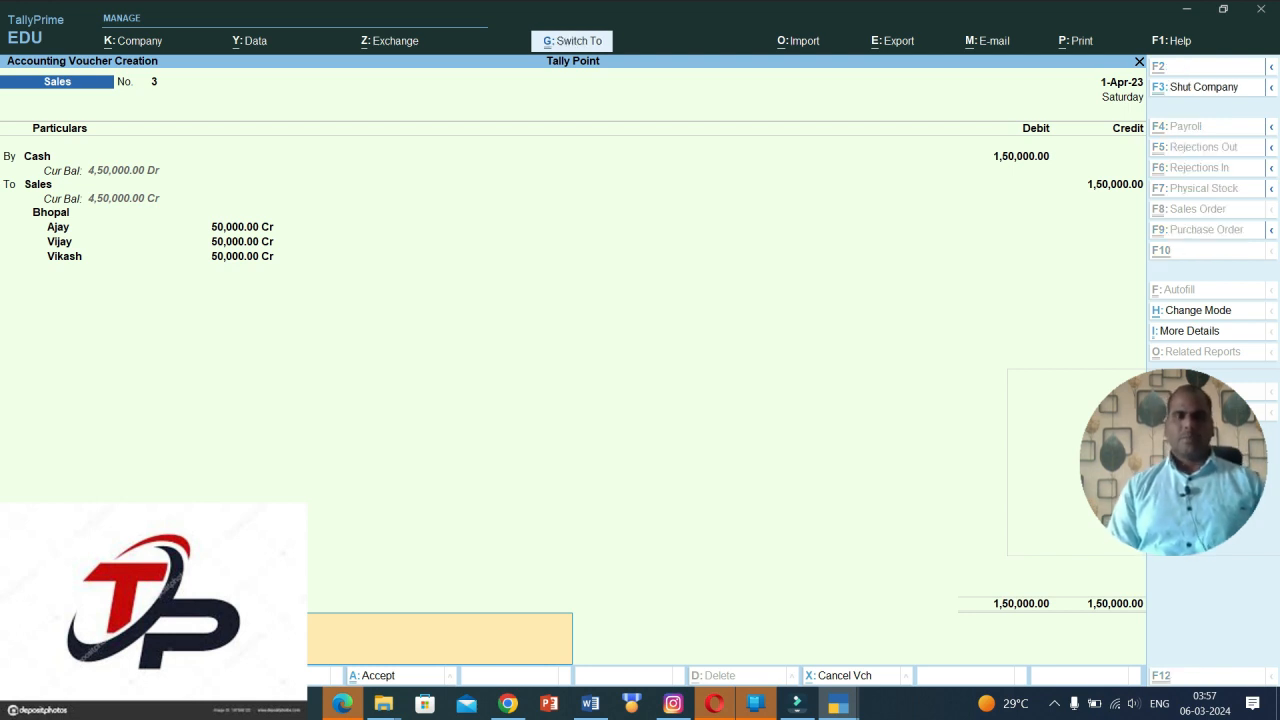
key("Return")
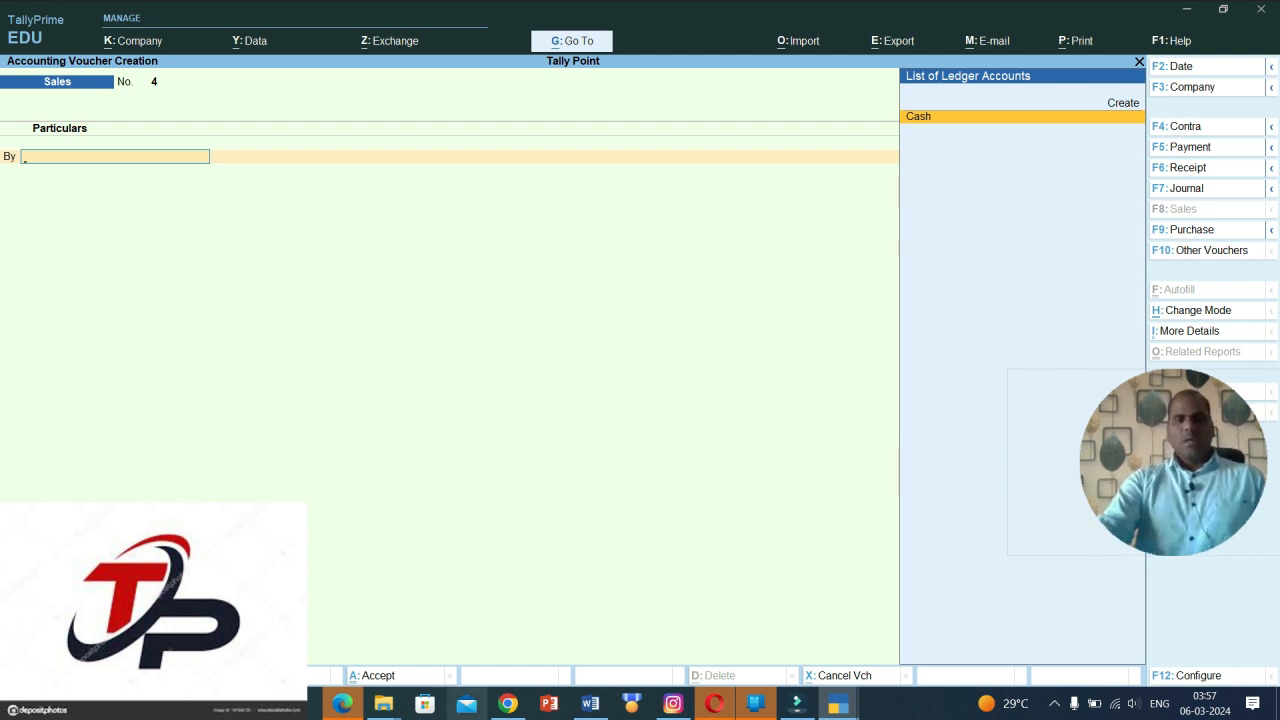
- Switch to the Word notes and read section 18 on cost centres and cost categories, from its explanation through the Category Summary report example
key("Escape")
left_click(590, 703)
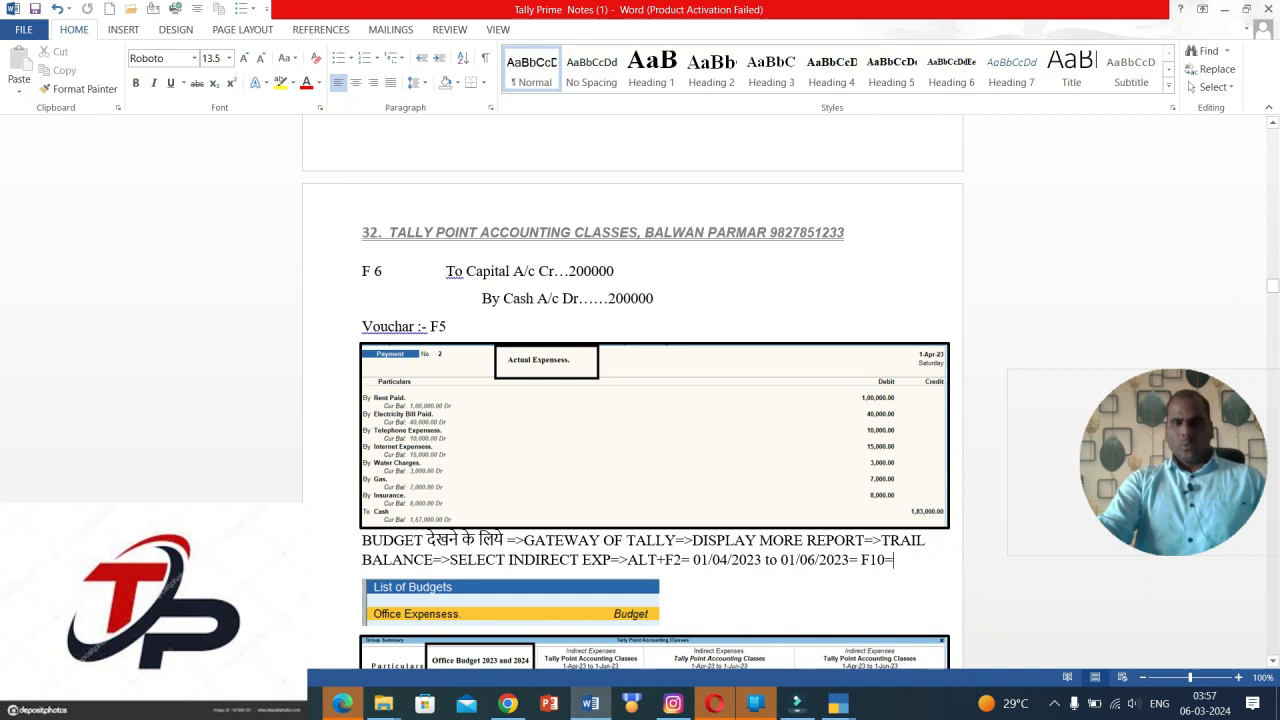
scroll(655, 393, "down", 8)
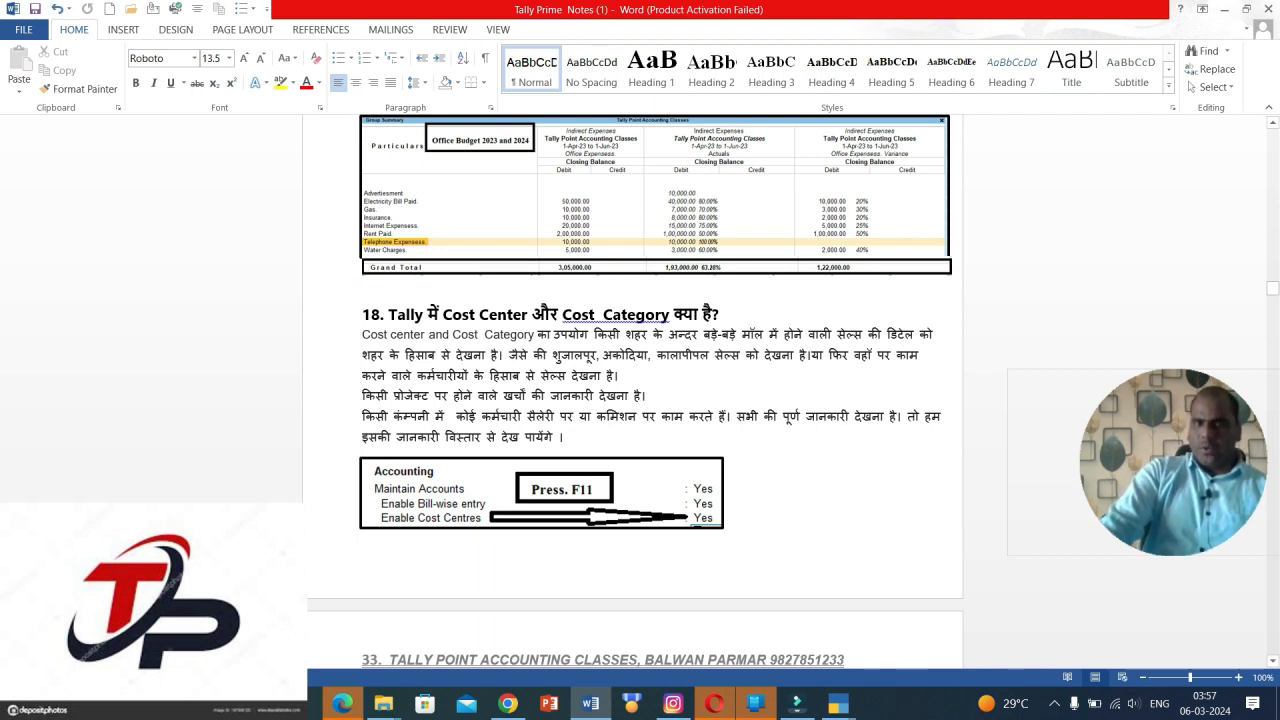
left_click(567, 375)
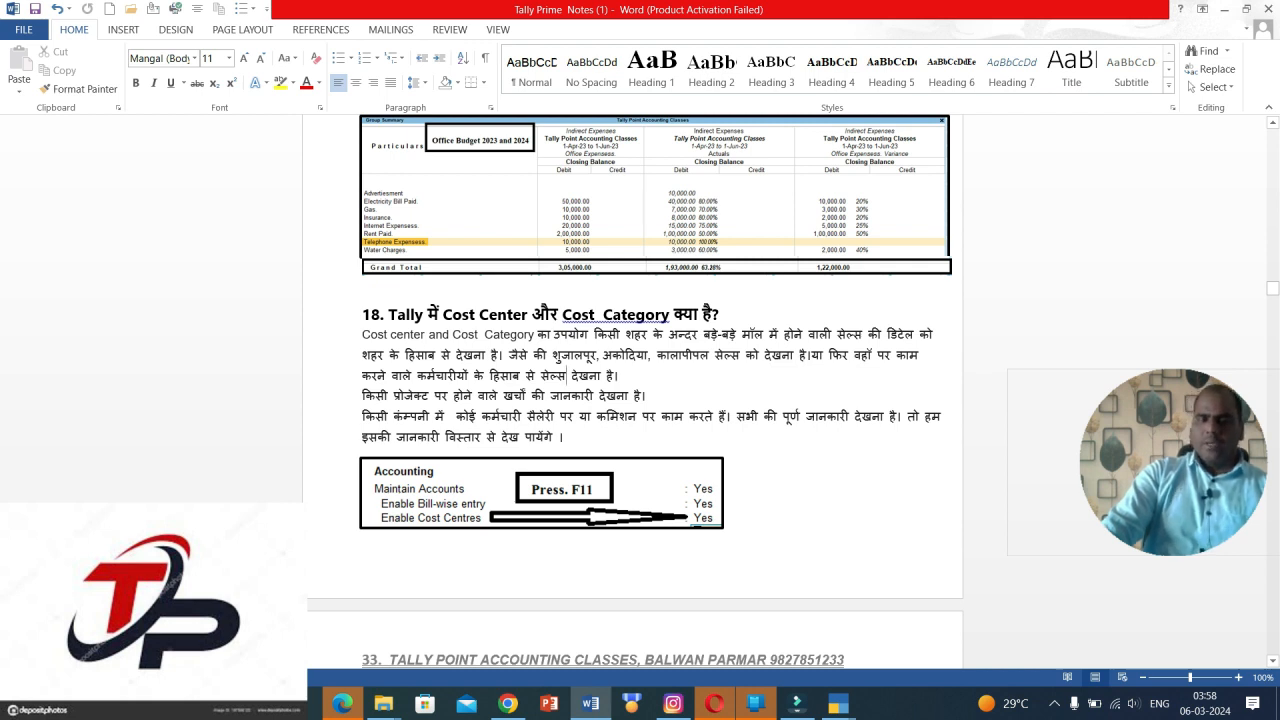
scroll(640, 390, "down", 2)
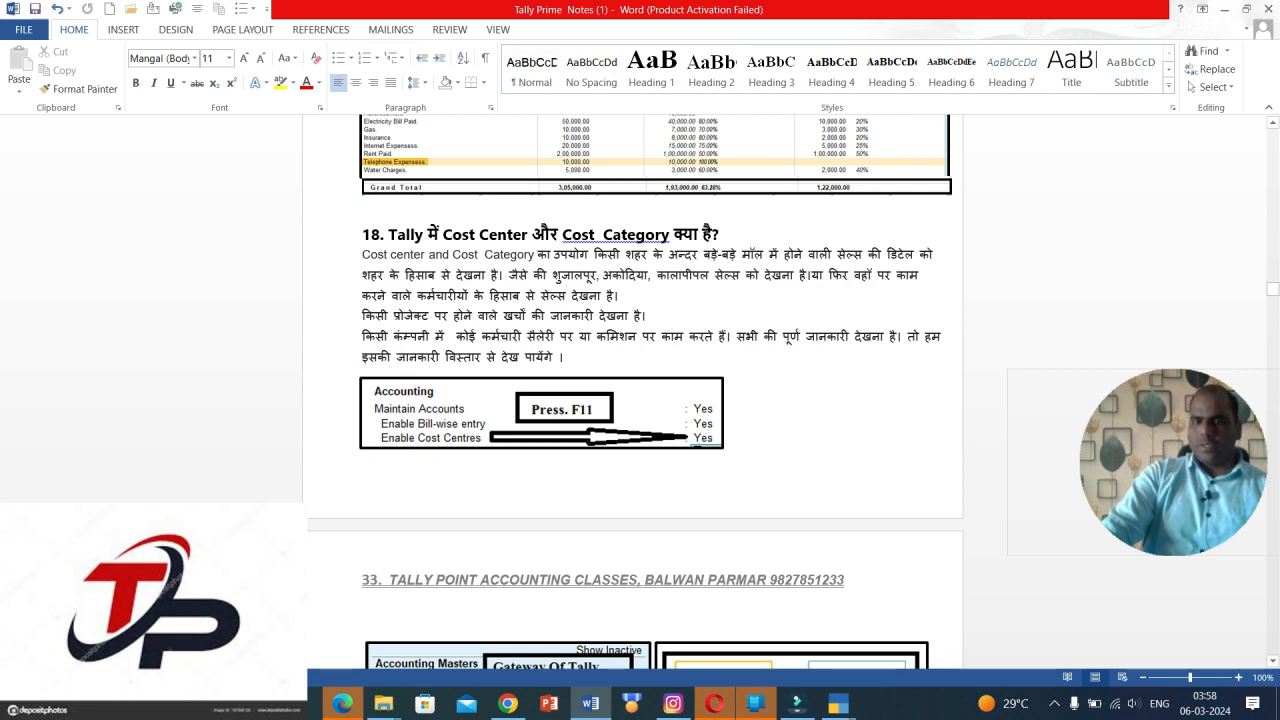
scroll(640, 390, "down", 7)
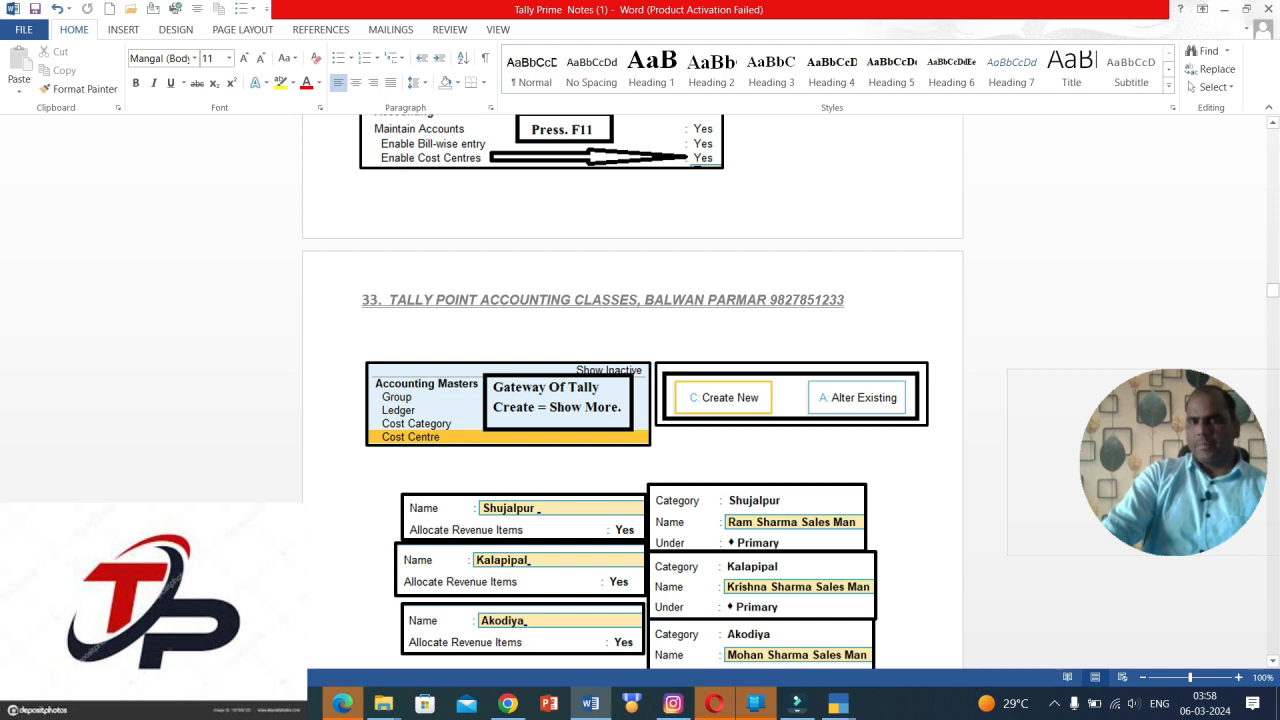
scroll(632, 392, "down", 3)
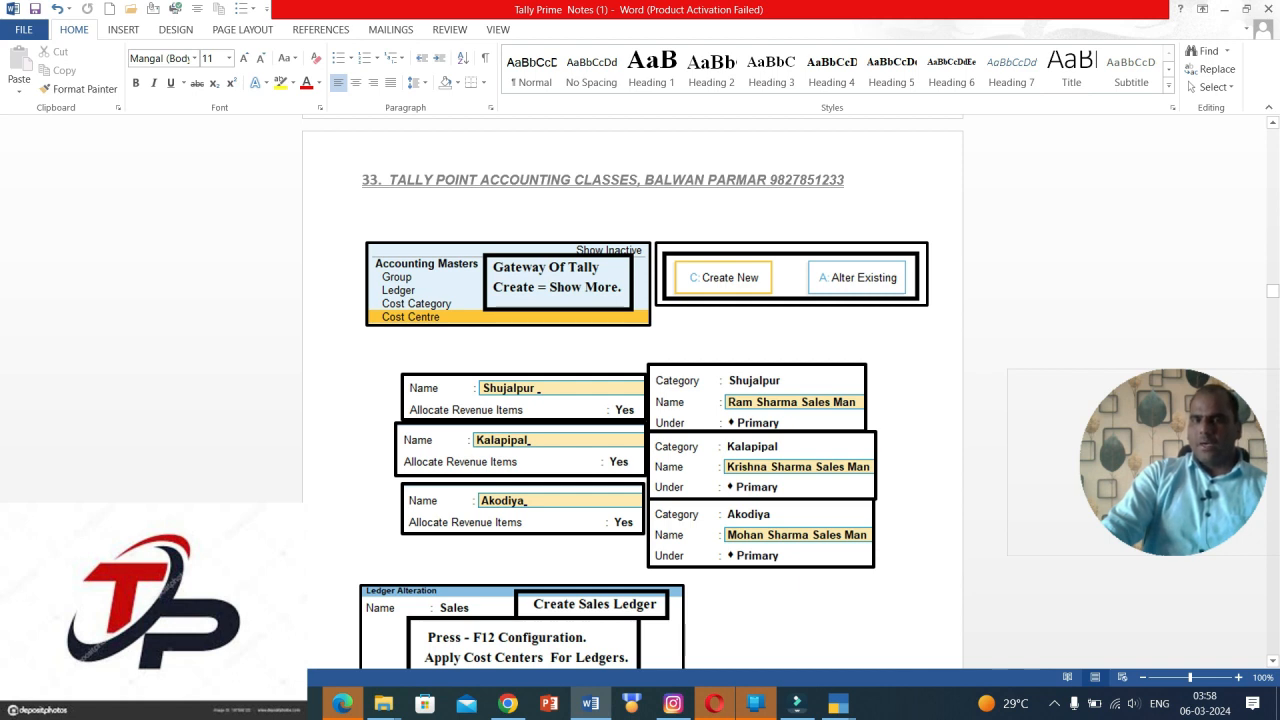
scroll(632, 392, "down", 3)
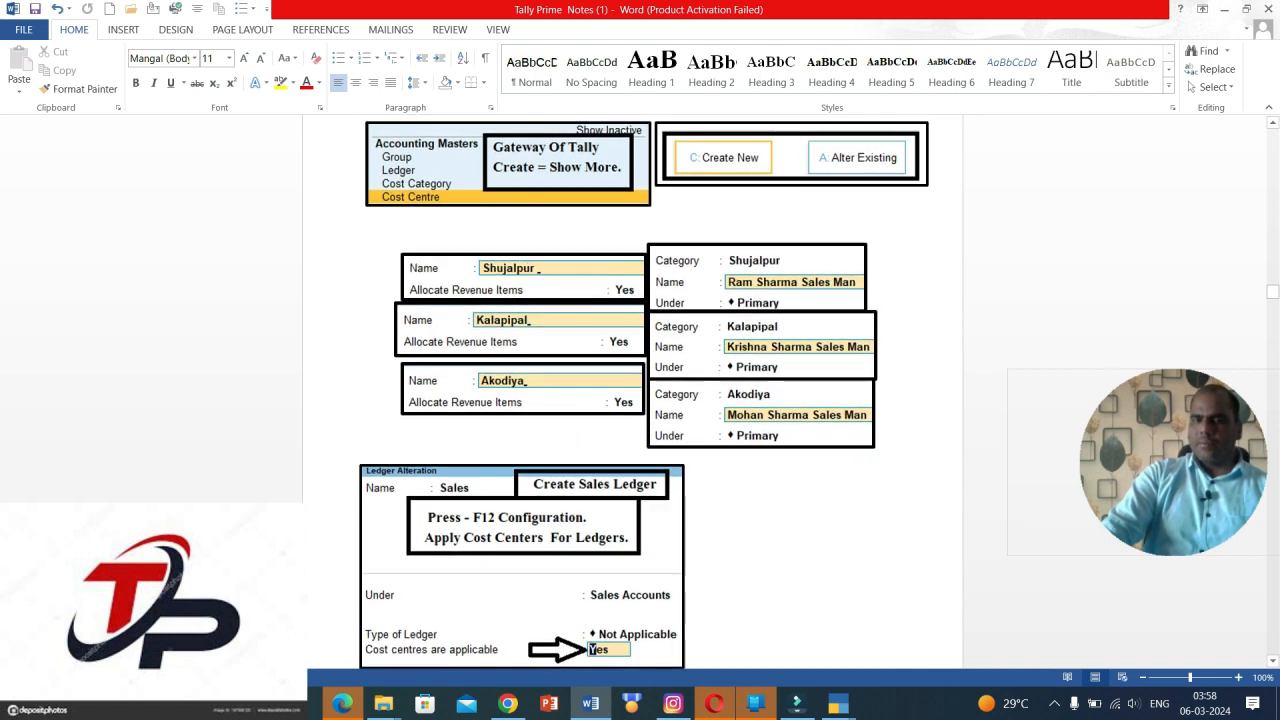
scroll(632, 392, "down", 3)
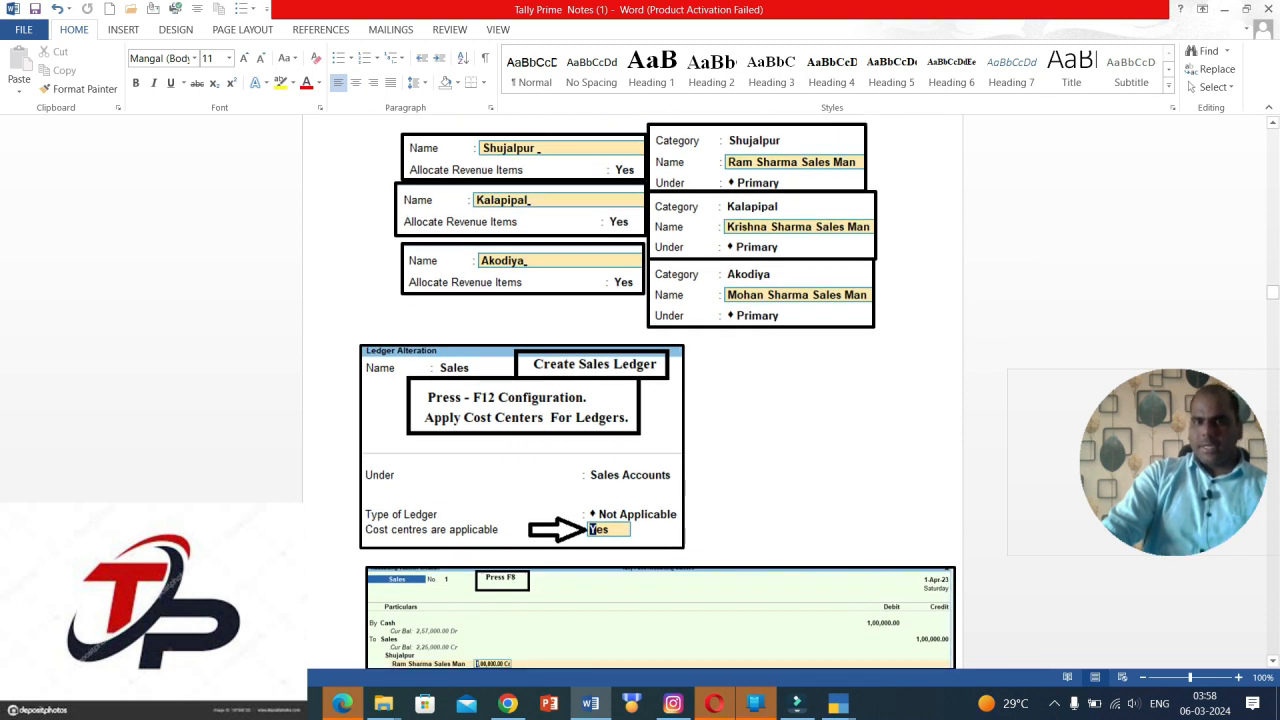
scroll(632, 392, "down", 2)
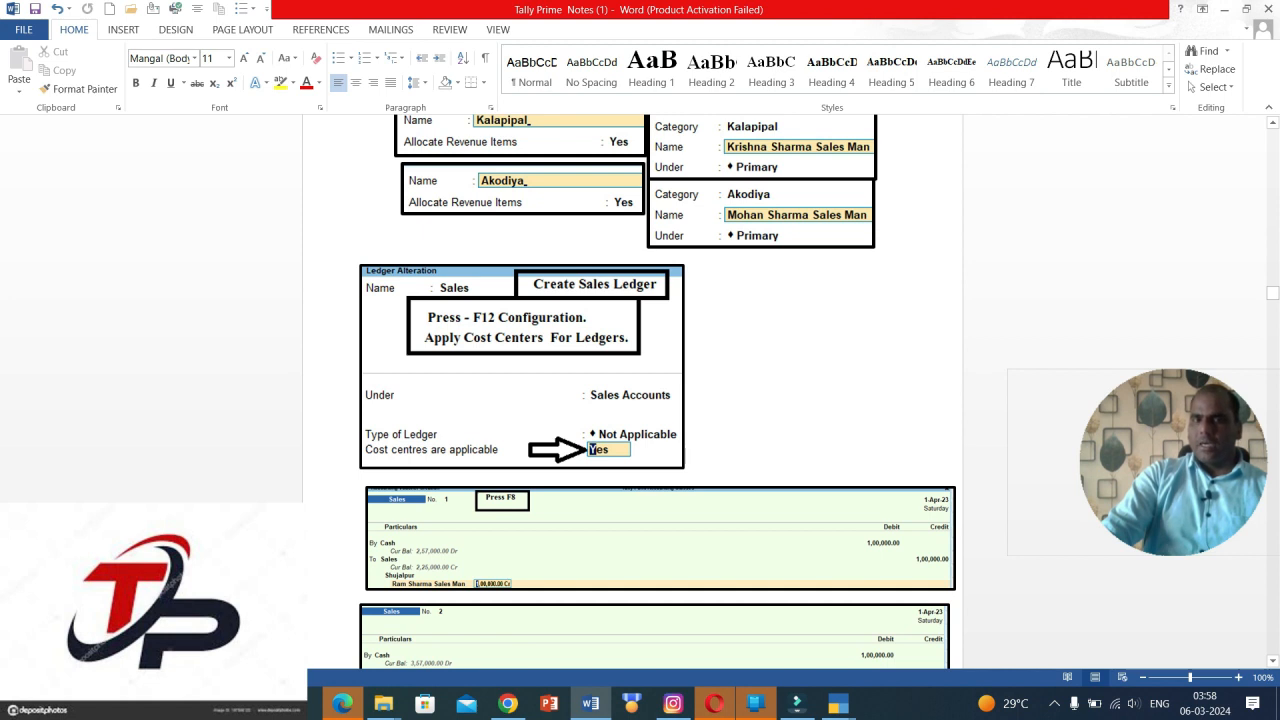
scroll(632, 392, "down", 10)
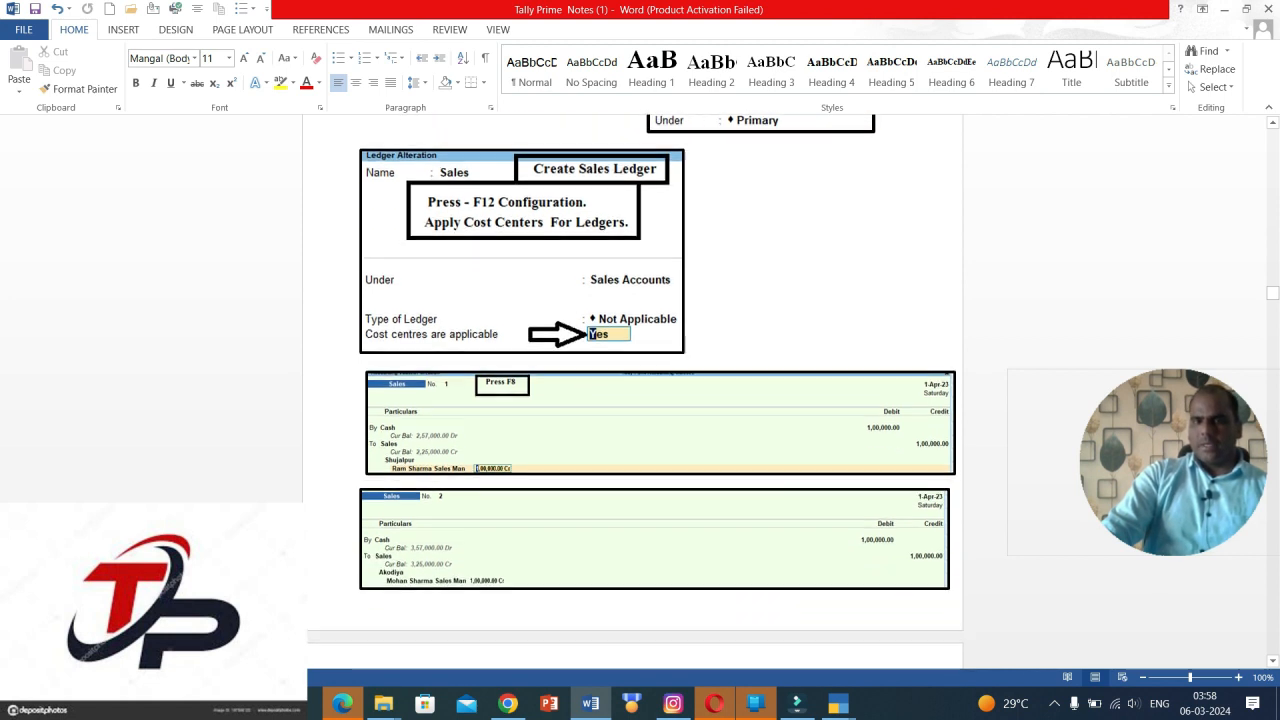
scroll(632, 392, "down", 5)
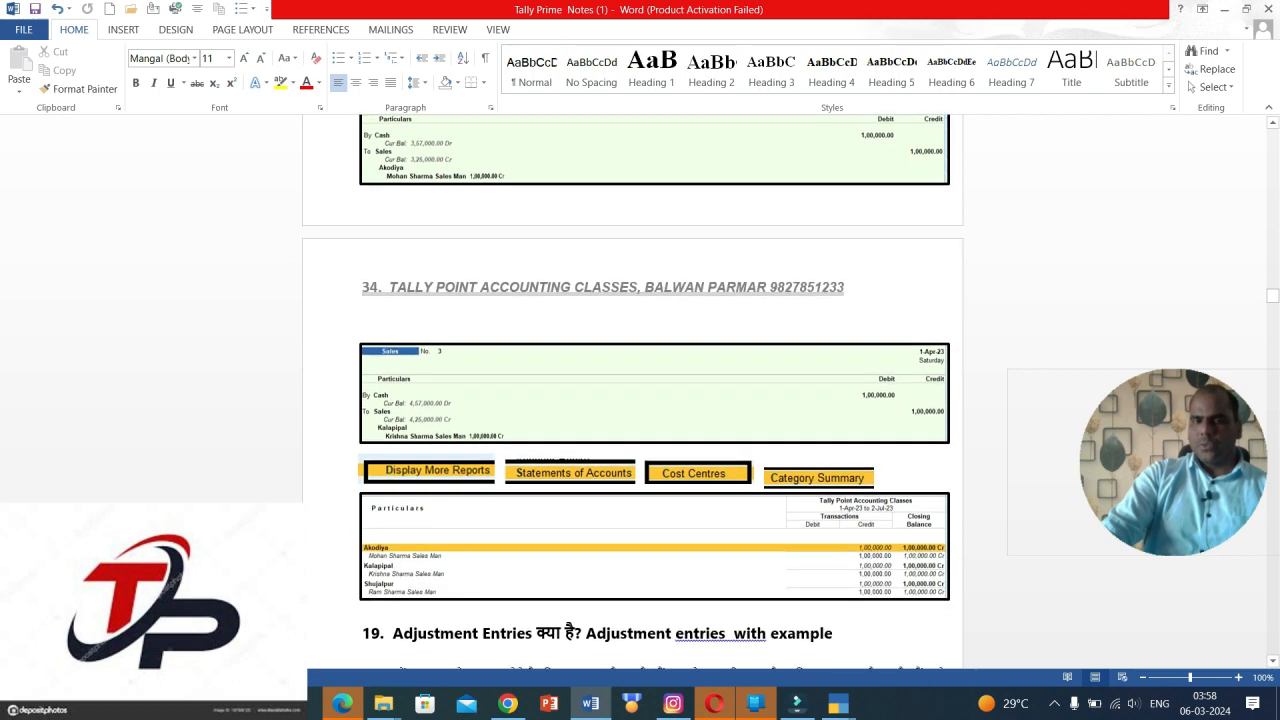
scroll(632, 392, "down", 1)
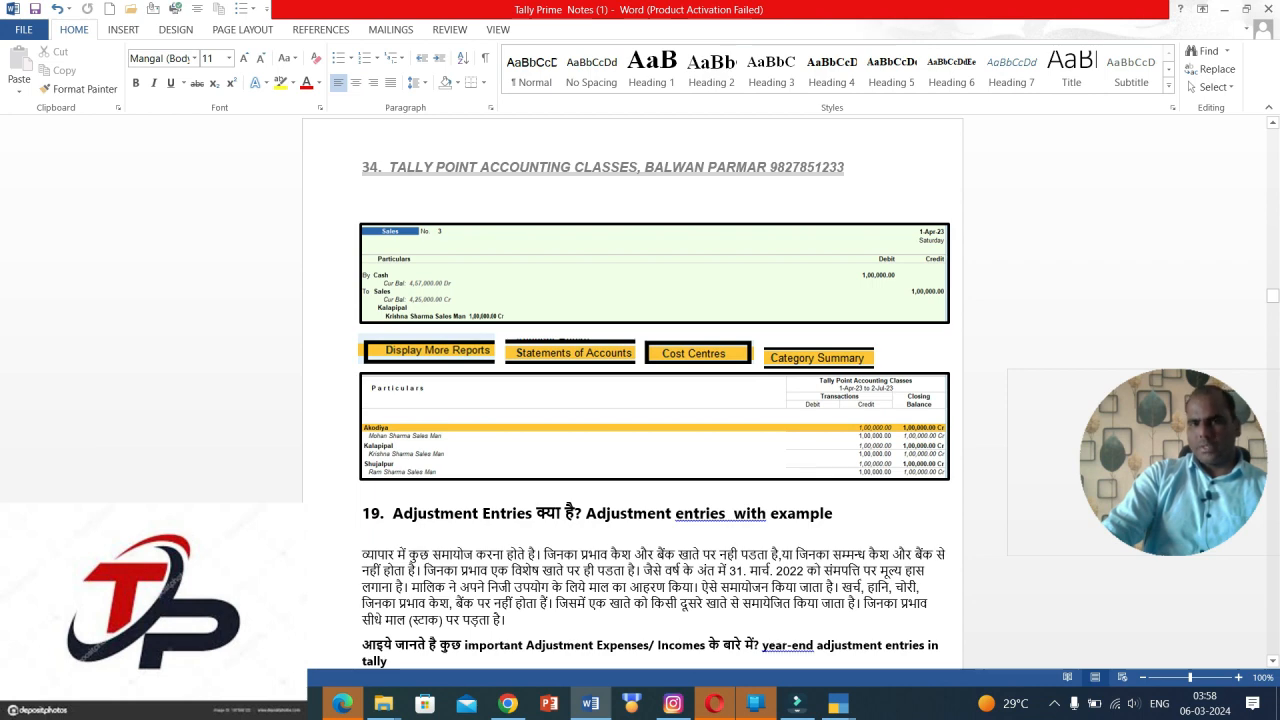
scroll(632, 392, "down", 1)
scroll(632, 392, "down", 2)
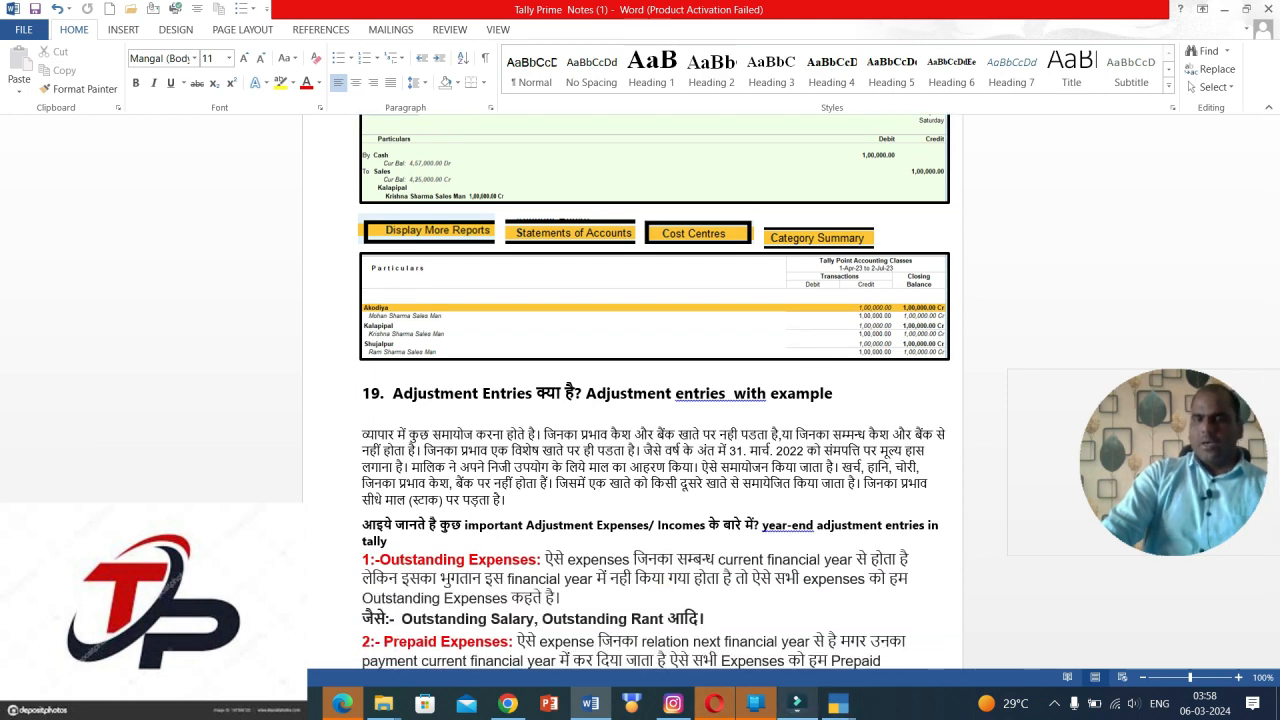
- Switch back to TallyPrime and quit the blank sales voucher 4, returning to the Gateway of Tally
mouse_move(797, 703)
mouse_move(838, 703)
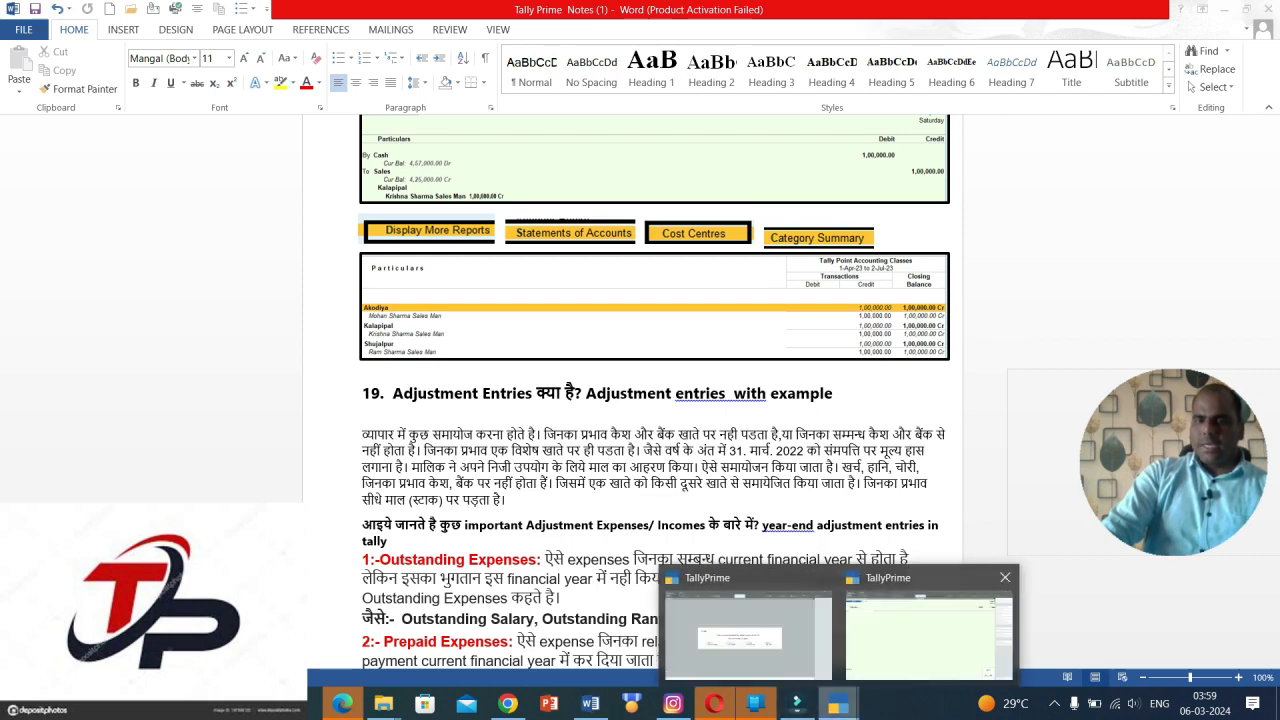
left_click(928, 632)
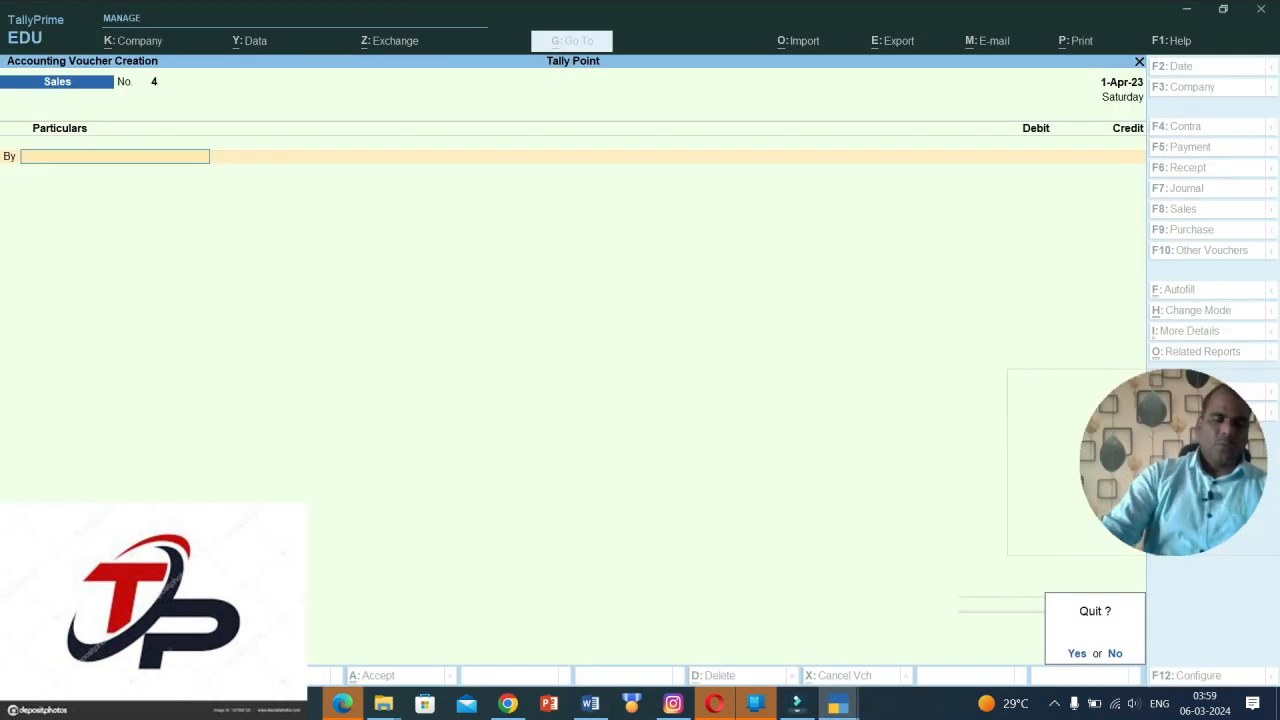
key("y")
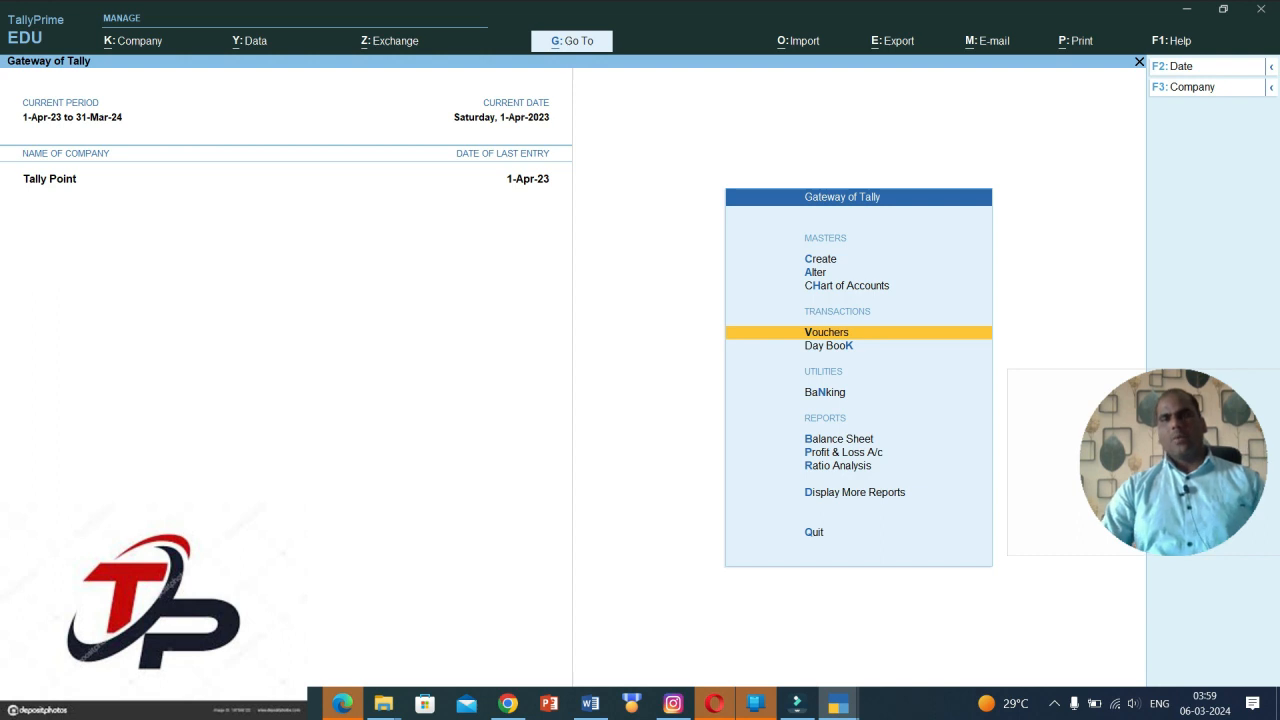
- Go to the Statements of Accounts reports from the Gateway of Tally
key("Down")
key("Down")
key("Down")
key("Down")
key("Down")
key("Down")
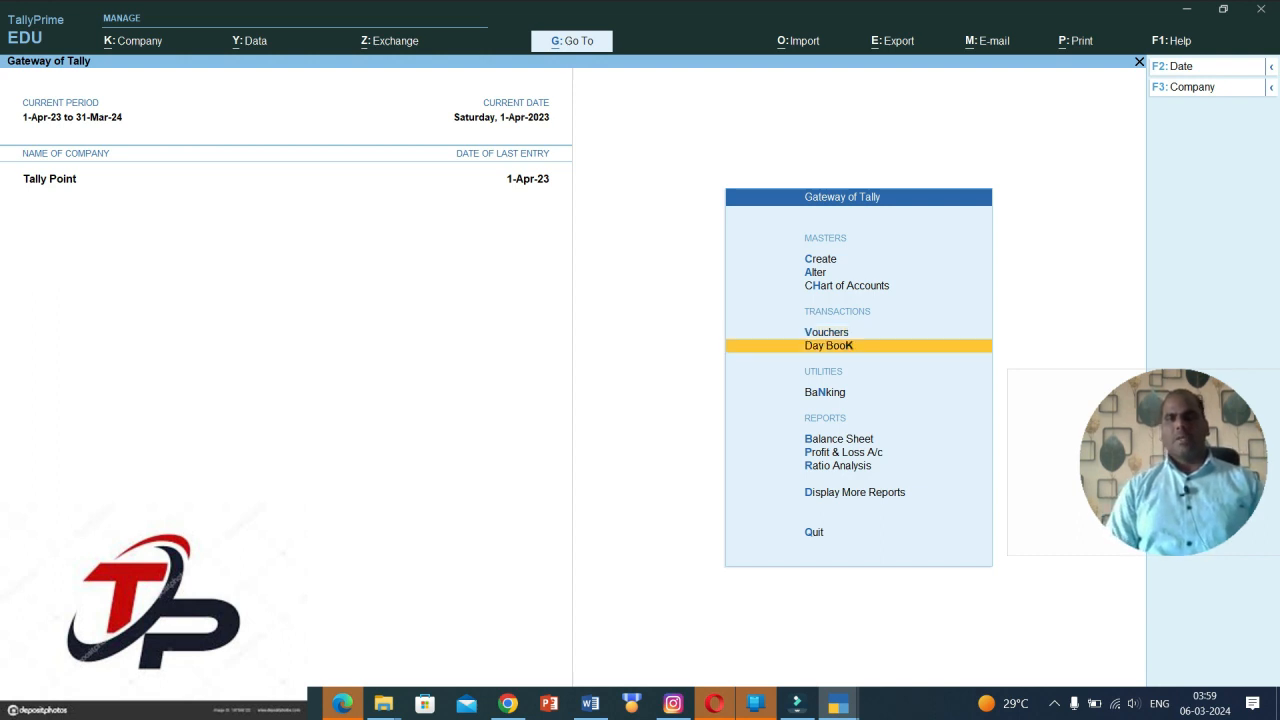
key("Return")
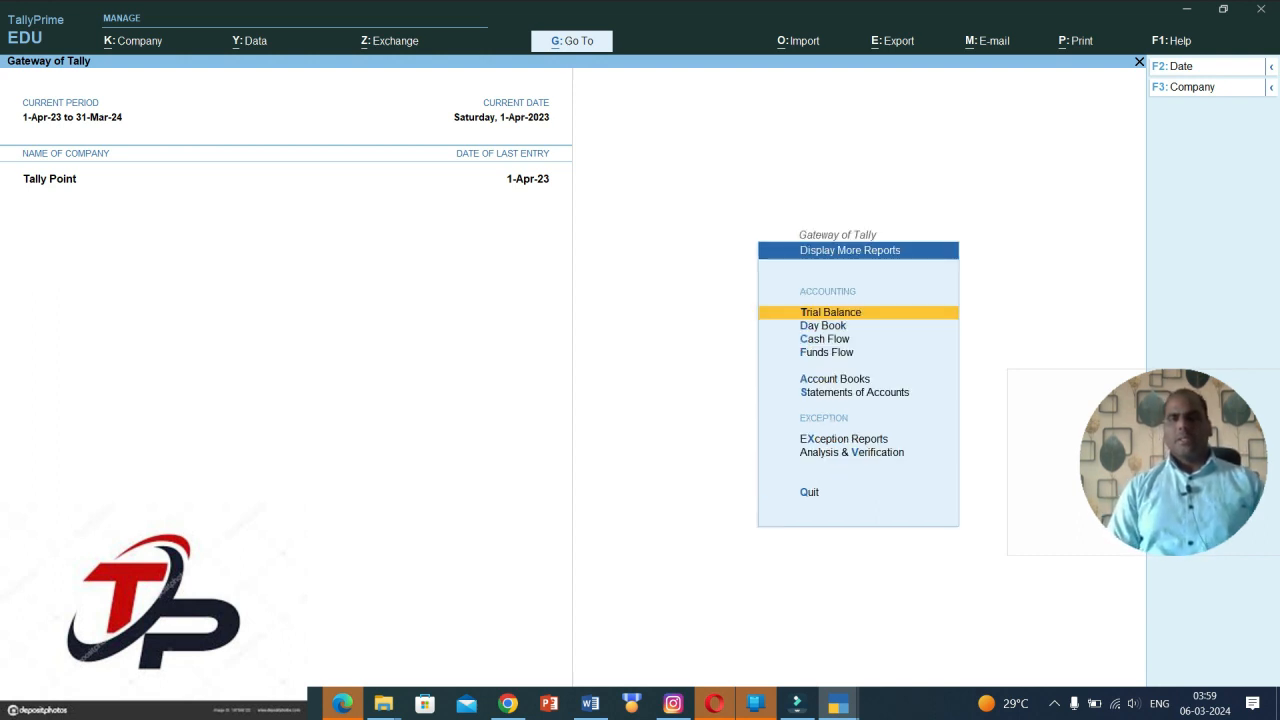
key("Down")
key("Down")
key("Down")
key("Down")
key("Down")
key("Return")
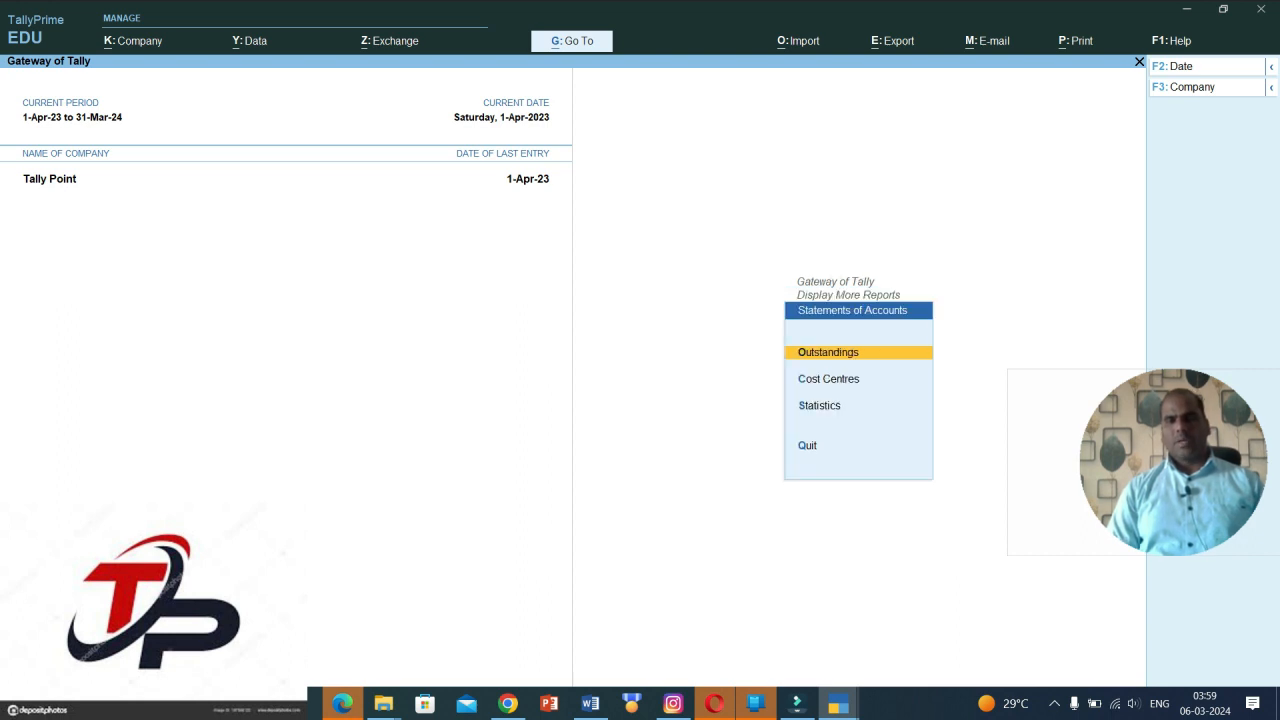
- Open the Category Summary report for cost centres and review the sales by city and cost centre
key("Down")
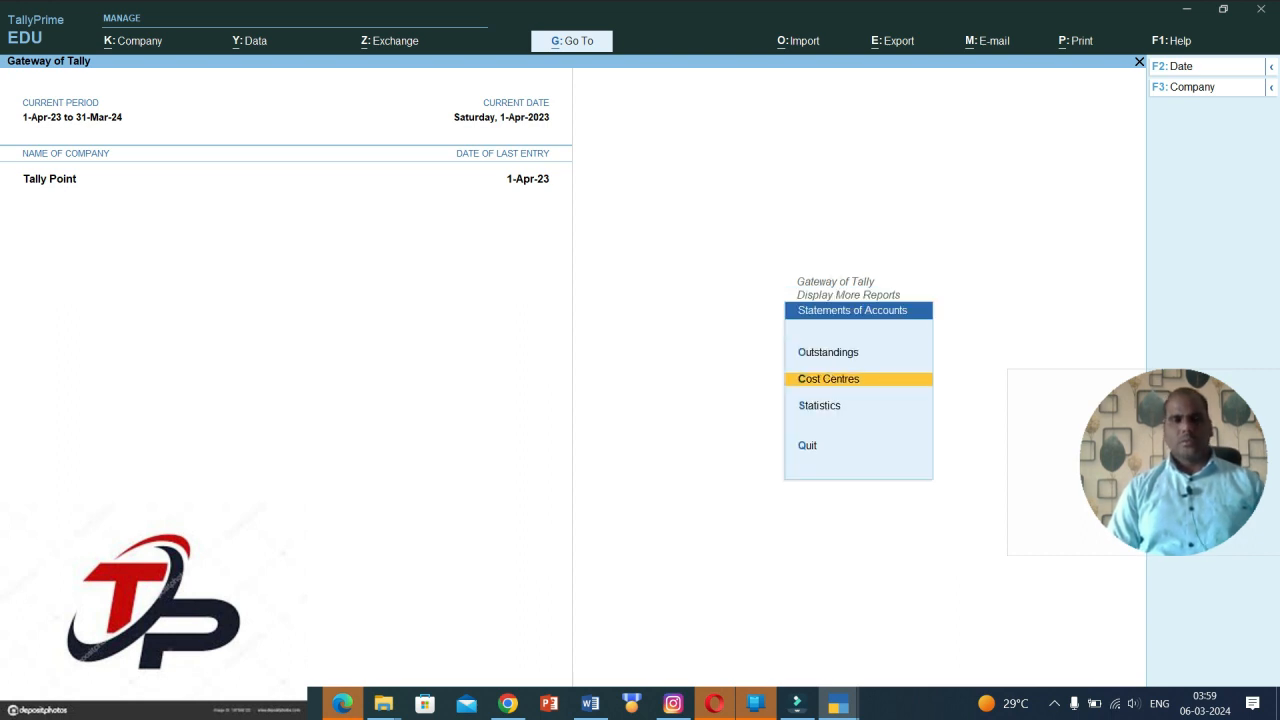
key("Return")
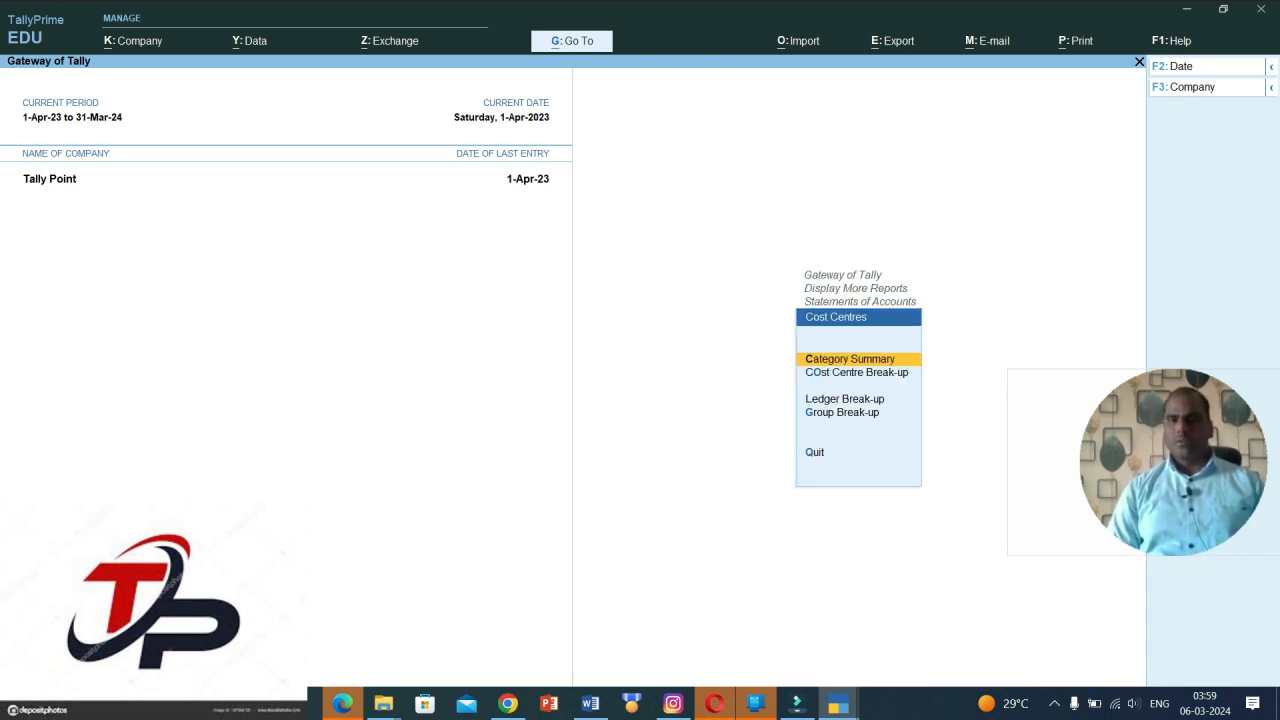
key("Return")
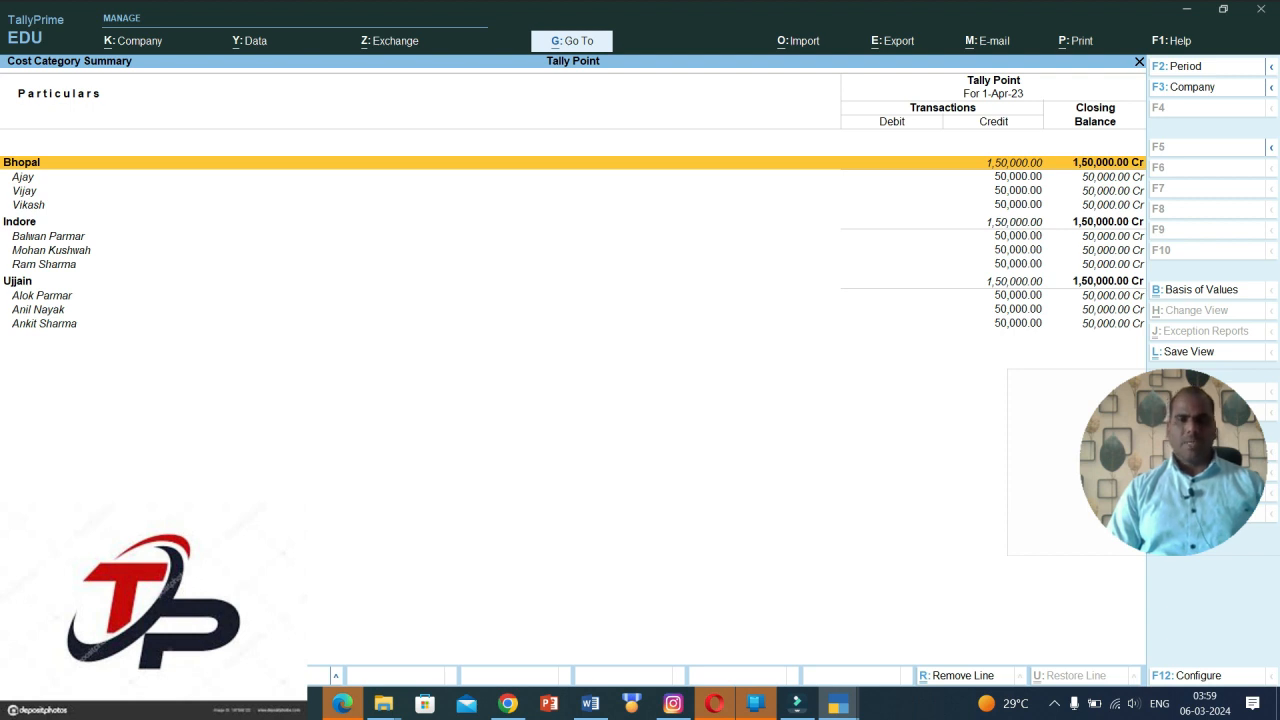
key("alt+Tab")
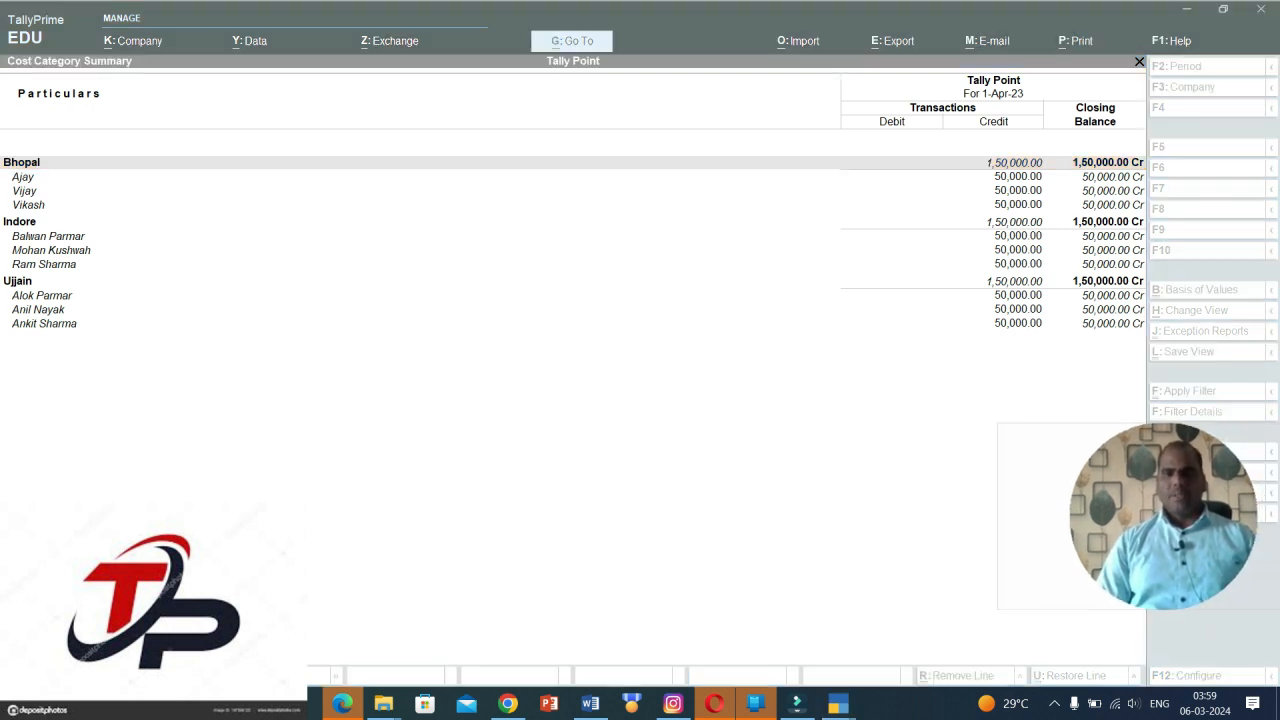
key("alt+Tab")
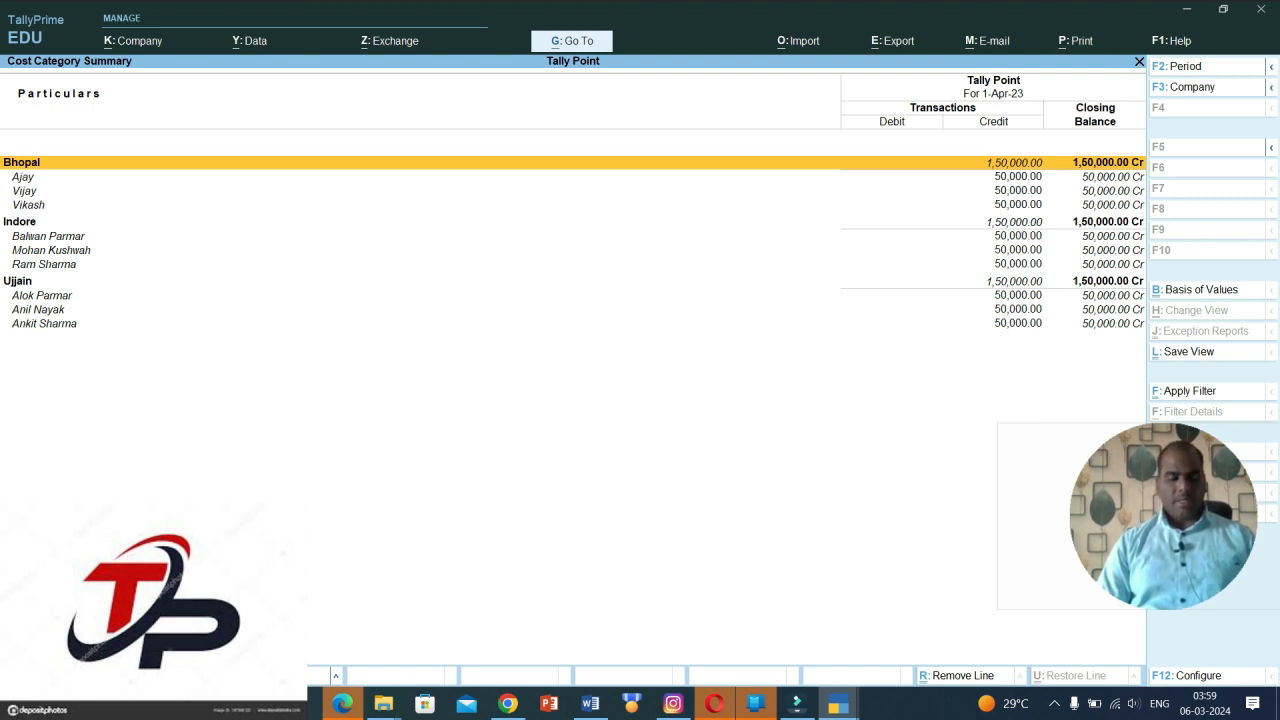
- Open a print preview of the Cost Category Summary report
key("alt+p")
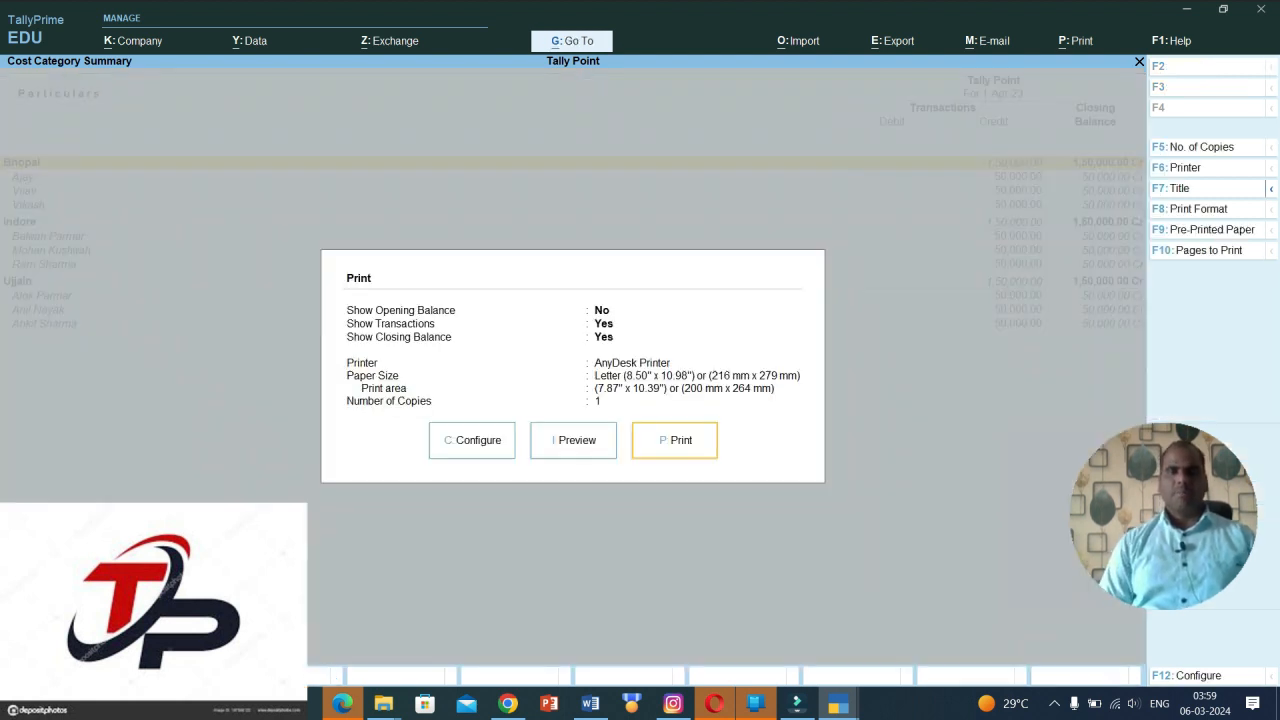
key("Left")
key("Right")
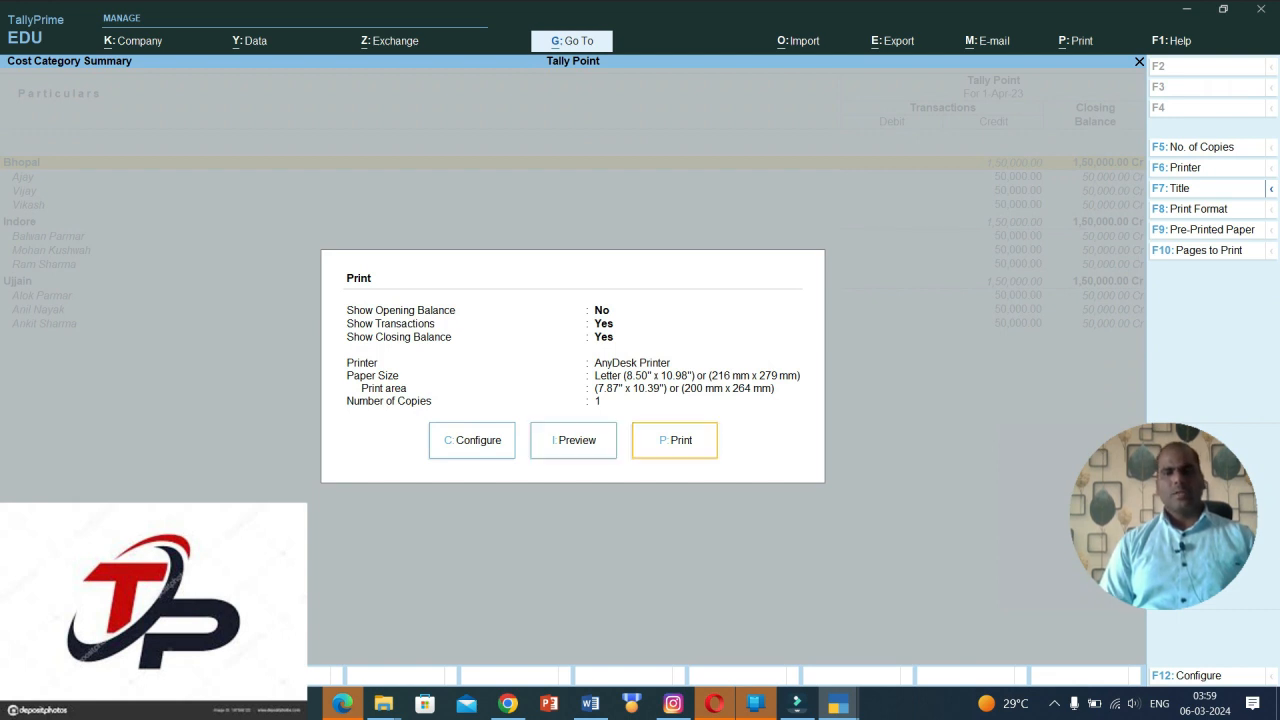
key("Left")
key("Left")
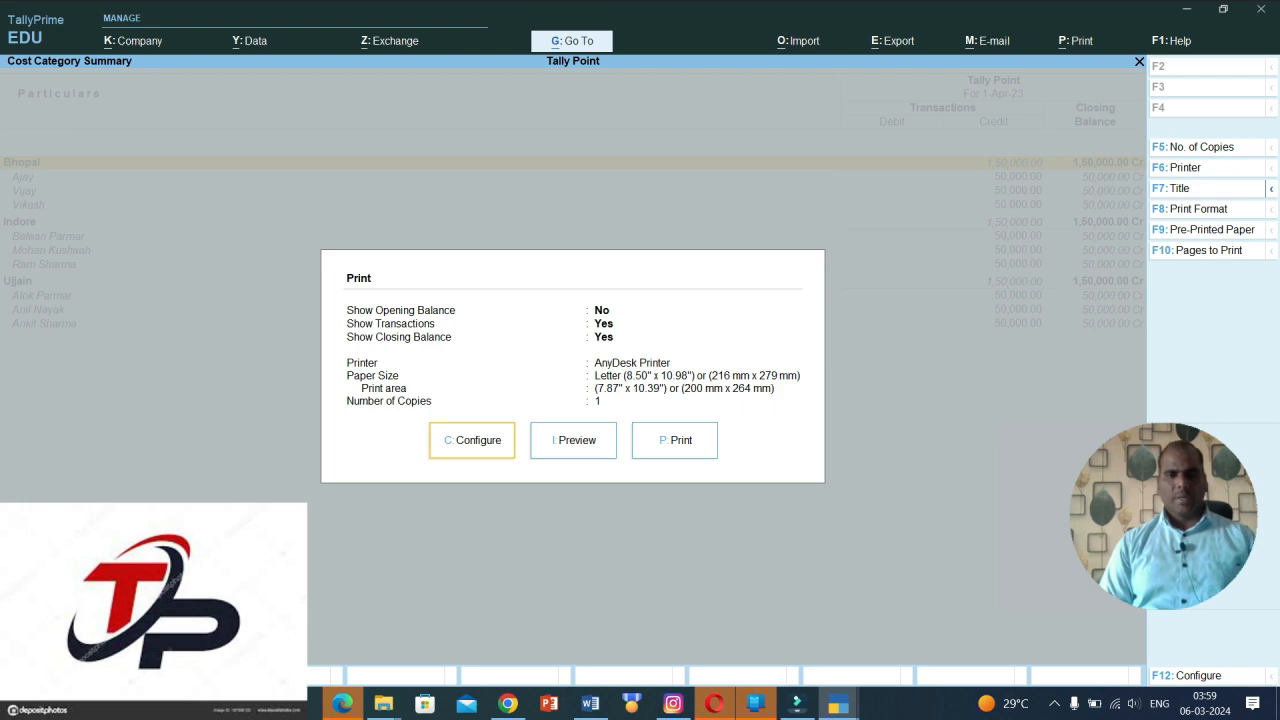
key("Right")
key("Return")
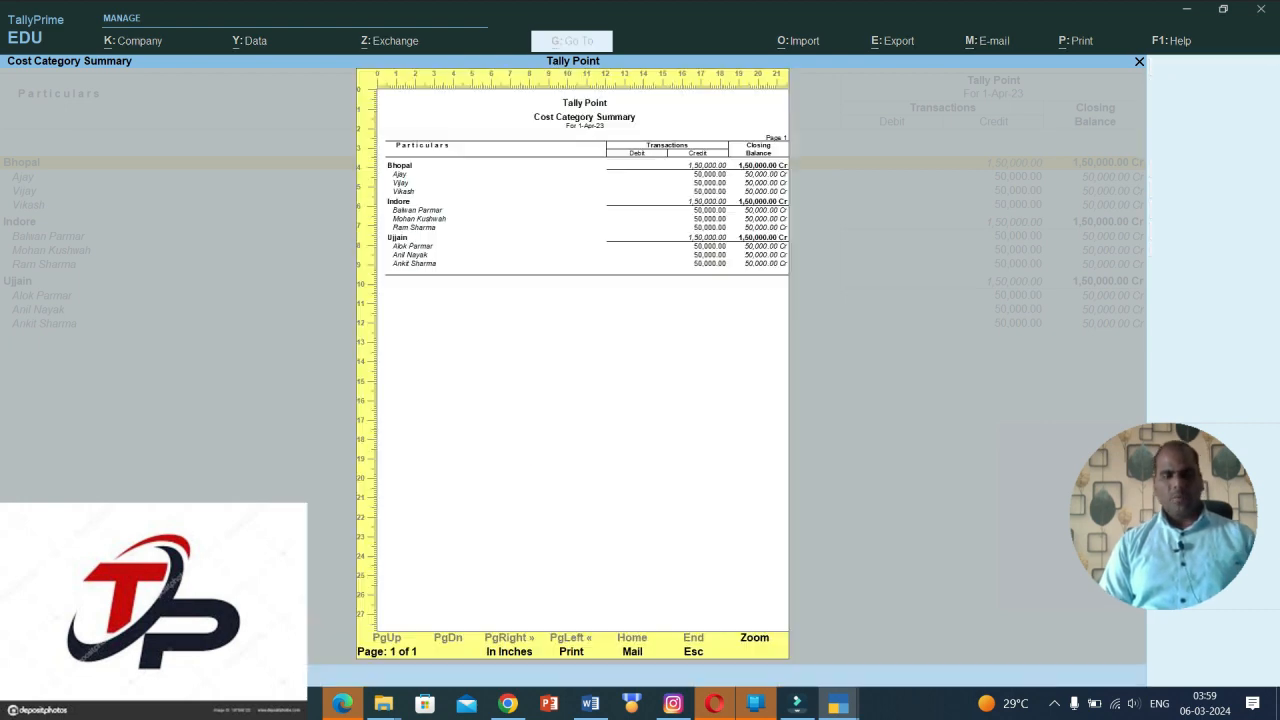